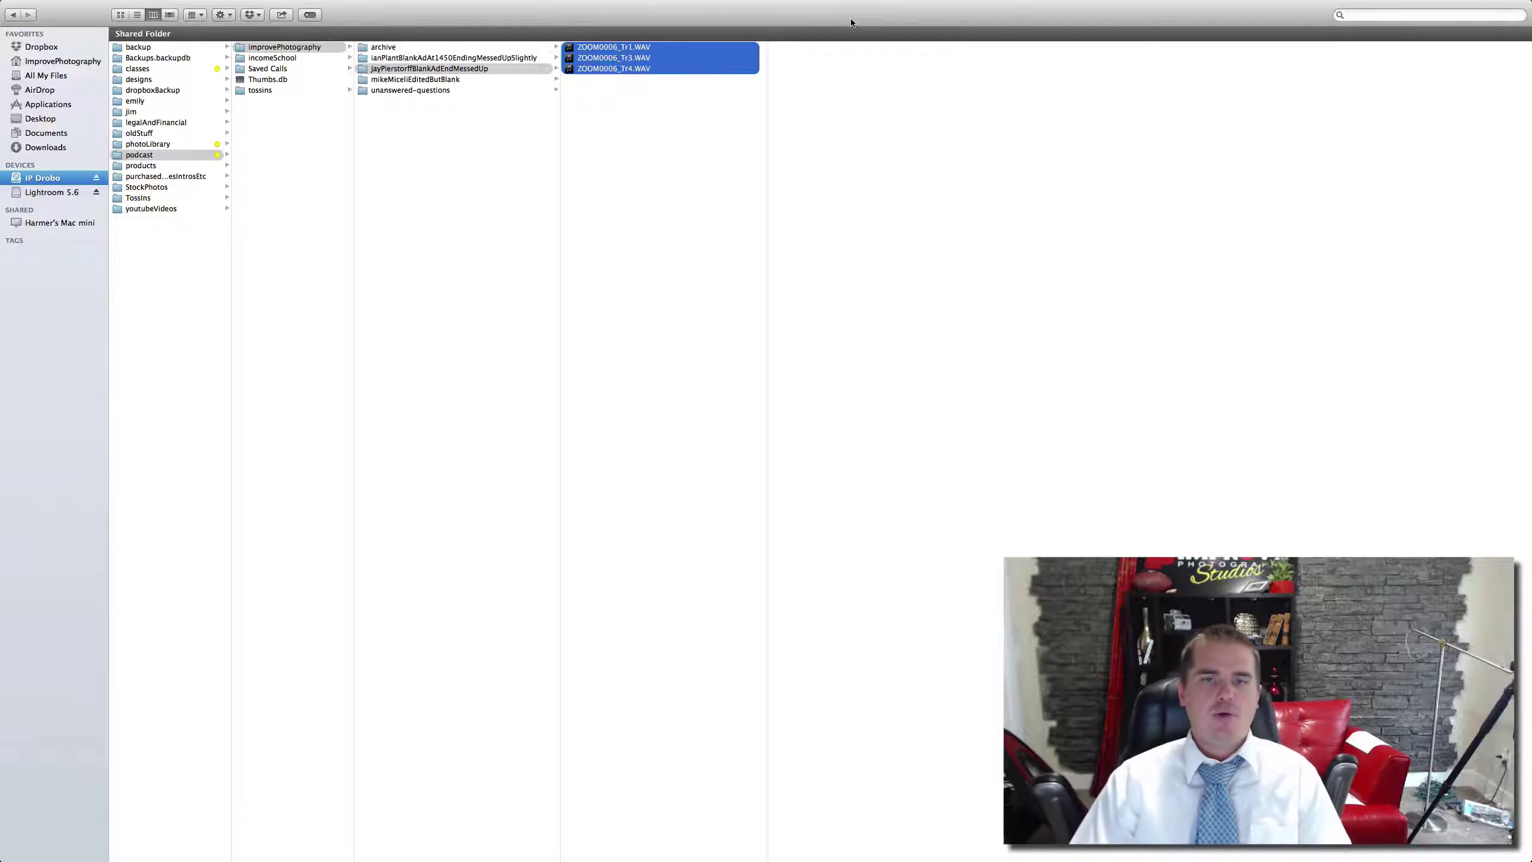
- In the recordings folder, select ZOOM0006_Tr1.WAV, Tr3.WAV and Tr4.WAV together to open in Audition
{"action": "left_click", "coordinate": [644, 103]}
{"action": "left_click", "coordinate": [608, 48]}
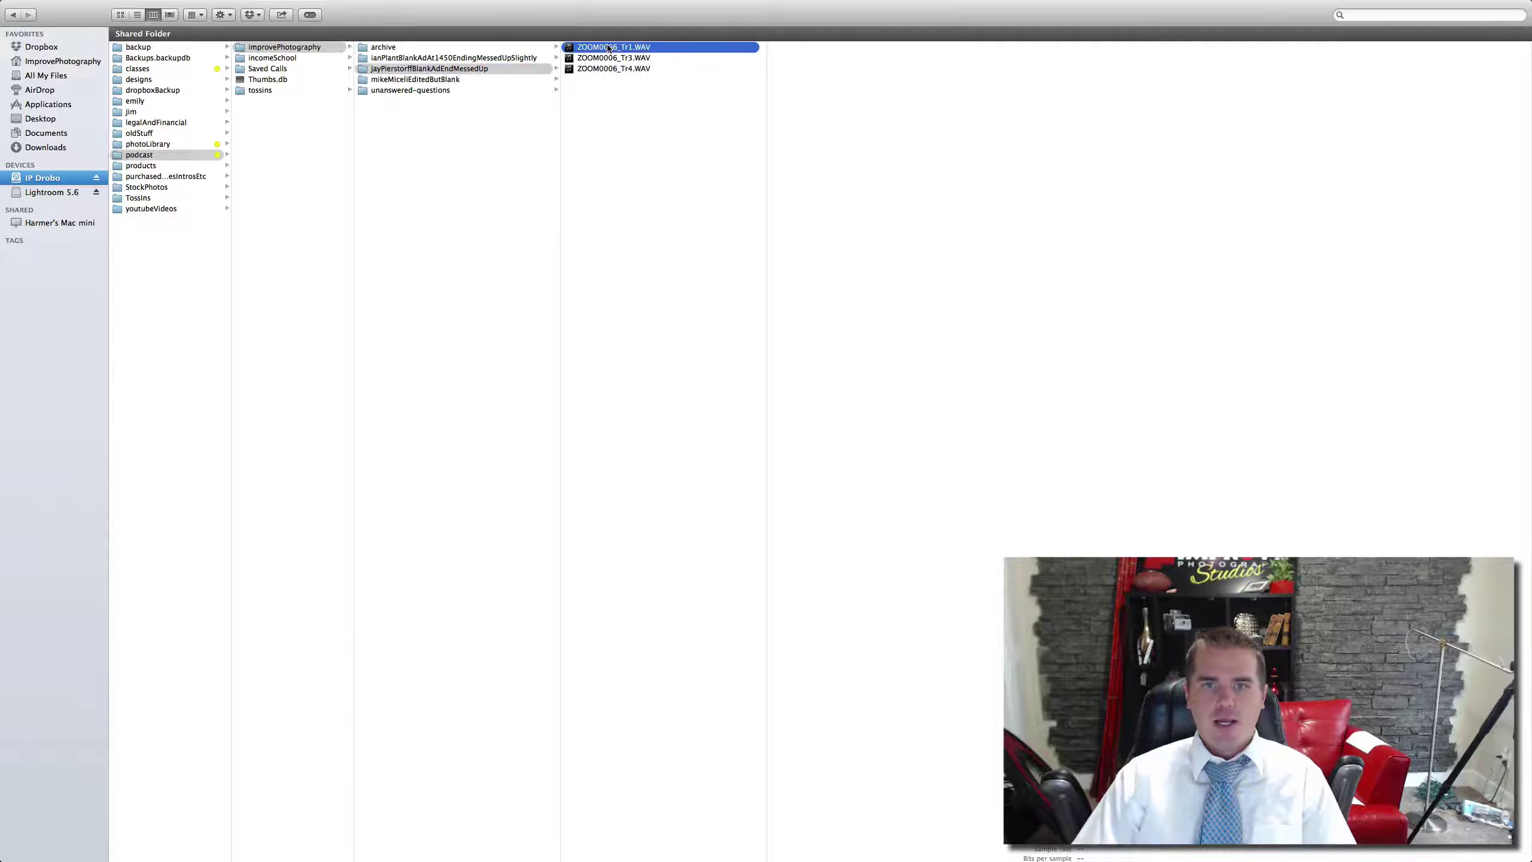
{"action": "left_click", "coordinate": [597, 58]}
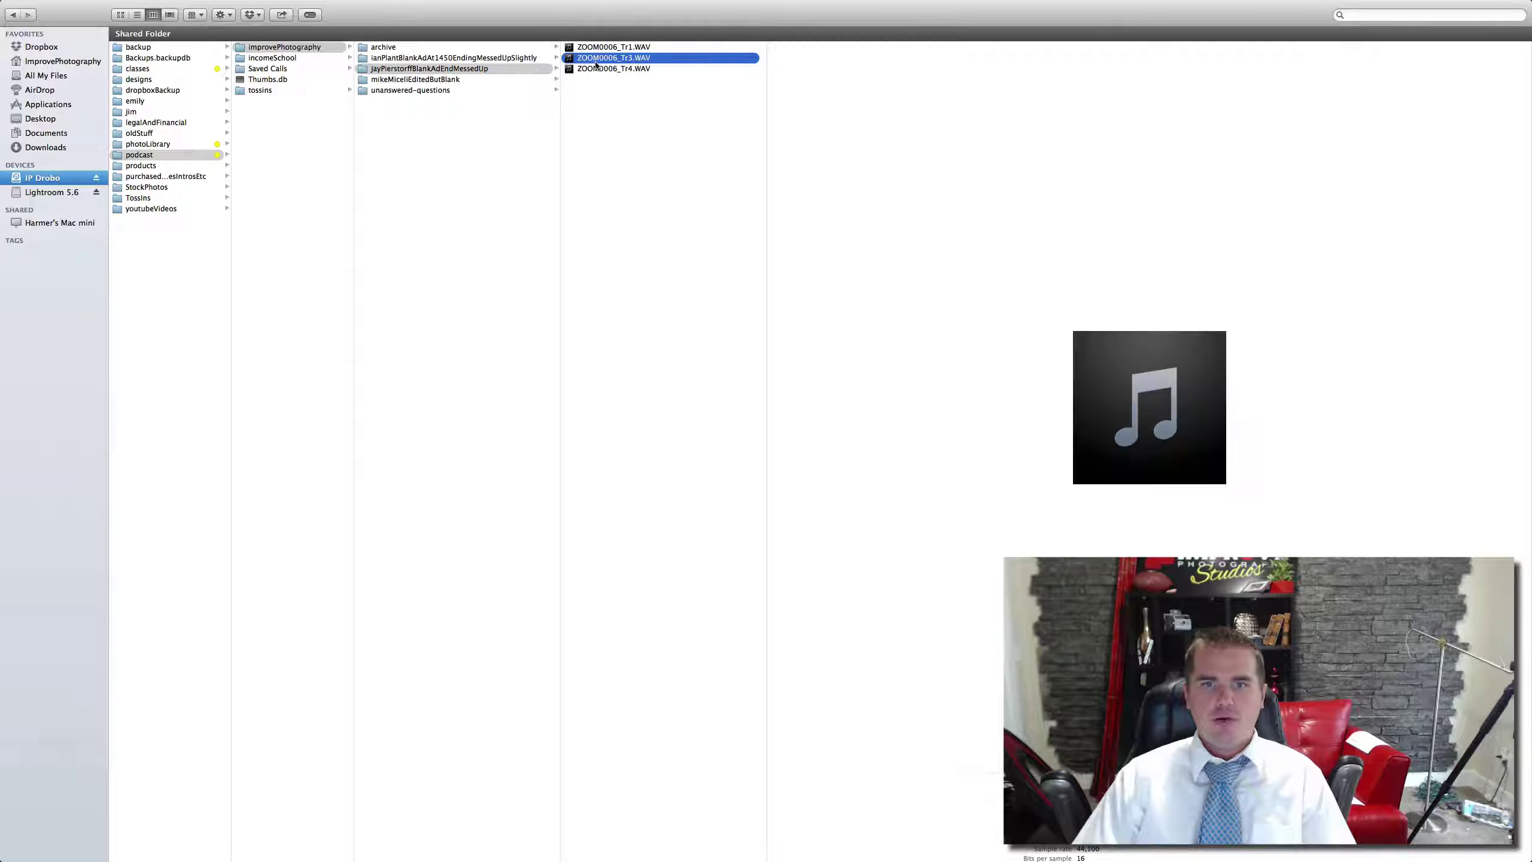
{"action": "left_click", "coordinate": [594, 70]}
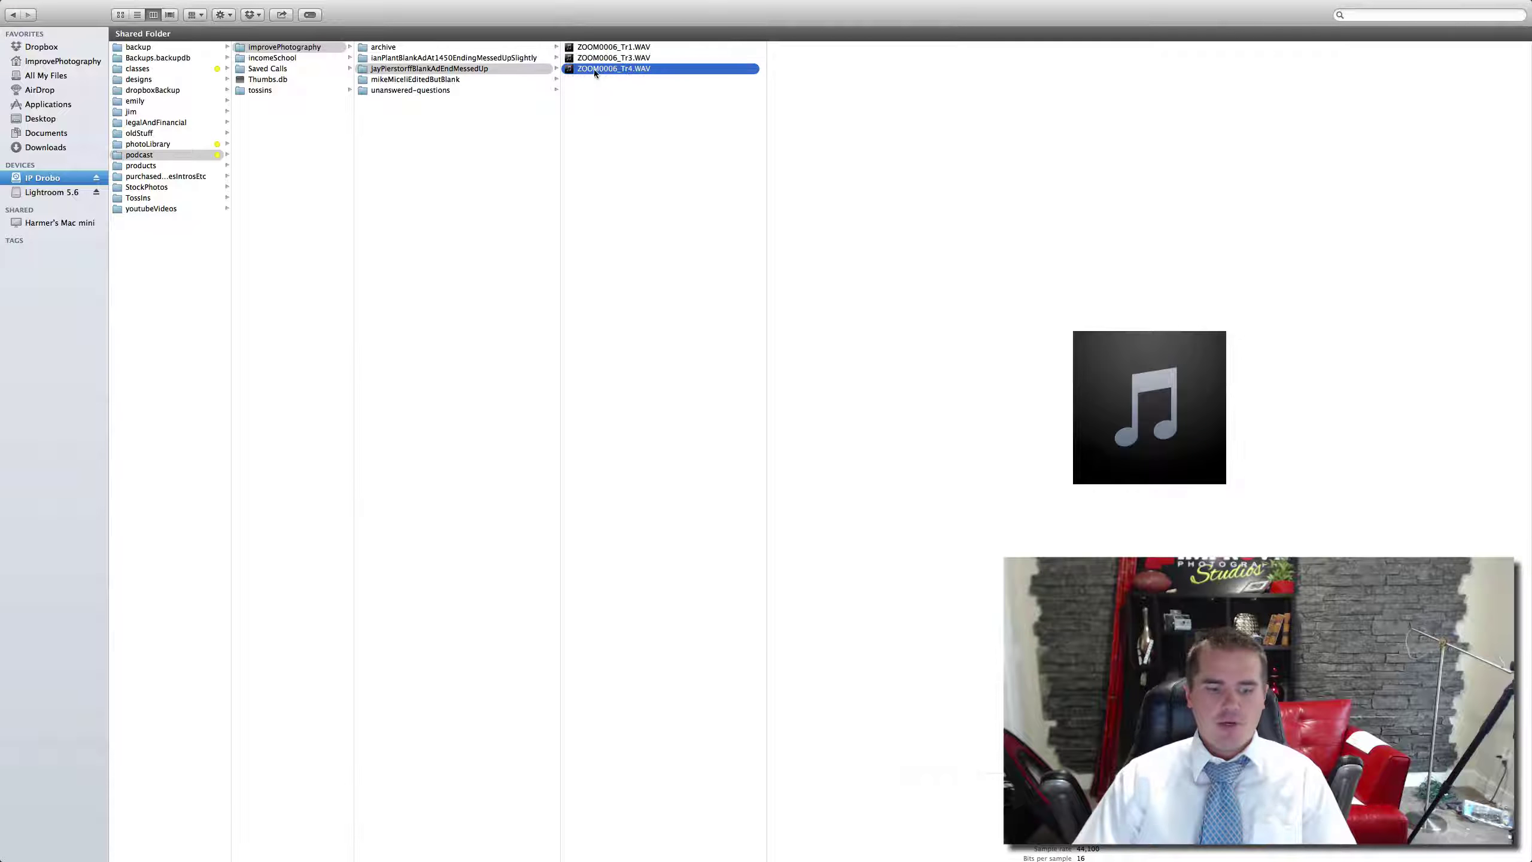
{"action": "left_click", "coordinate": [610, 88]}
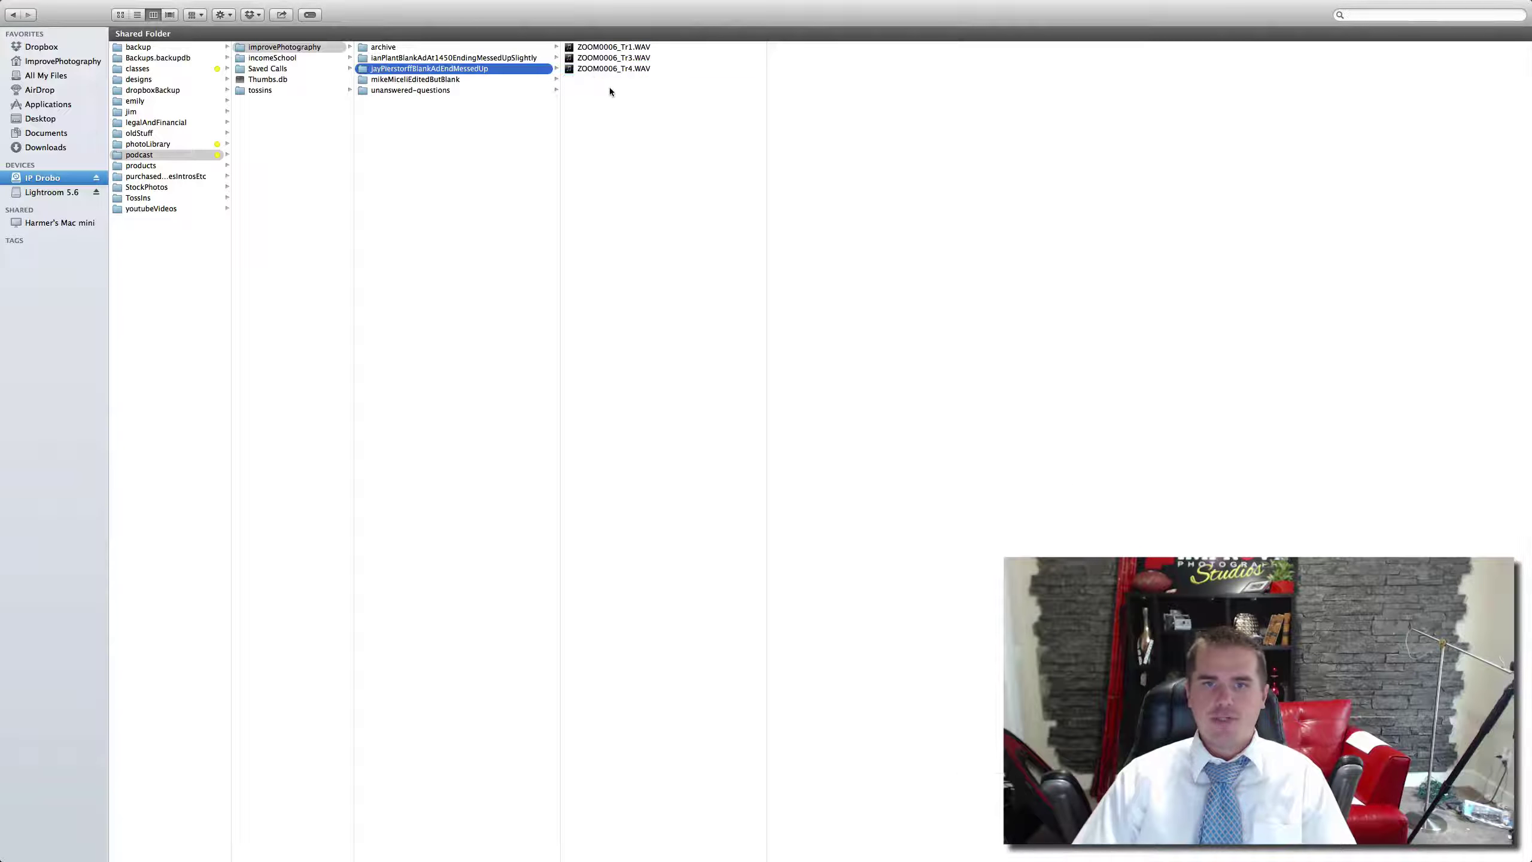
{"action": "left_click_drag", "start_coordinate": [610, 88], "coordinate": [574, 836]}
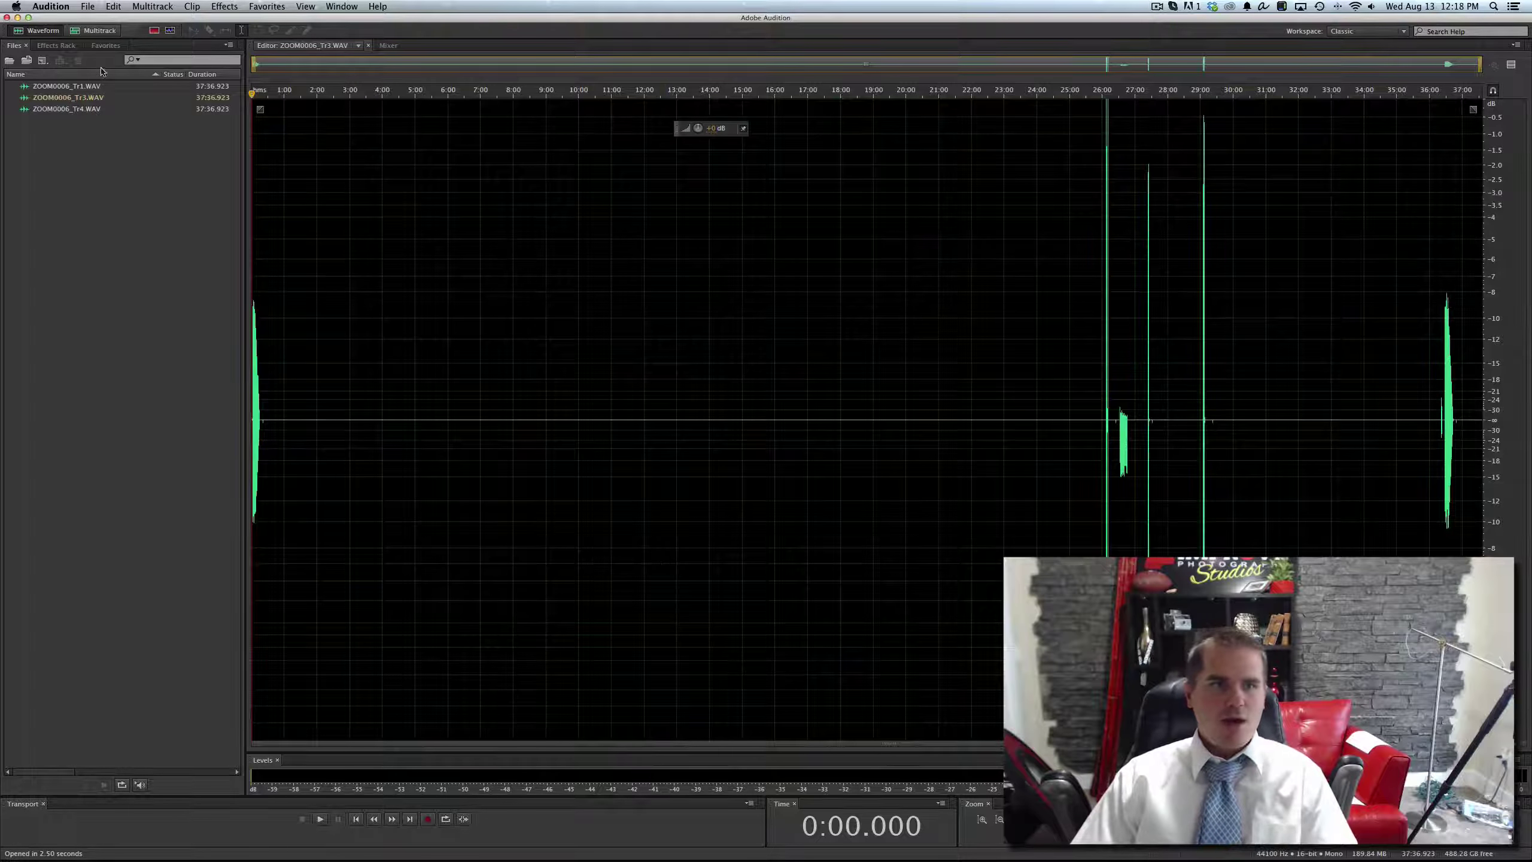
- Apply the Multiband Compressor with the Broadcast preset to all of ZOOM0006_Tr1.WAV
{"action": "left_click", "coordinate": [57, 88]}
{"action": "double_click", "coordinate": [58, 88]}
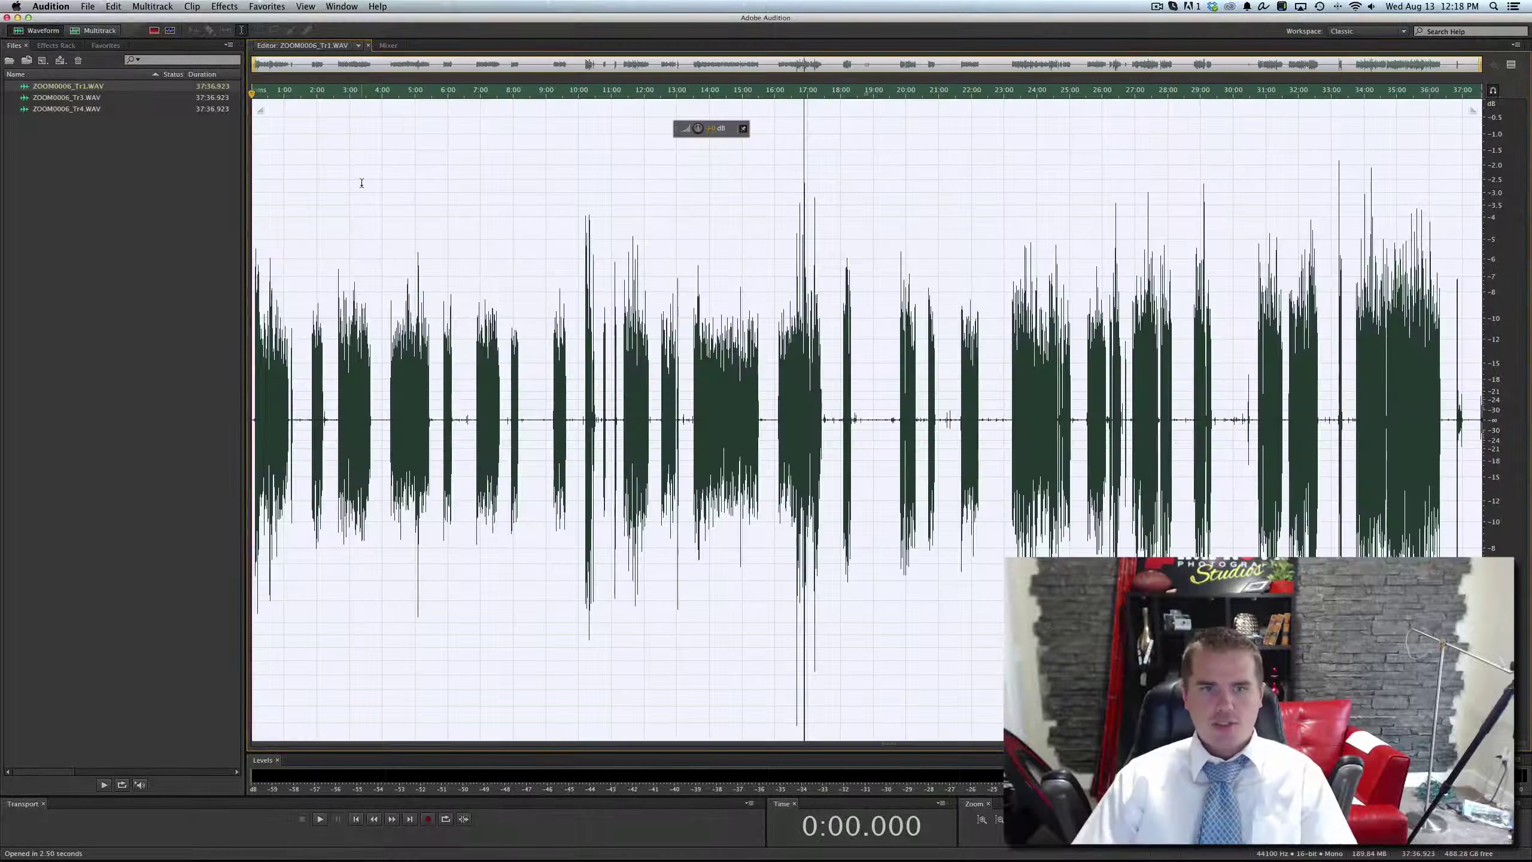
{"action": "left_click", "coordinate": [231, 7]}
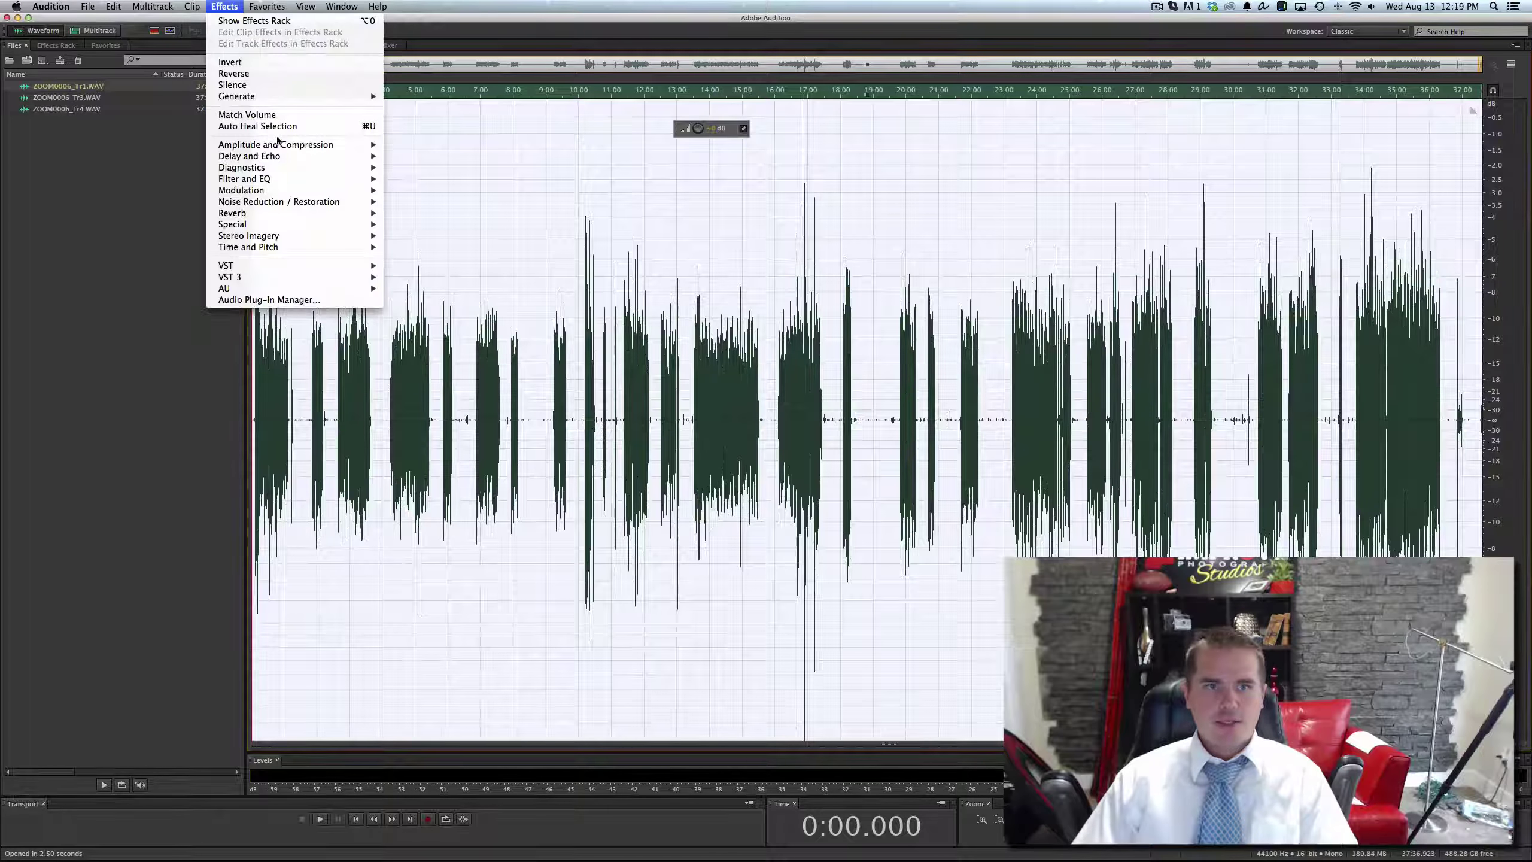
{"action": "mouse_move", "coordinate": [281, 145]}
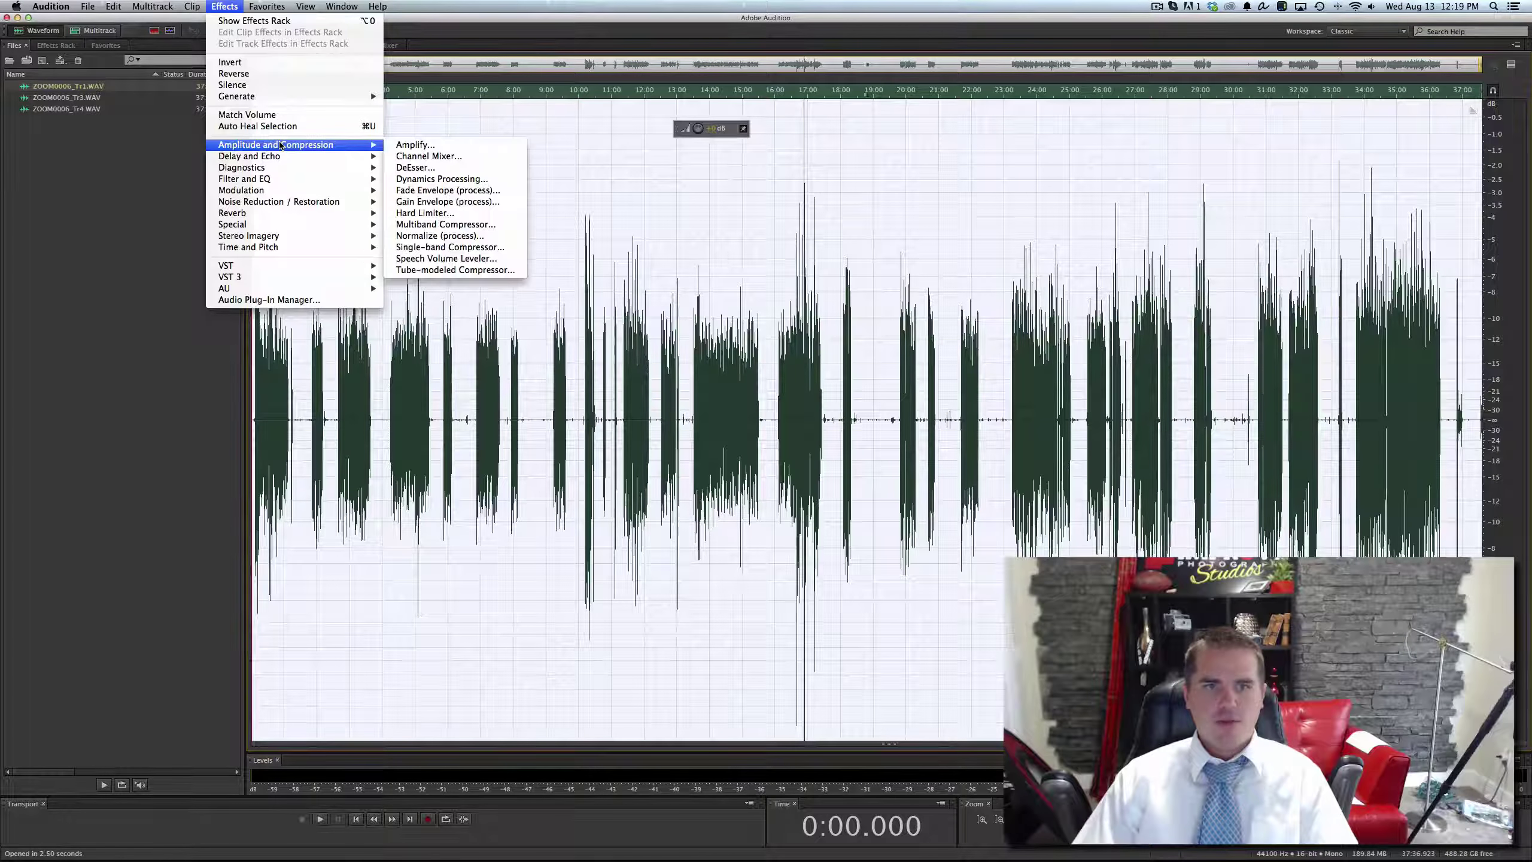
{"action": "left_click", "coordinate": [476, 225]}
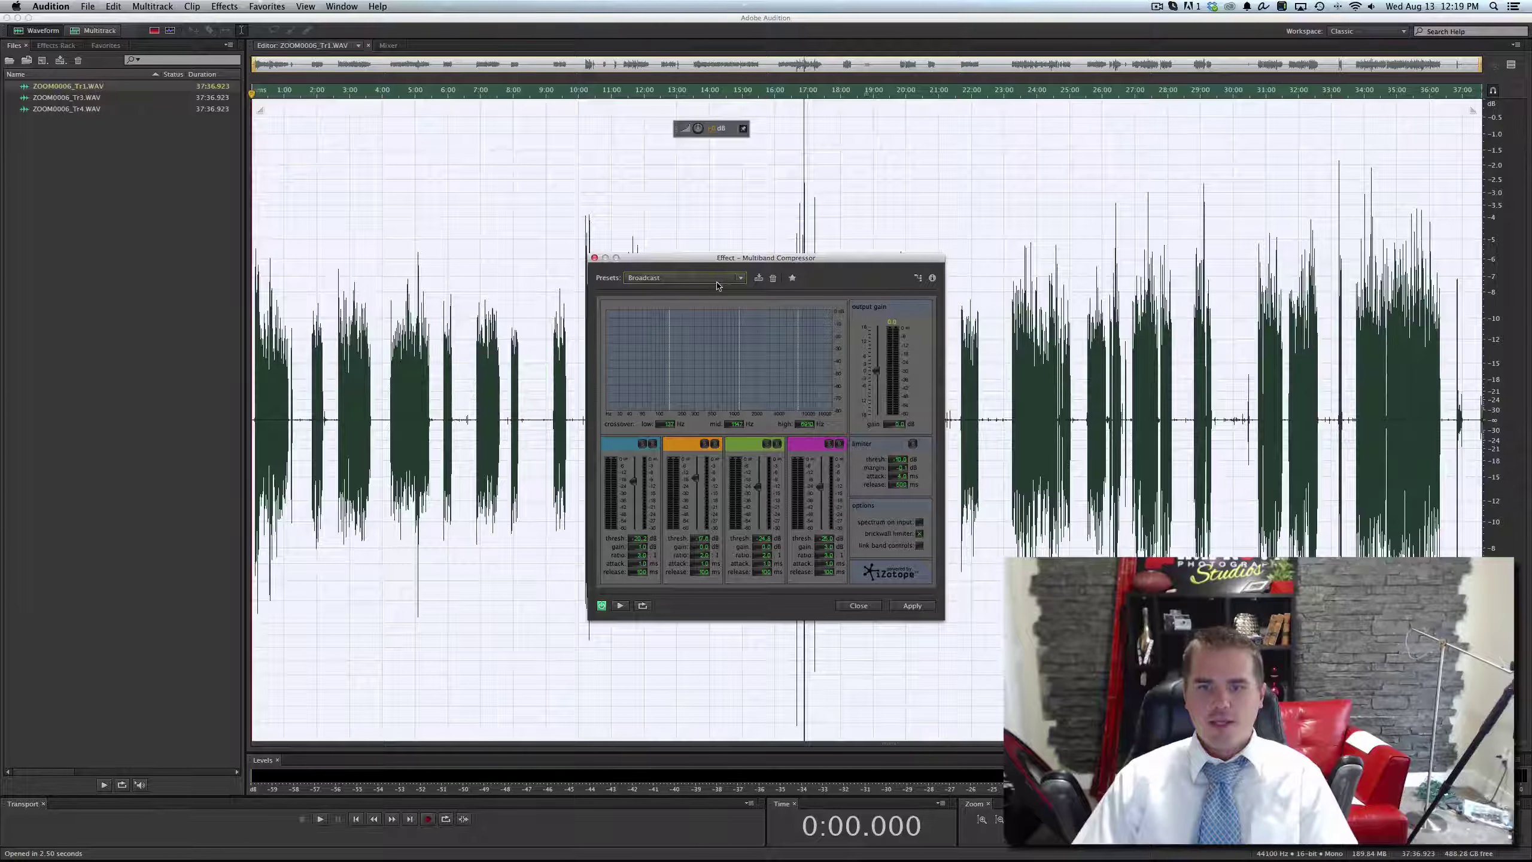
{"action": "left_click", "coordinate": [911, 607]}
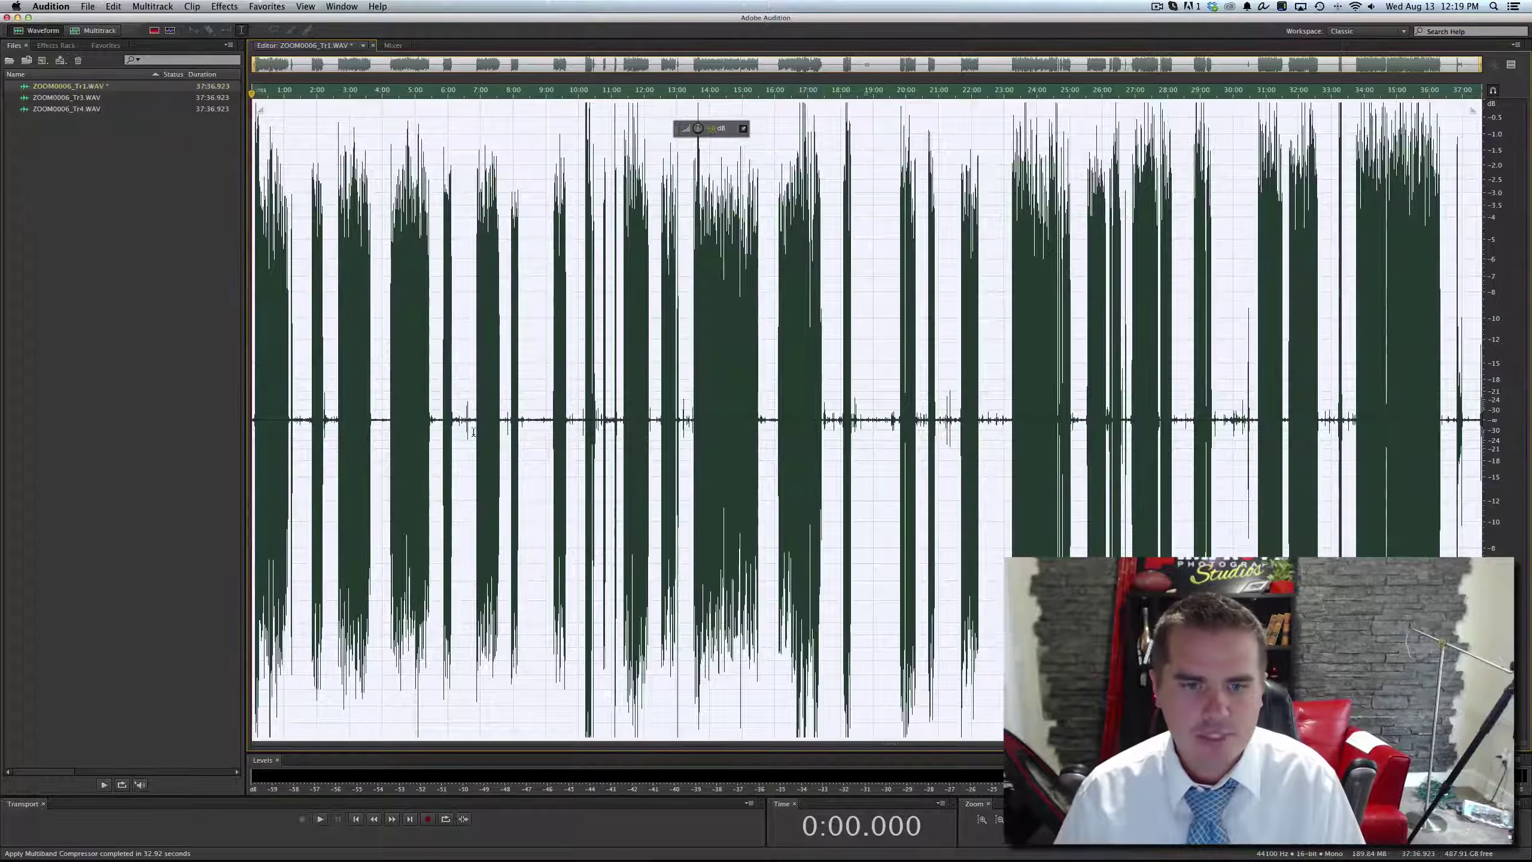
- Silence the Tr1 noise gaps at 6:10–6:50, 18:23–19:50 and 17:29
{"action": "left_click", "coordinate": [454, 416]}
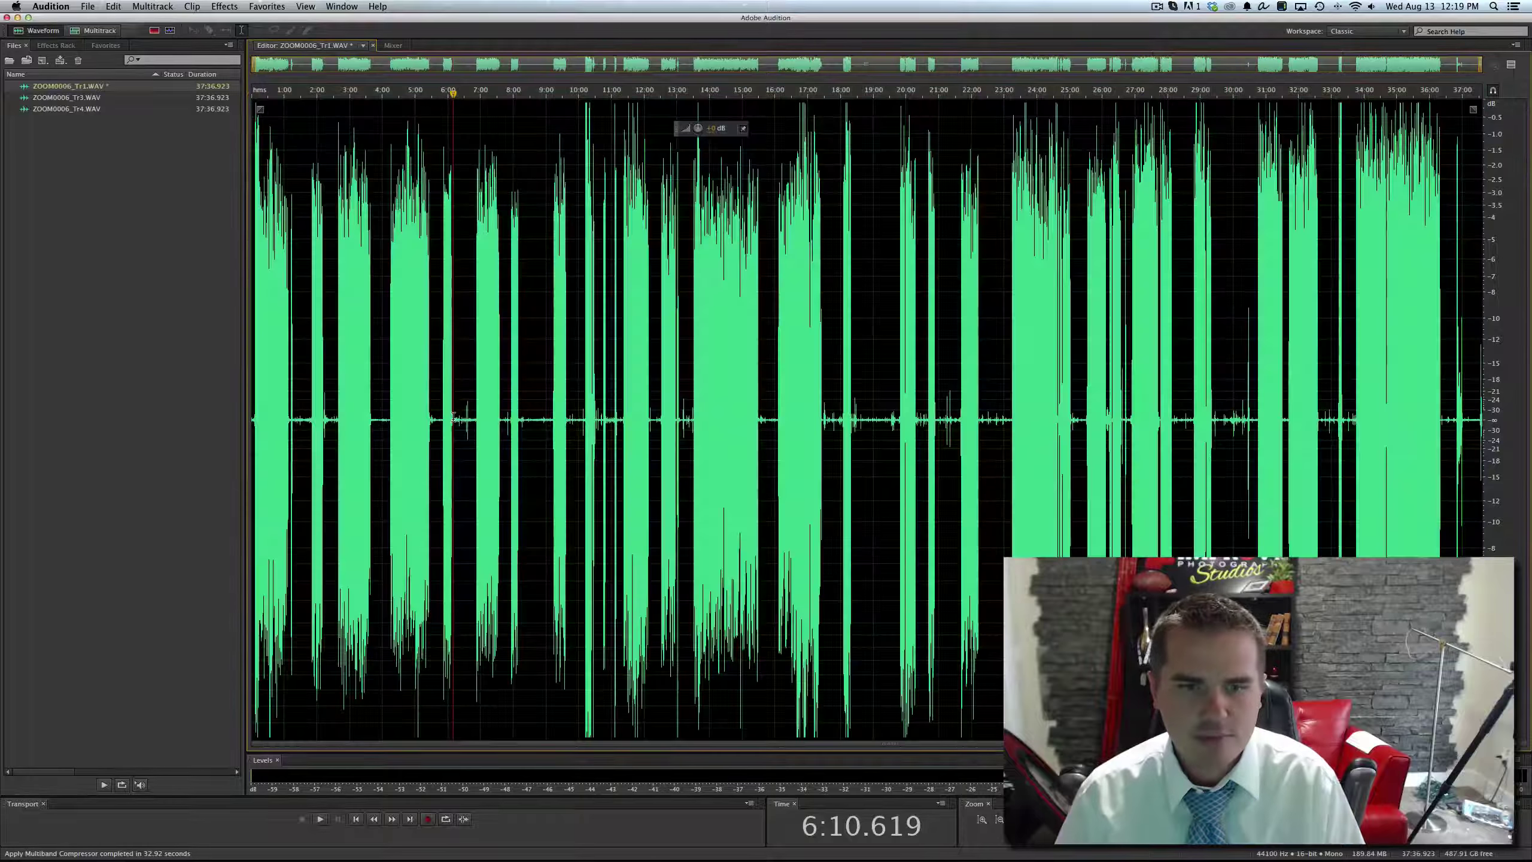
{"action": "left_click_drag", "start_coordinate": [453, 416], "coordinate": [476, 398]}
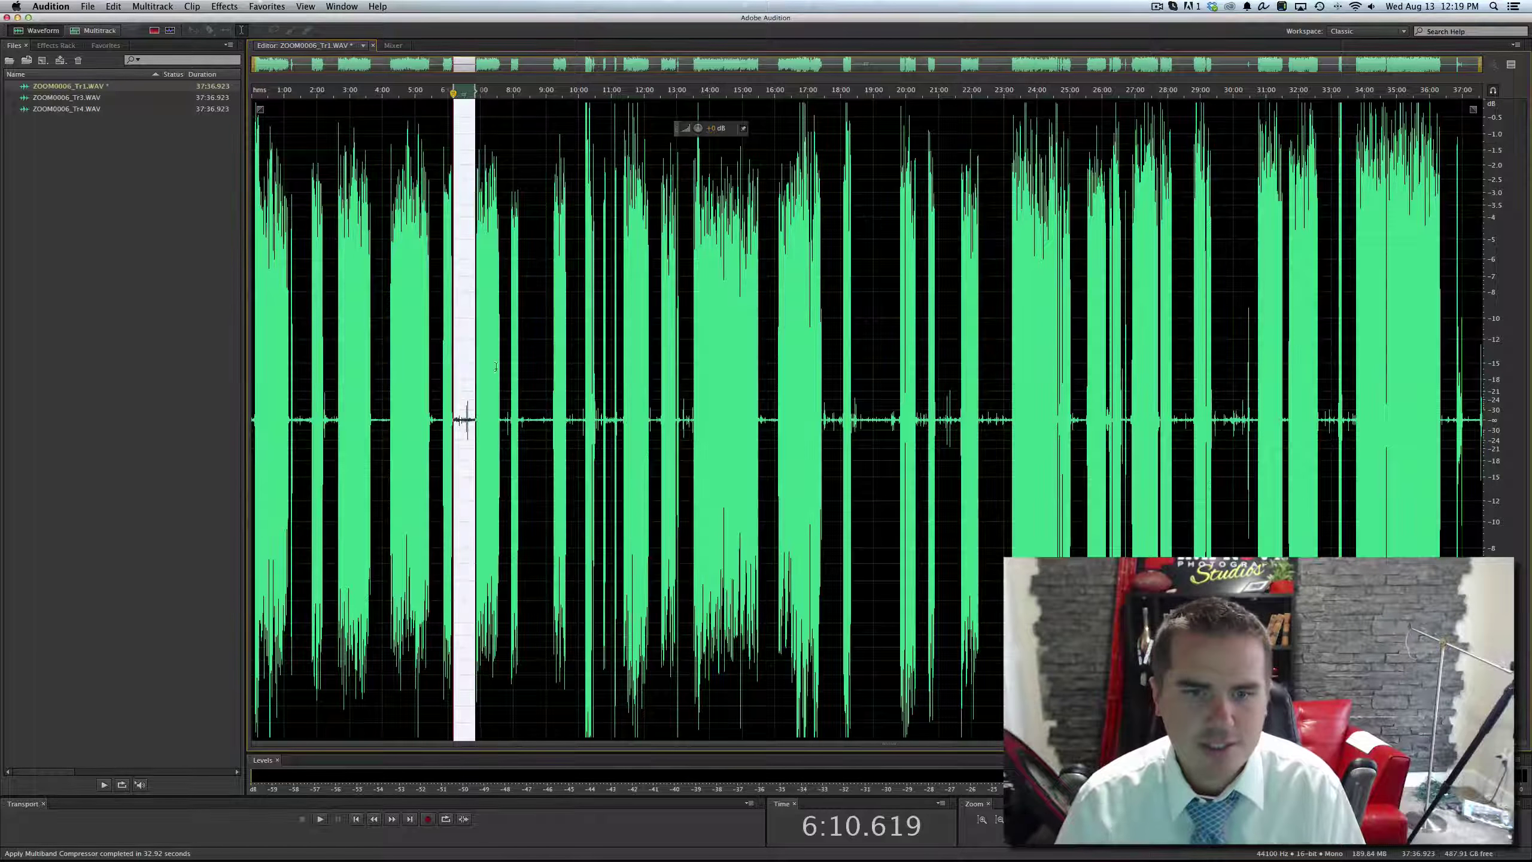
{"action": "left_click_drag", "start_coordinate": [698, 128], "coordinate": [678, 130]}
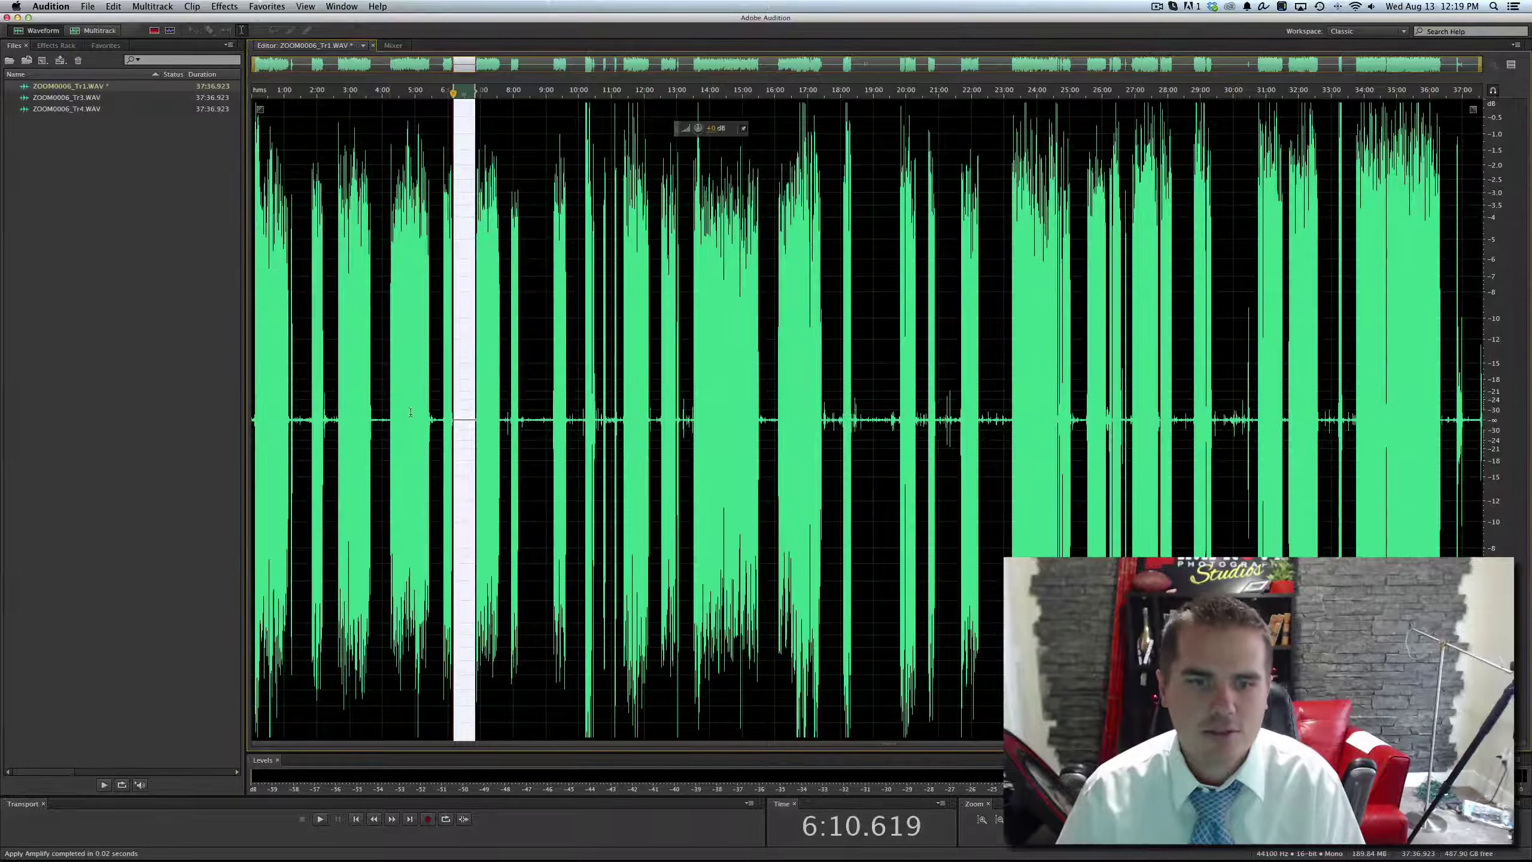
{"action": "left_click_drag", "start_coordinate": [853, 418], "coordinate": [900, 380]}
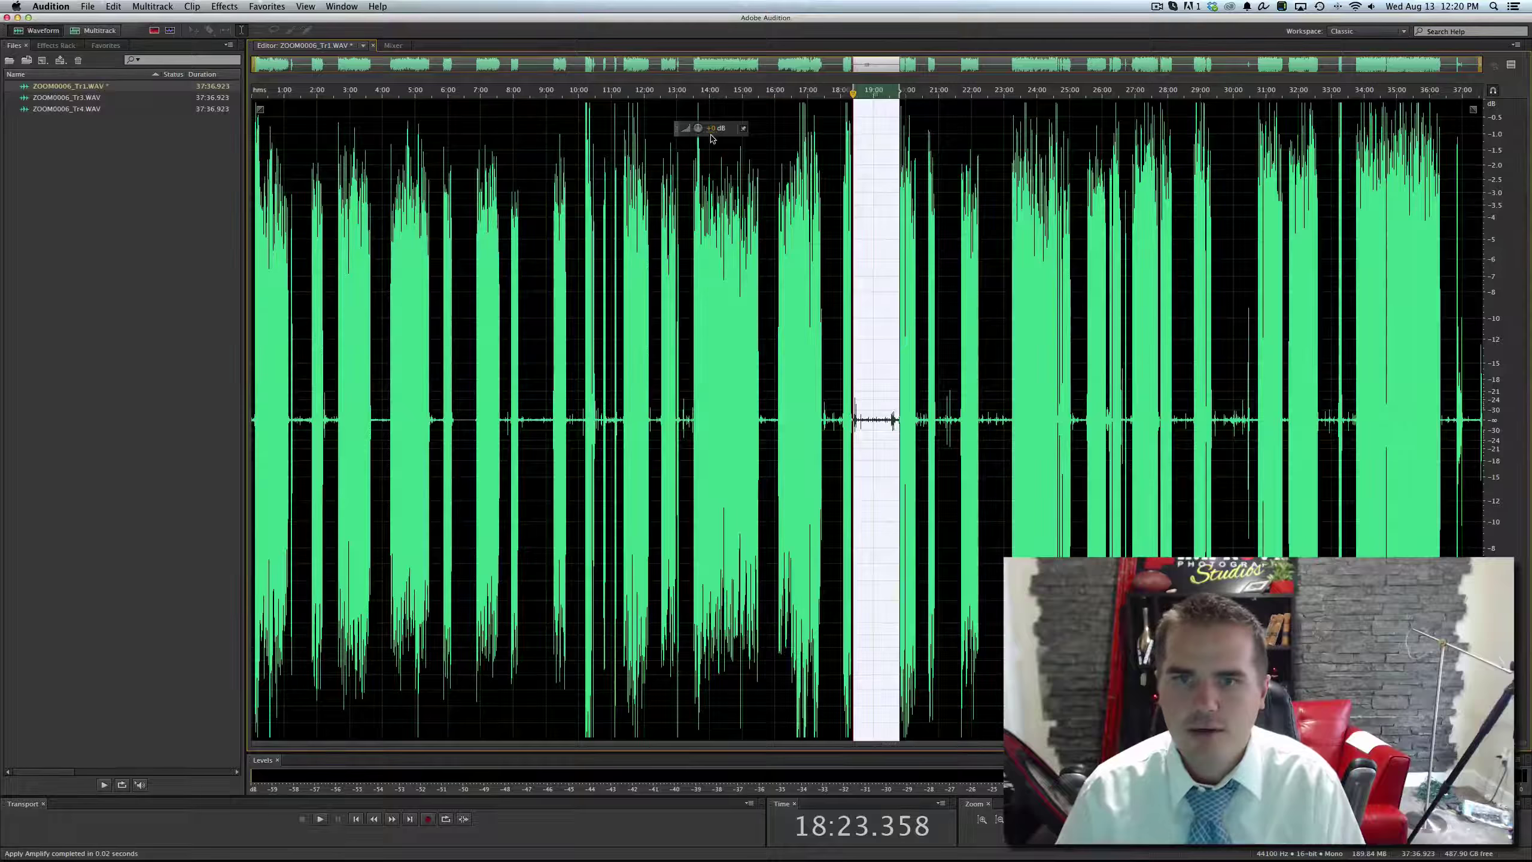
{"action": "left_click_drag", "start_coordinate": [698, 128], "coordinate": [687, 129]}
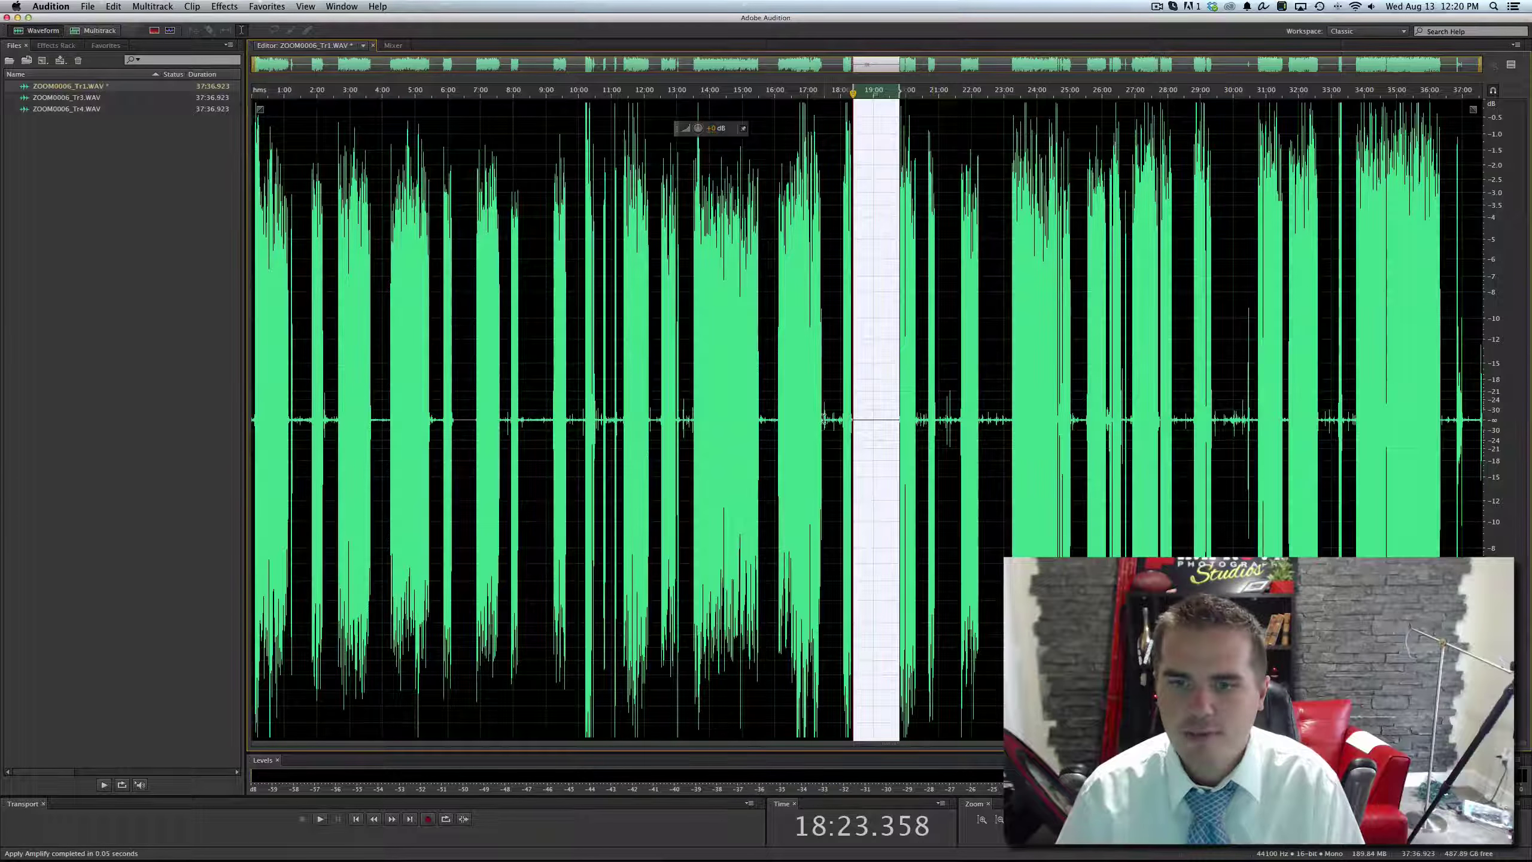
{"action": "left_click_drag", "start_coordinate": [825, 419], "coordinate": [840, 417]}
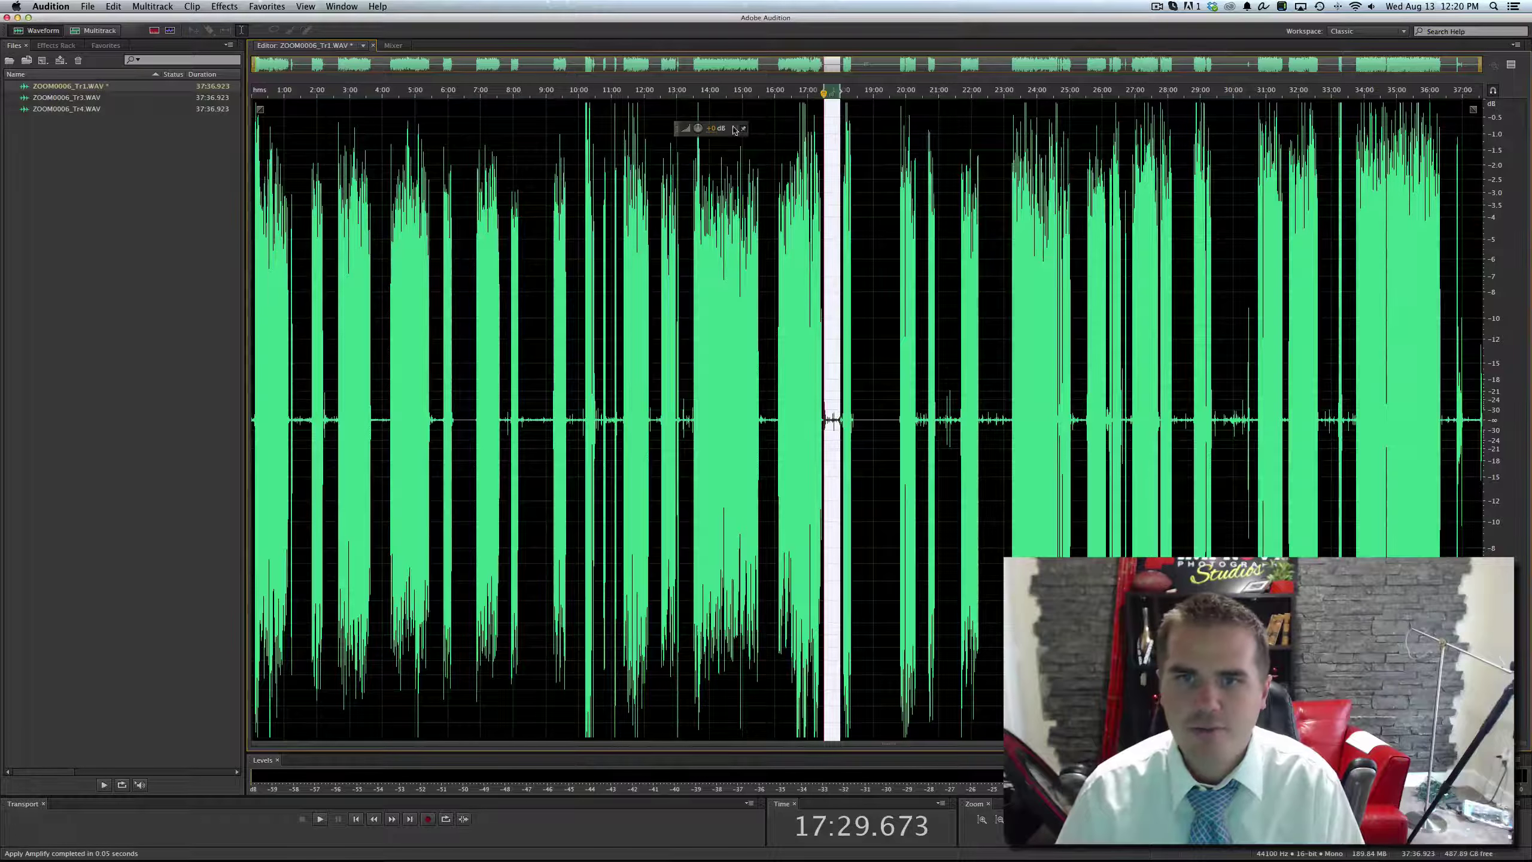
{"action": "left_click_drag", "start_coordinate": [735, 129], "coordinate": [718, 130]}
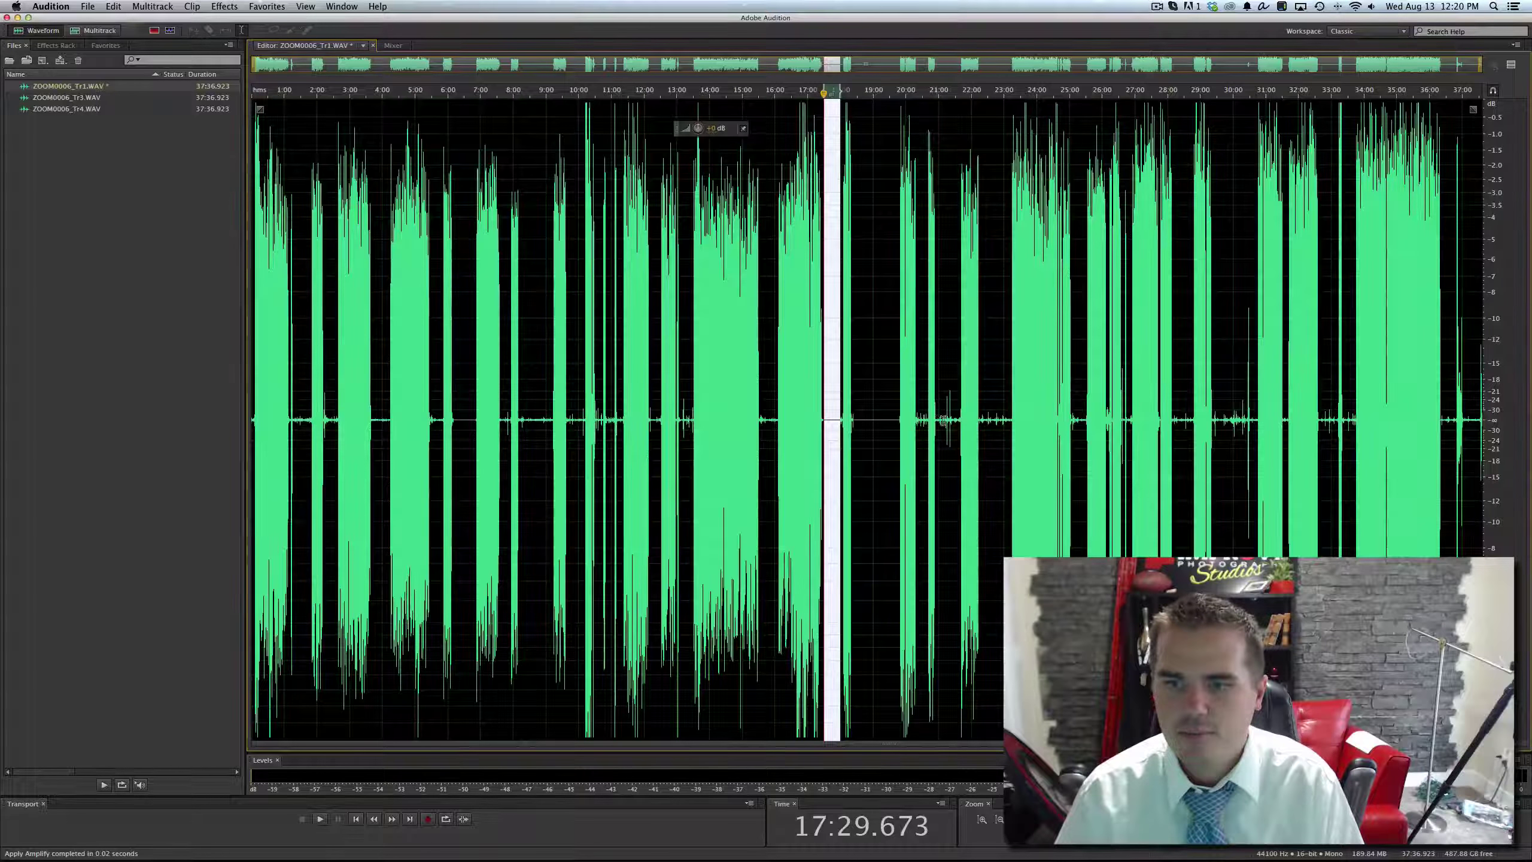
- Silence the remaining Tr1 gaps at 21:00–21:40, 22:16, 29:23 and 32:40
{"action": "left_click_drag", "start_coordinate": [938, 420], "coordinate": [960, 416]}
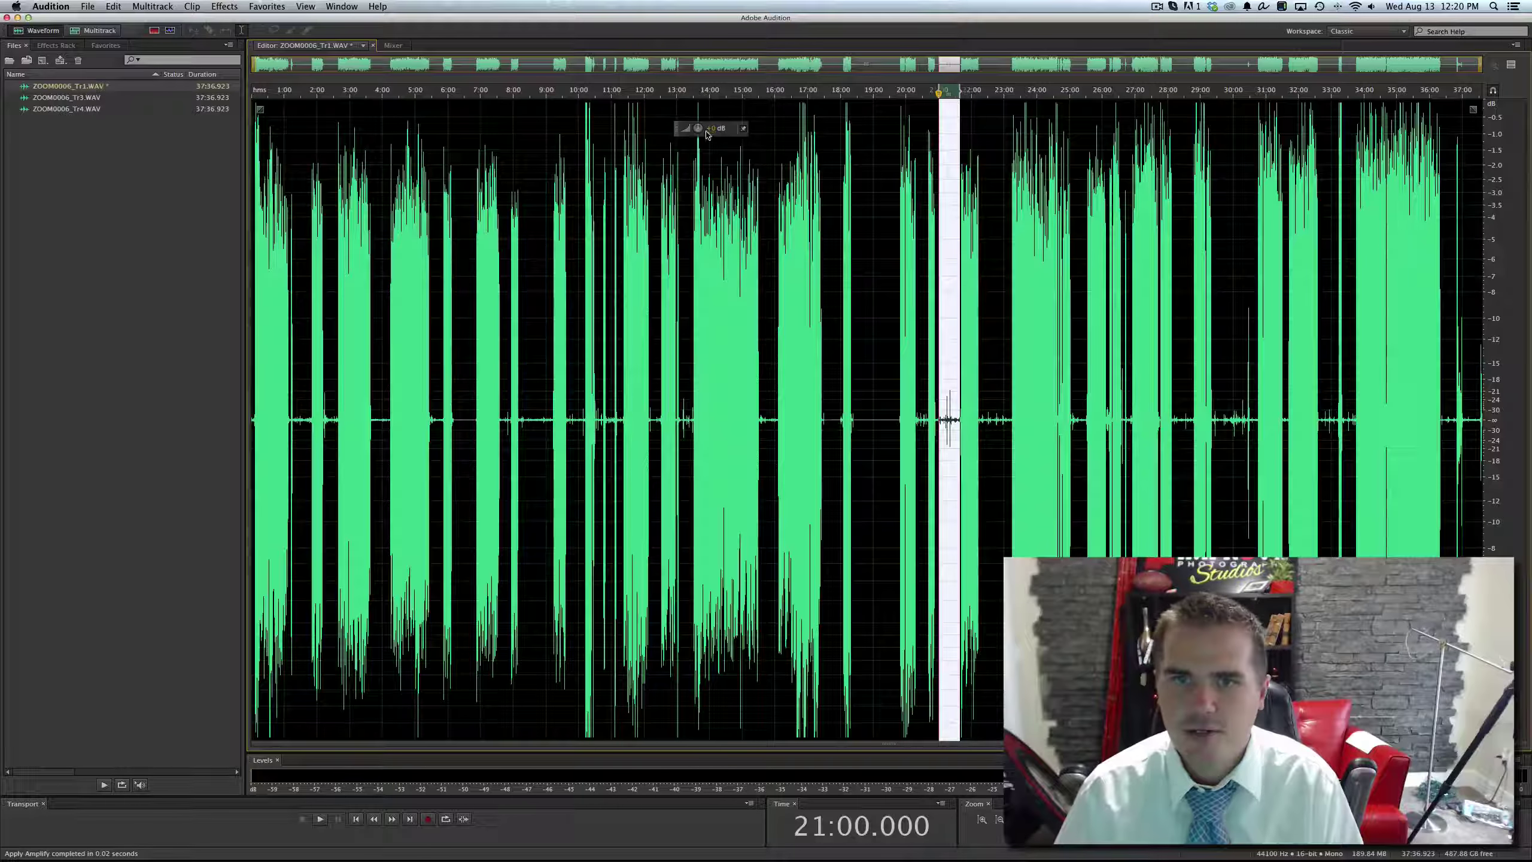
{"action": "left_click_drag", "start_coordinate": [700, 128], "coordinate": [709, 128]}
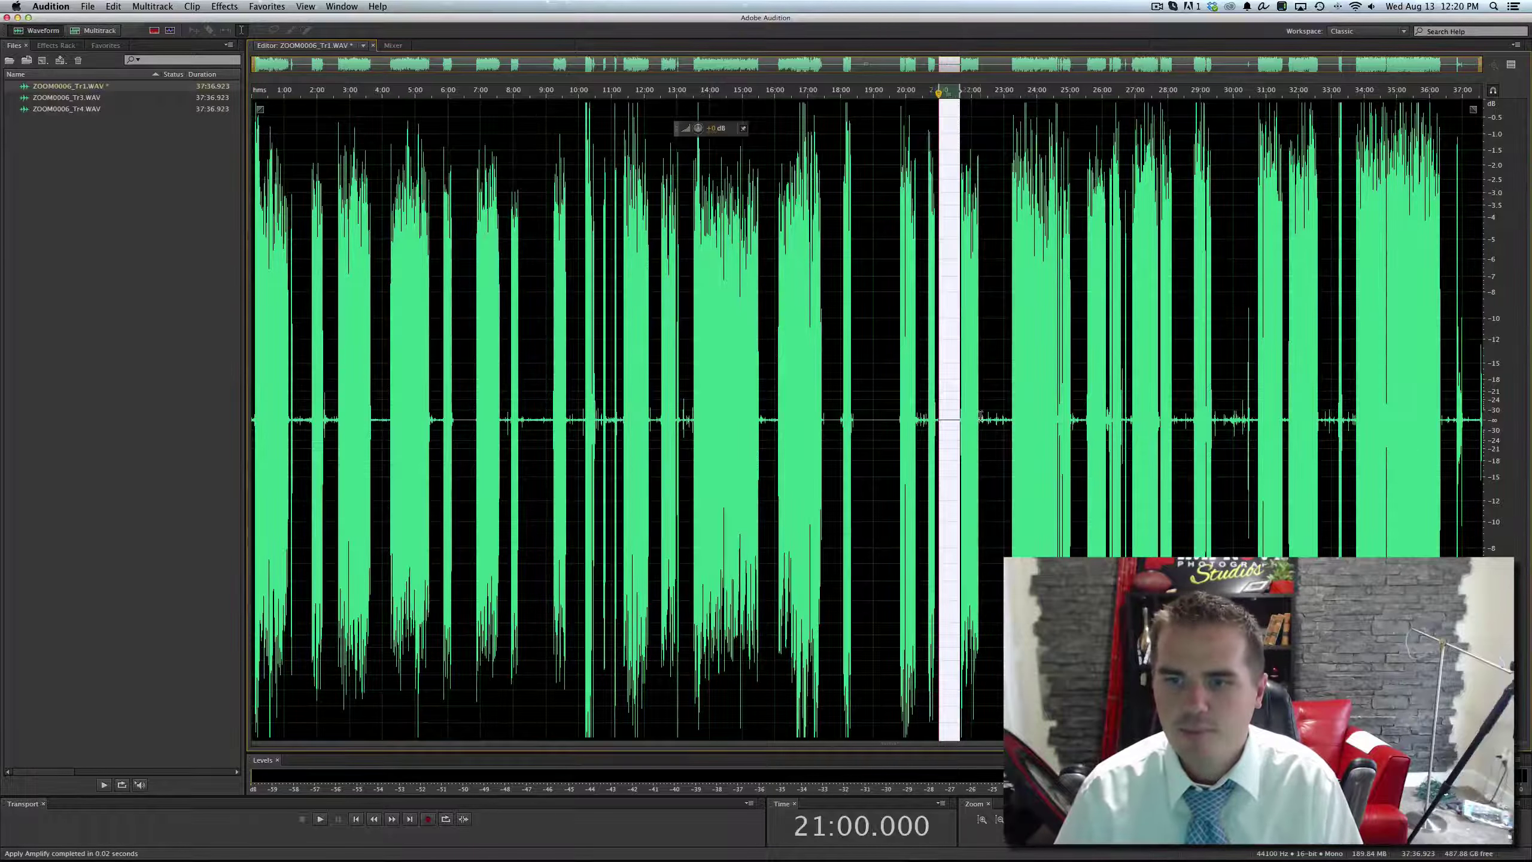
{"action": "left_click_drag", "start_coordinate": [981, 417], "coordinate": [1011, 410]}
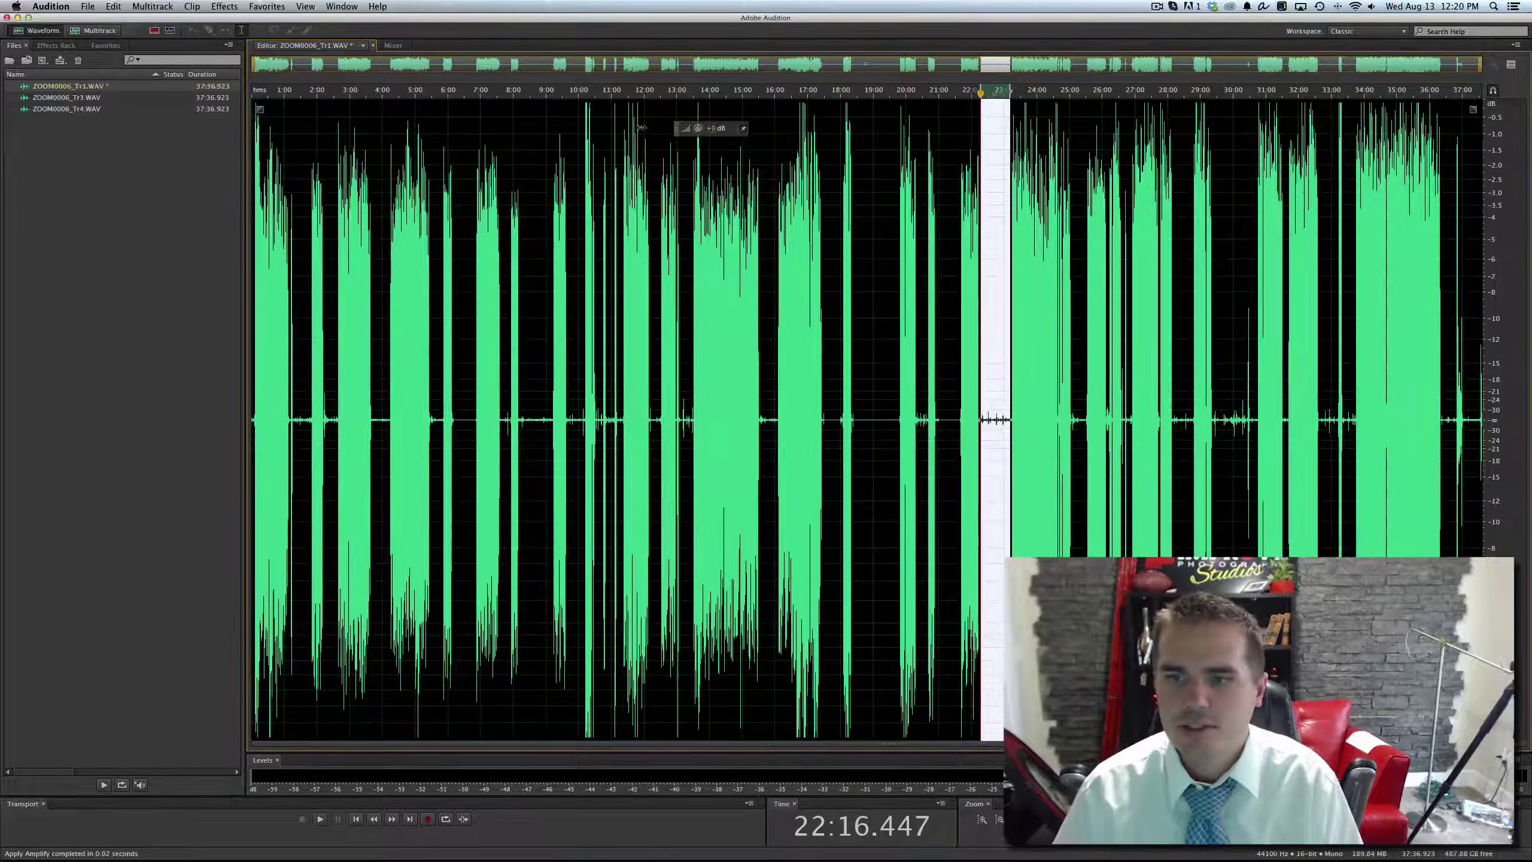
{"action": "left_click_drag", "start_coordinate": [715, 131], "coordinate": [709, 131]}
{"action": "left_click_drag", "start_coordinate": [1213, 420], "coordinate": [1245, 421]}
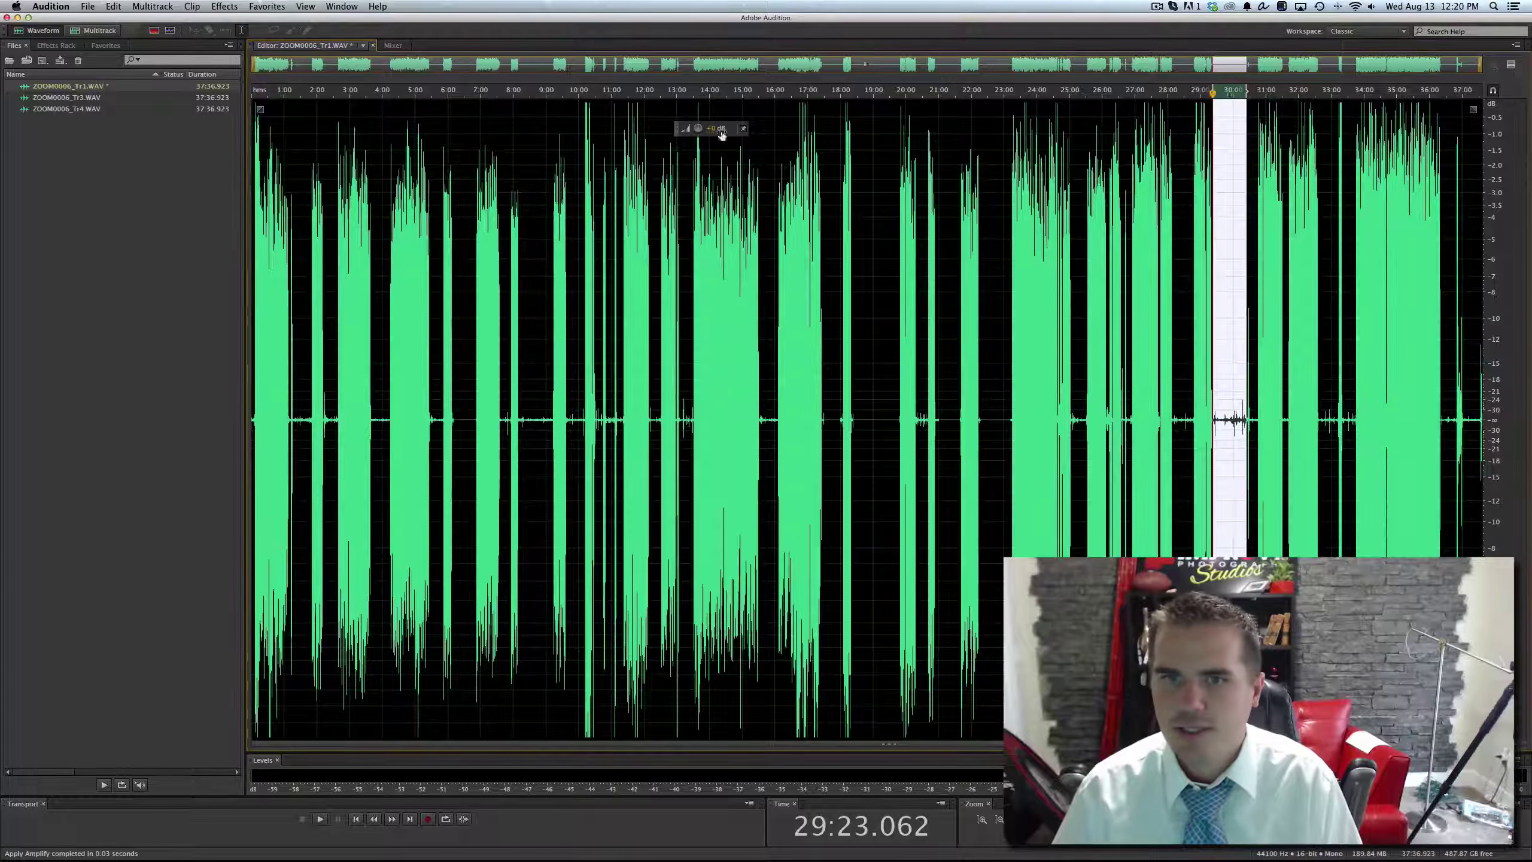
{"action": "left_click_drag", "start_coordinate": [700, 128], "coordinate": [693, 128]}
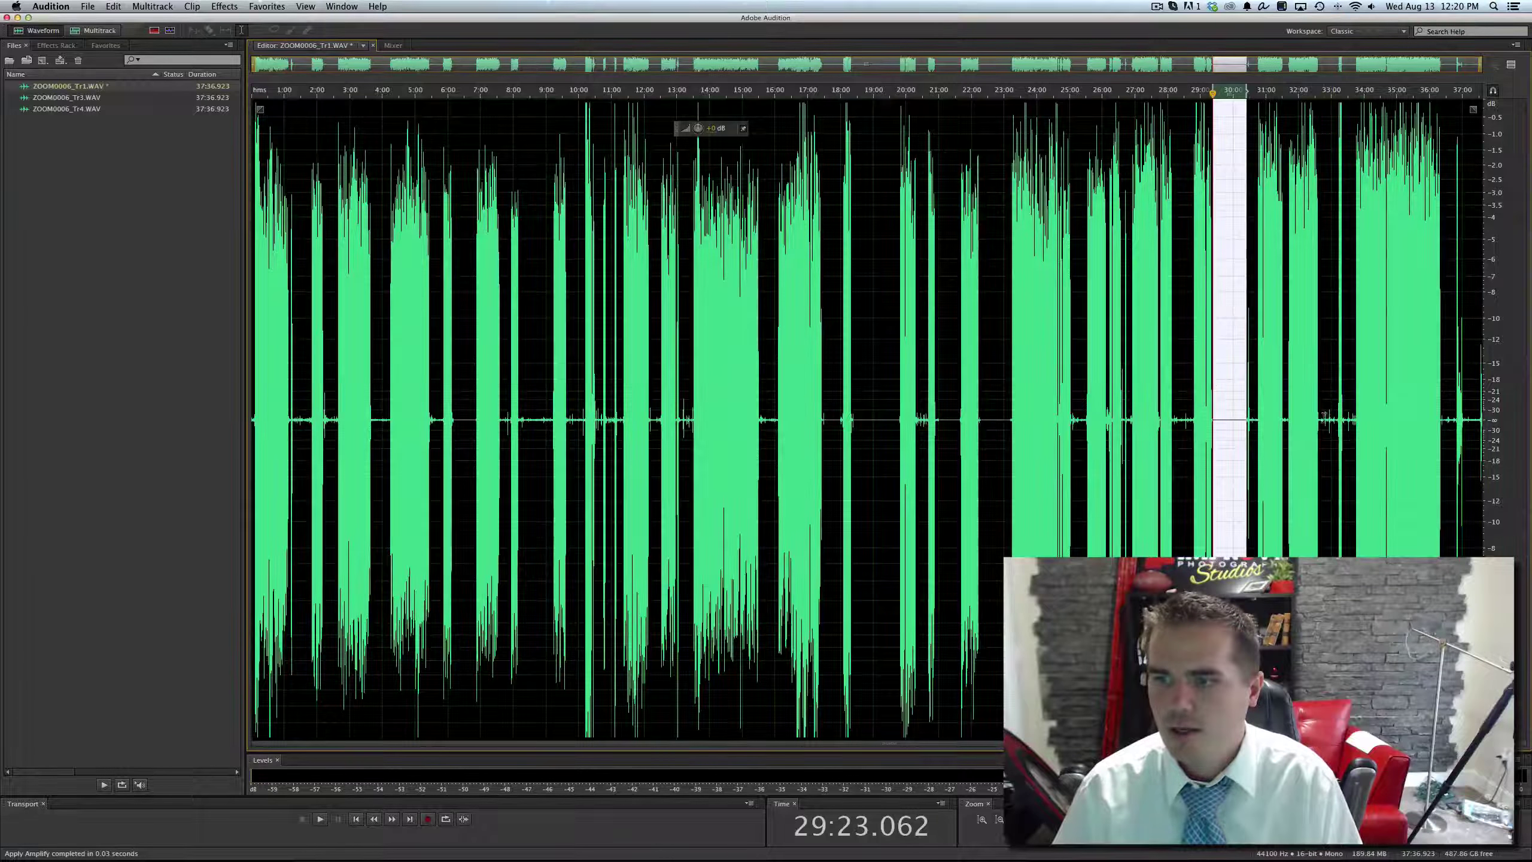
{"action": "left_click_drag", "start_coordinate": [1321, 420], "coordinate": [1338, 418]}
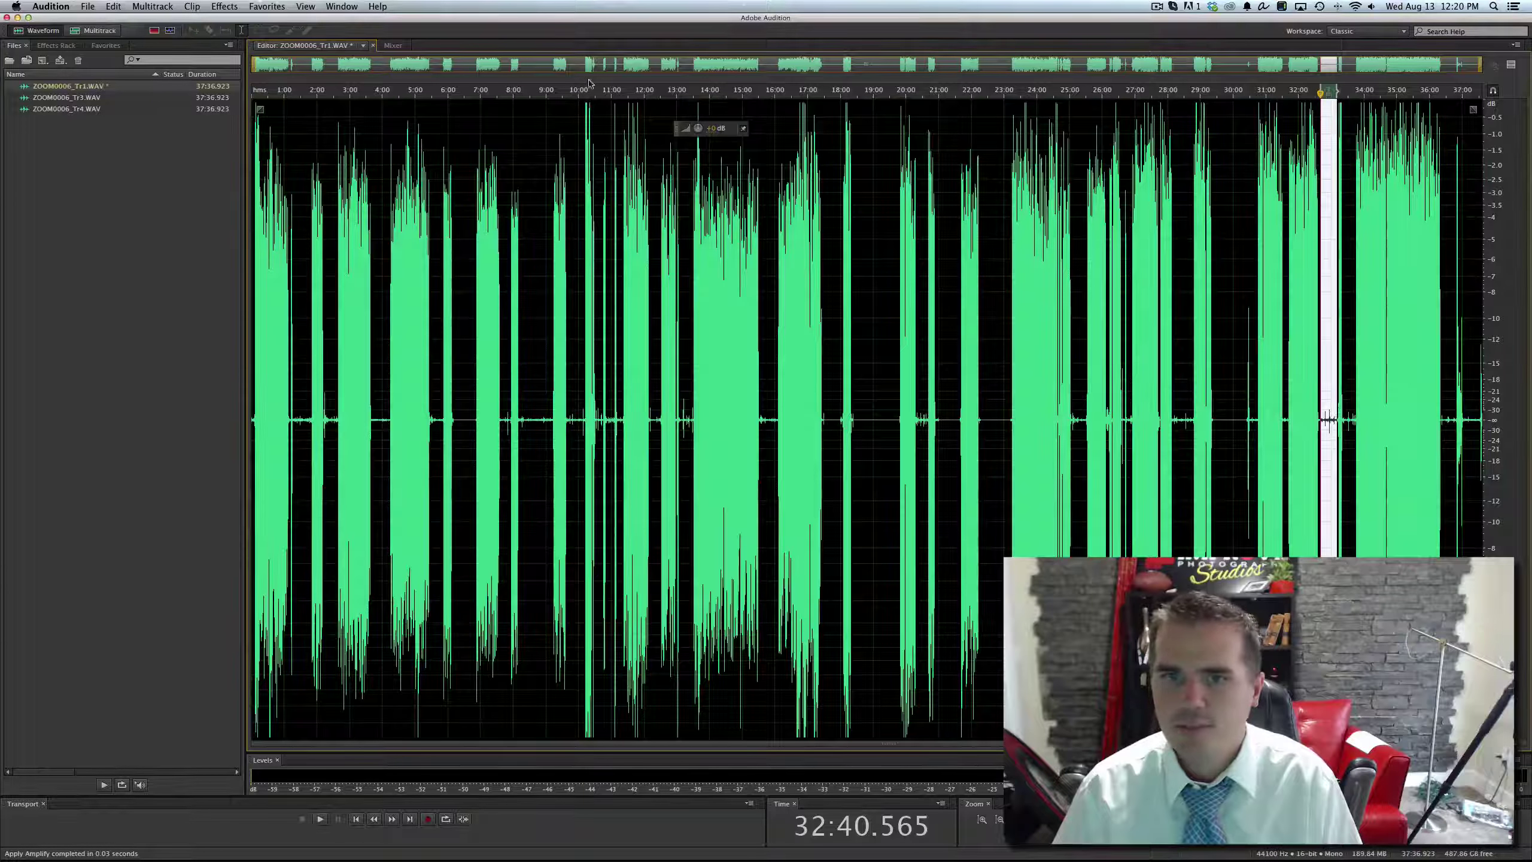
{"action": "left_click_drag", "start_coordinate": [698, 128], "coordinate": [692, 128]}
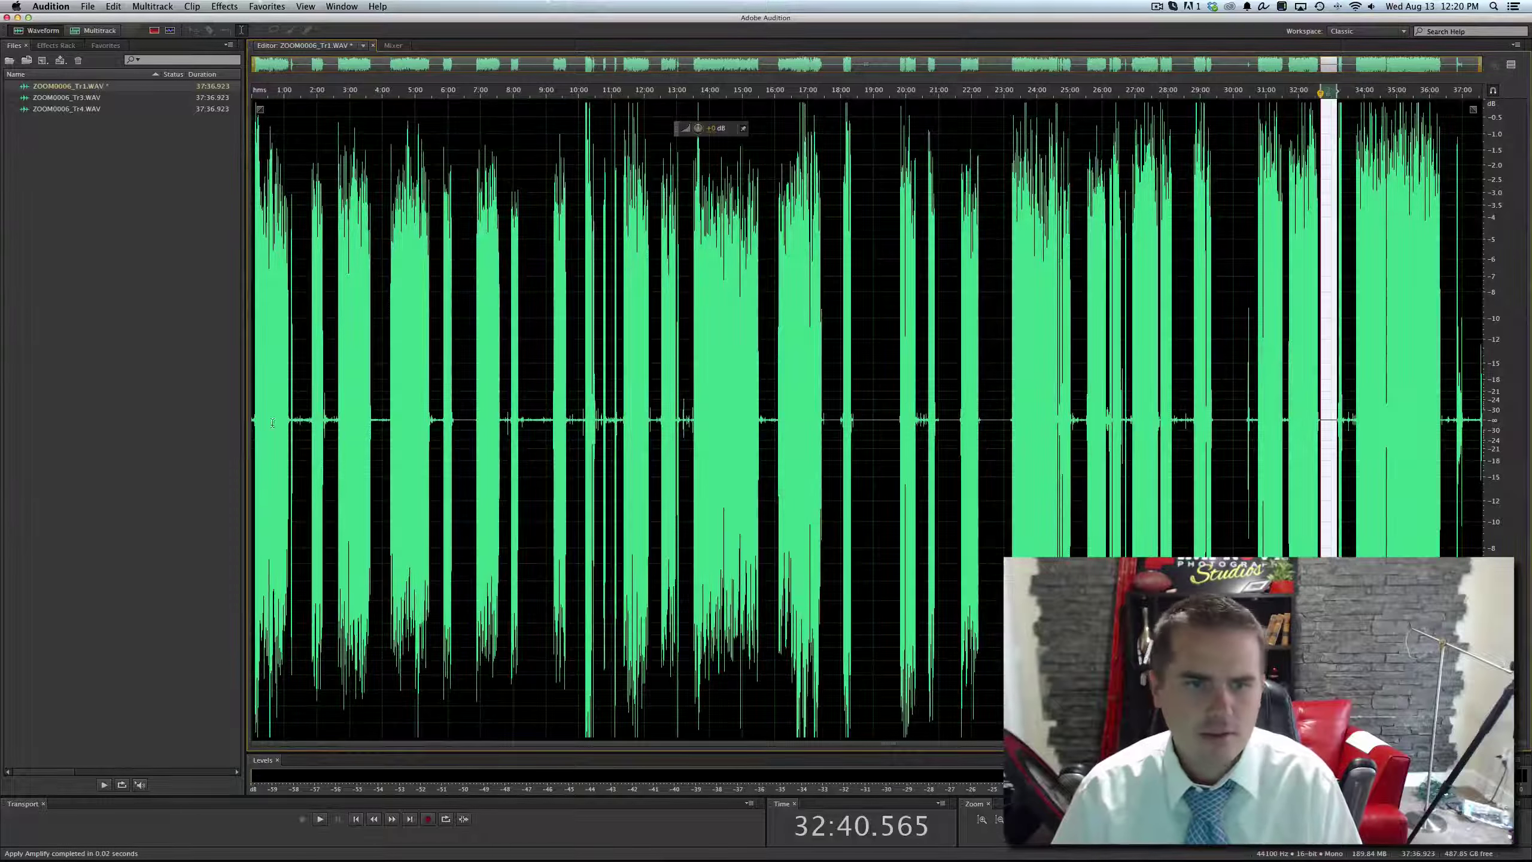
- Turn Tr1's first few seconds down to silence and save the file
{"action": "left_click", "coordinate": [252, 418]}
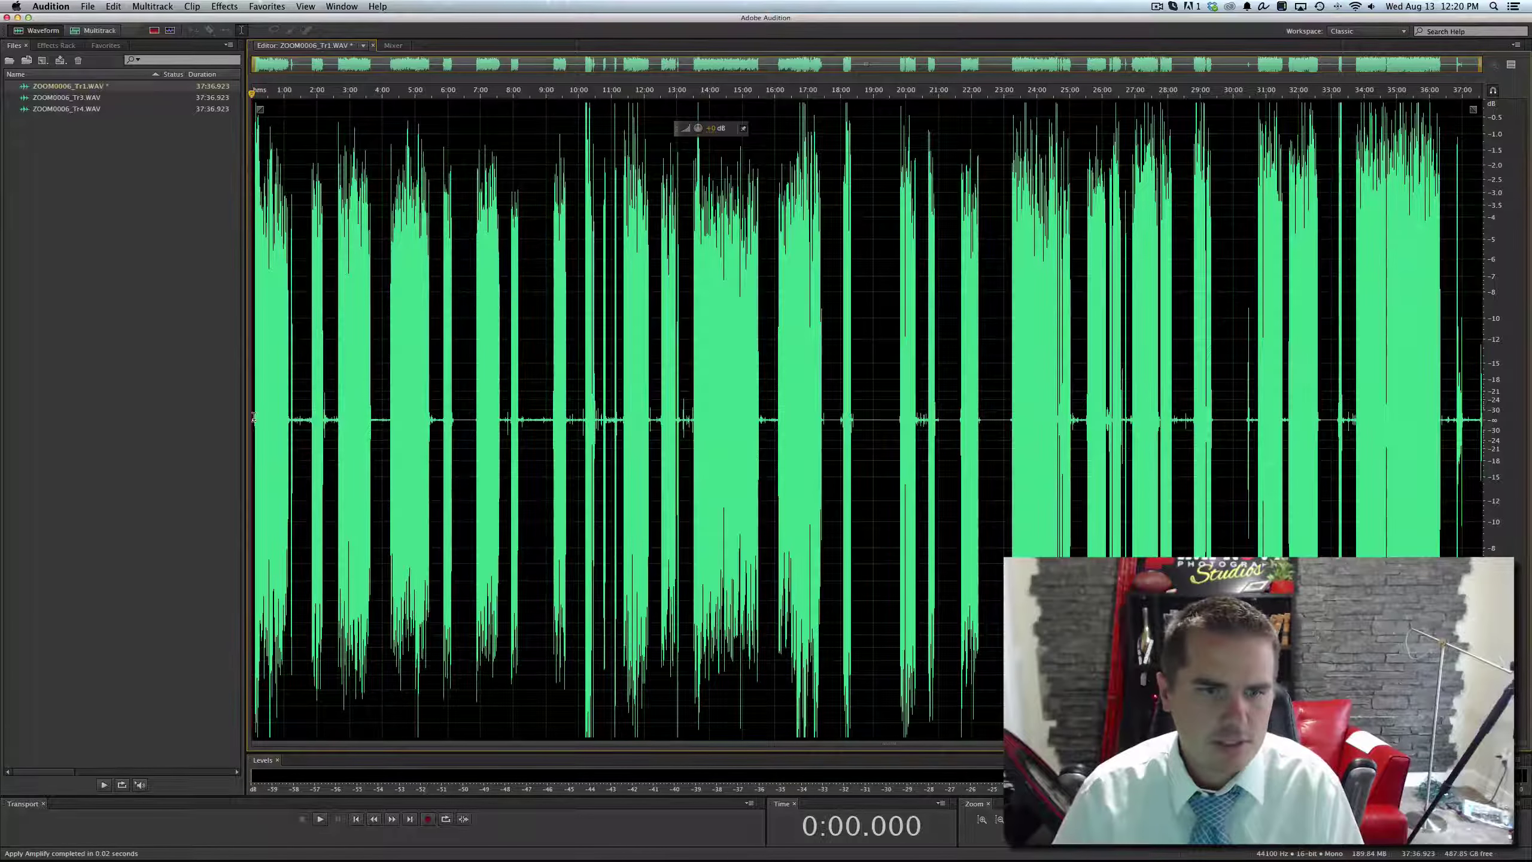
{"action": "scroll", "coordinate": [254, 416], "scroll_direction": "up", "scroll_amount": 8}
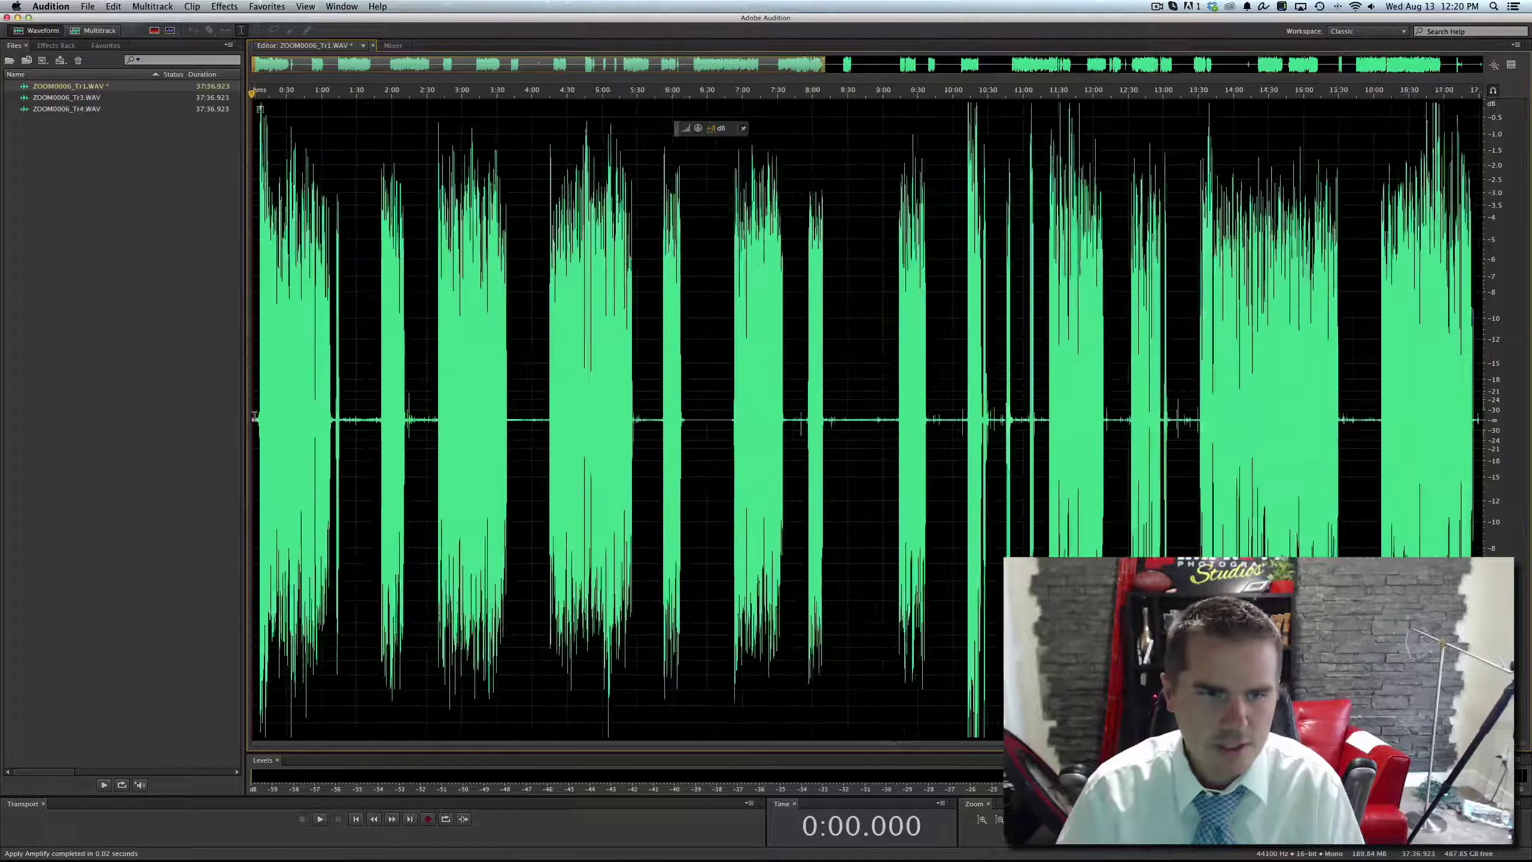
{"action": "scroll", "coordinate": [253, 417], "scroll_direction": "up", "scroll_amount": 3}
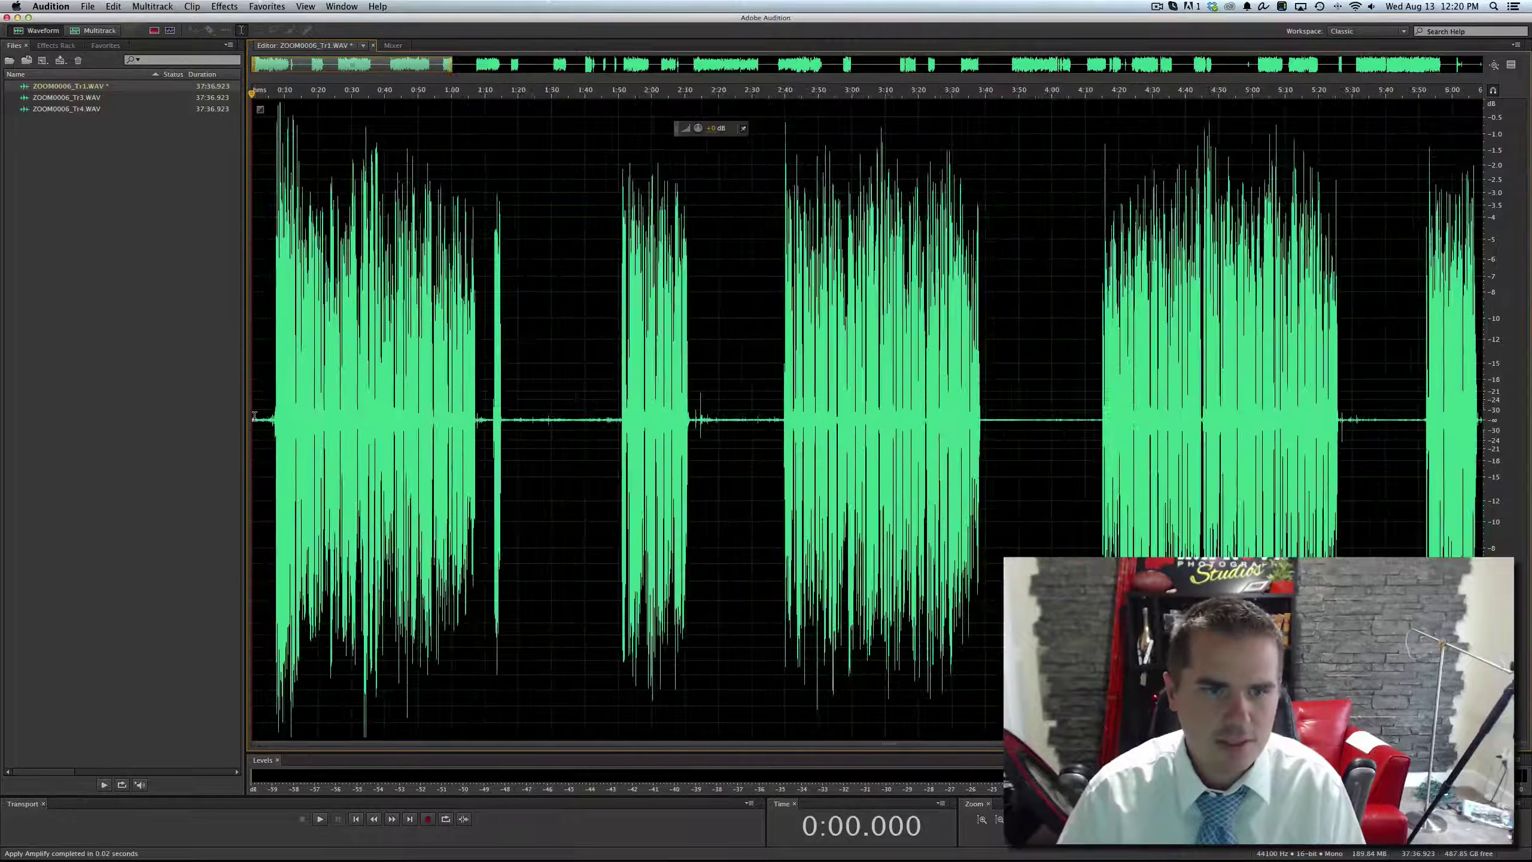
{"action": "left_click_drag", "start_coordinate": [273, 418], "coordinate": [173, 418]}
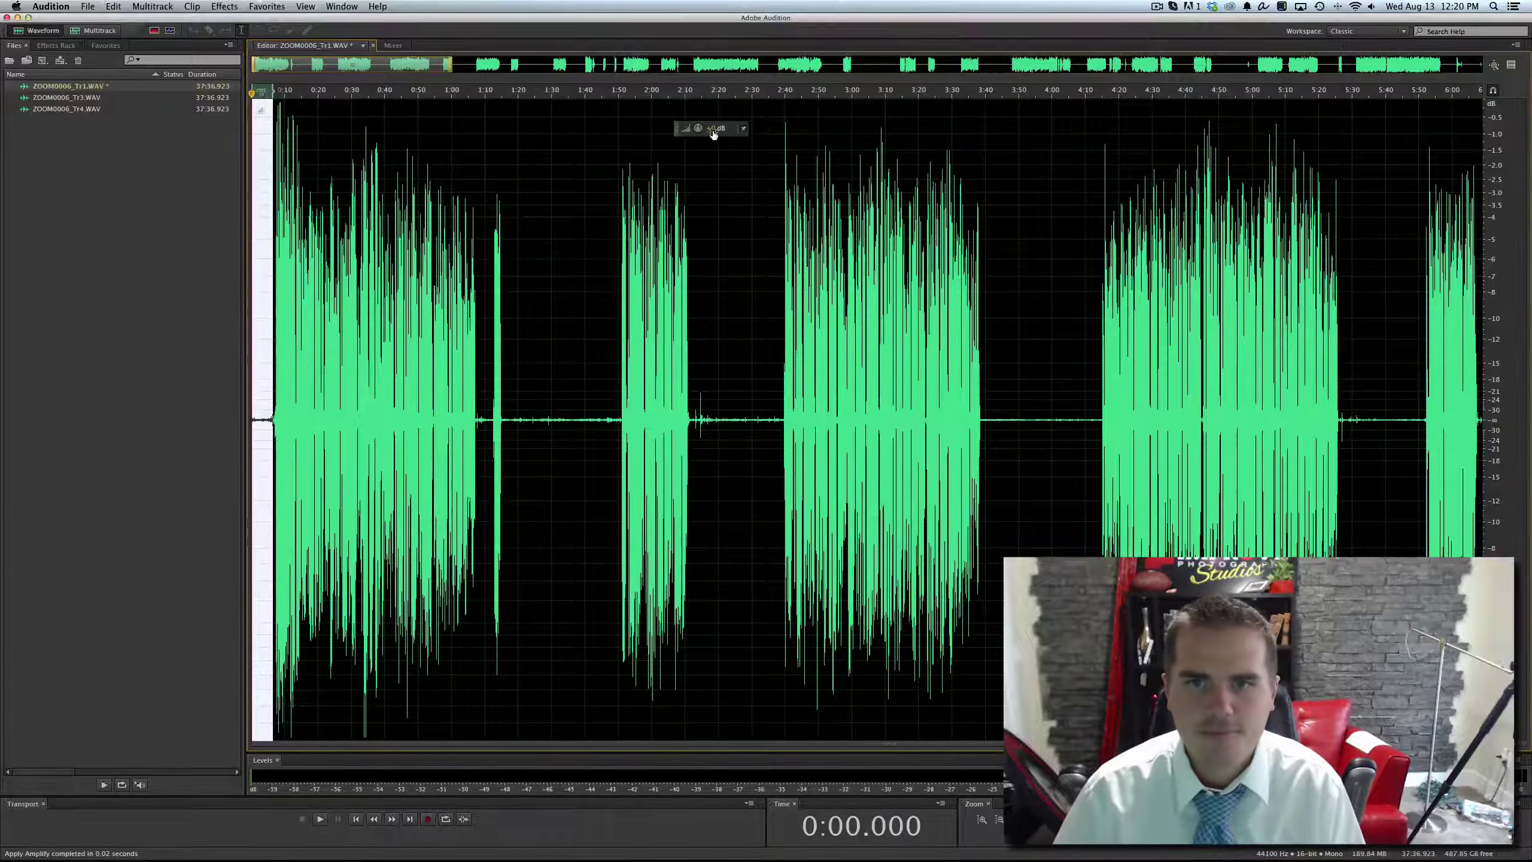
{"action": "left_click_drag", "start_coordinate": [698, 128], "coordinate": [706, 128]}
{"action": "left_click", "coordinate": [445, 198]}
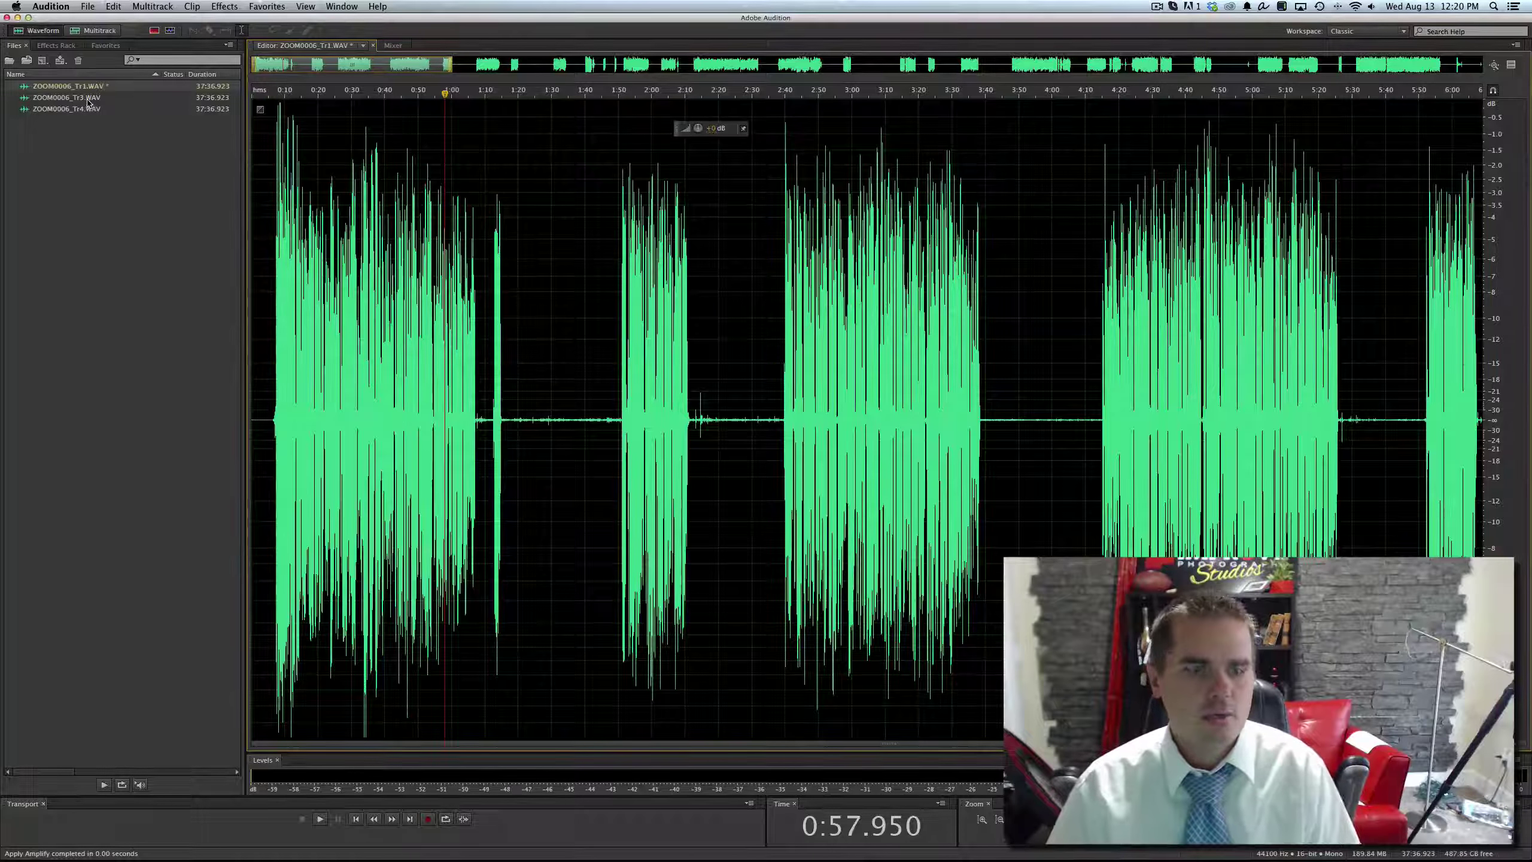
{"action": "key", "text": "super+s"}
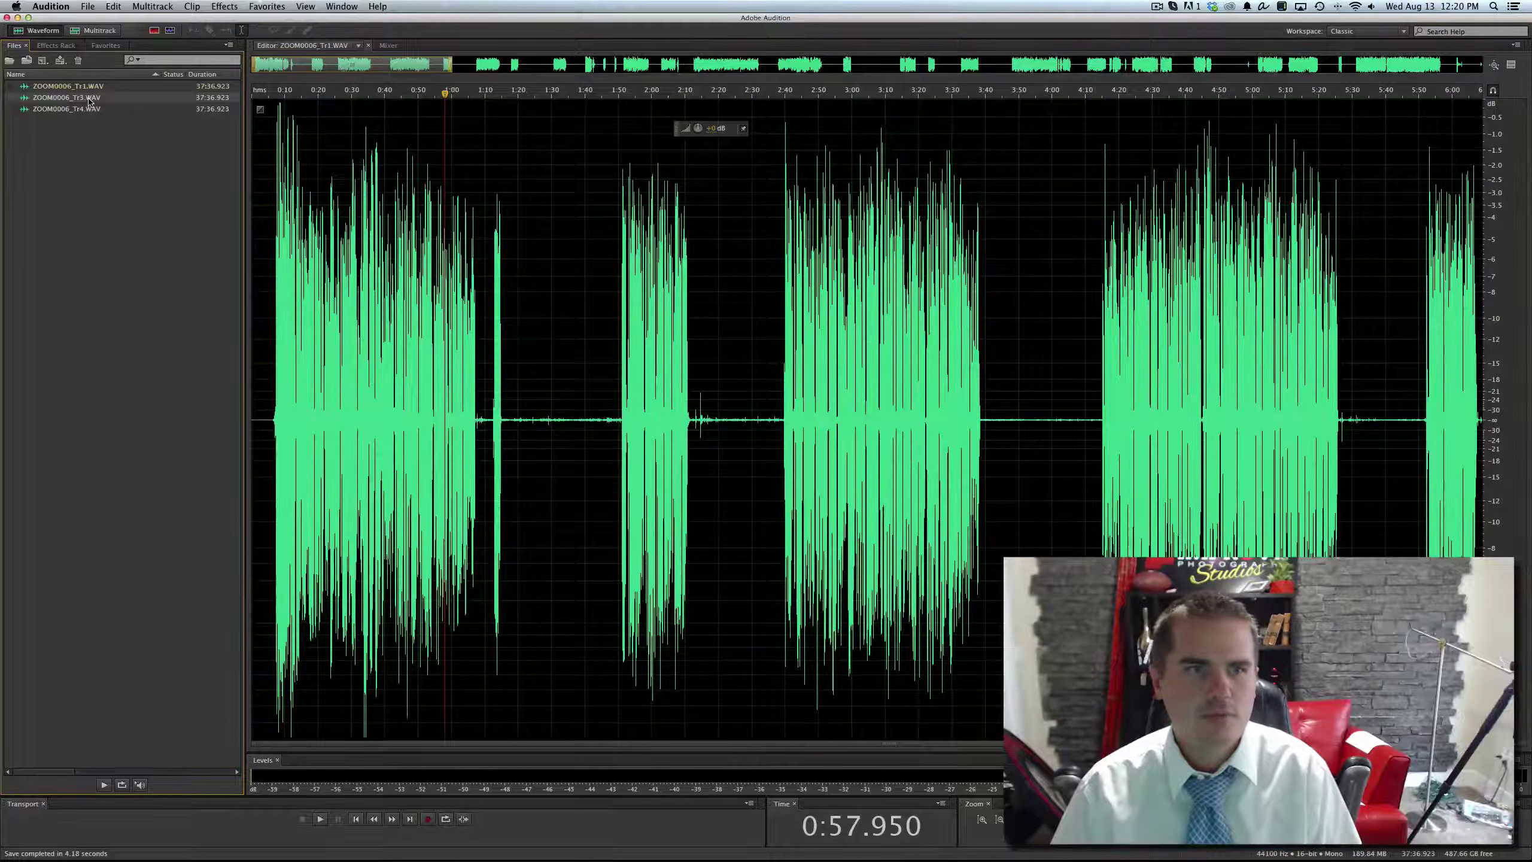
- Open ZOOM0006_Tr3.WAV and play back the noise spikes around 26:00 and 26:35
{"action": "double_click", "coordinate": [89, 98]}
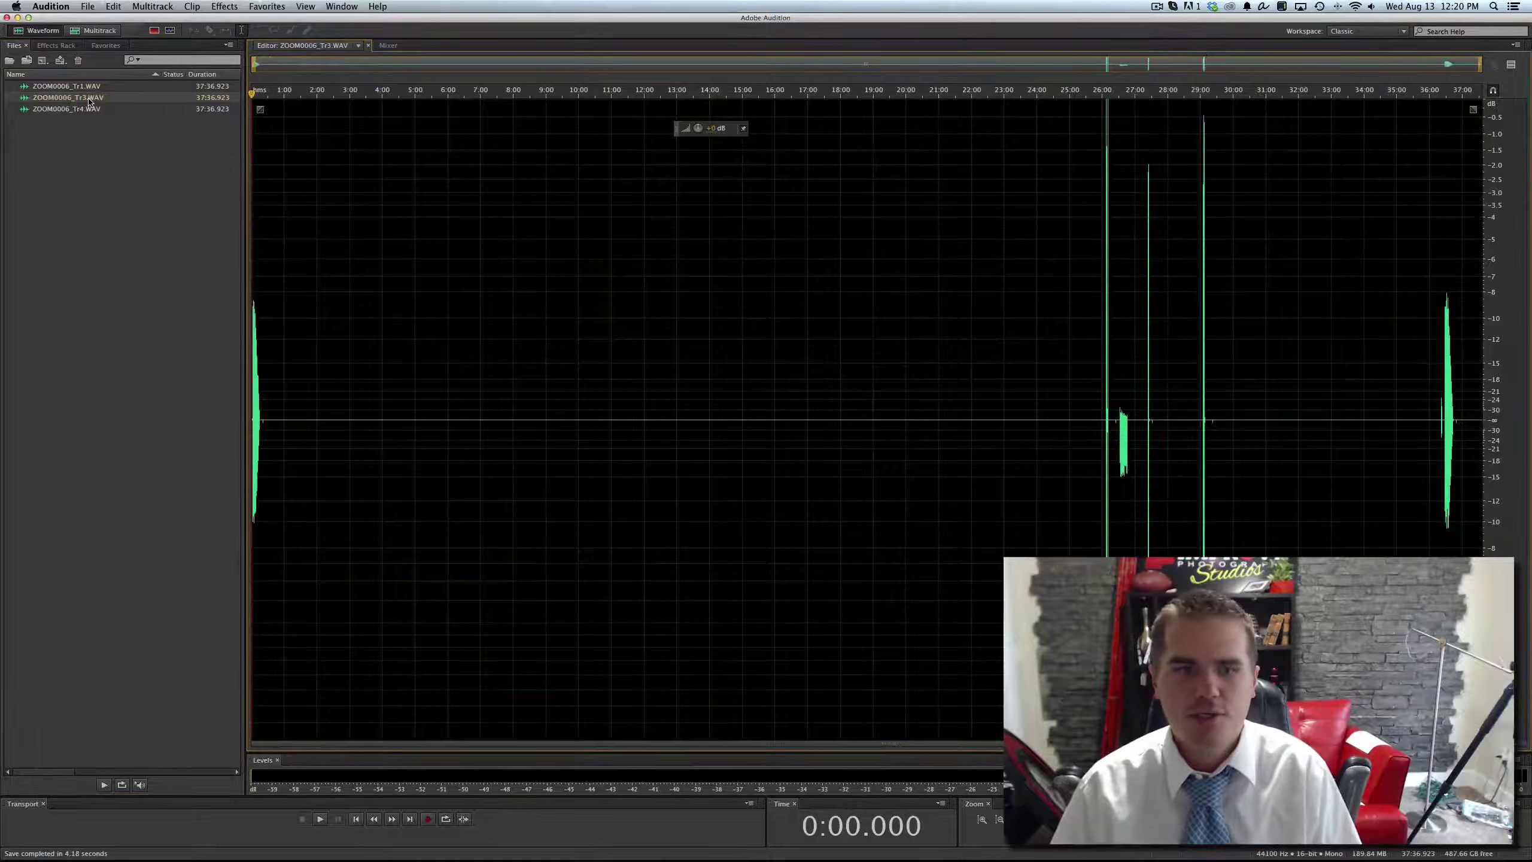
{"action": "left_click", "coordinate": [1102, 418]}
{"action": "key", "text": "space"}
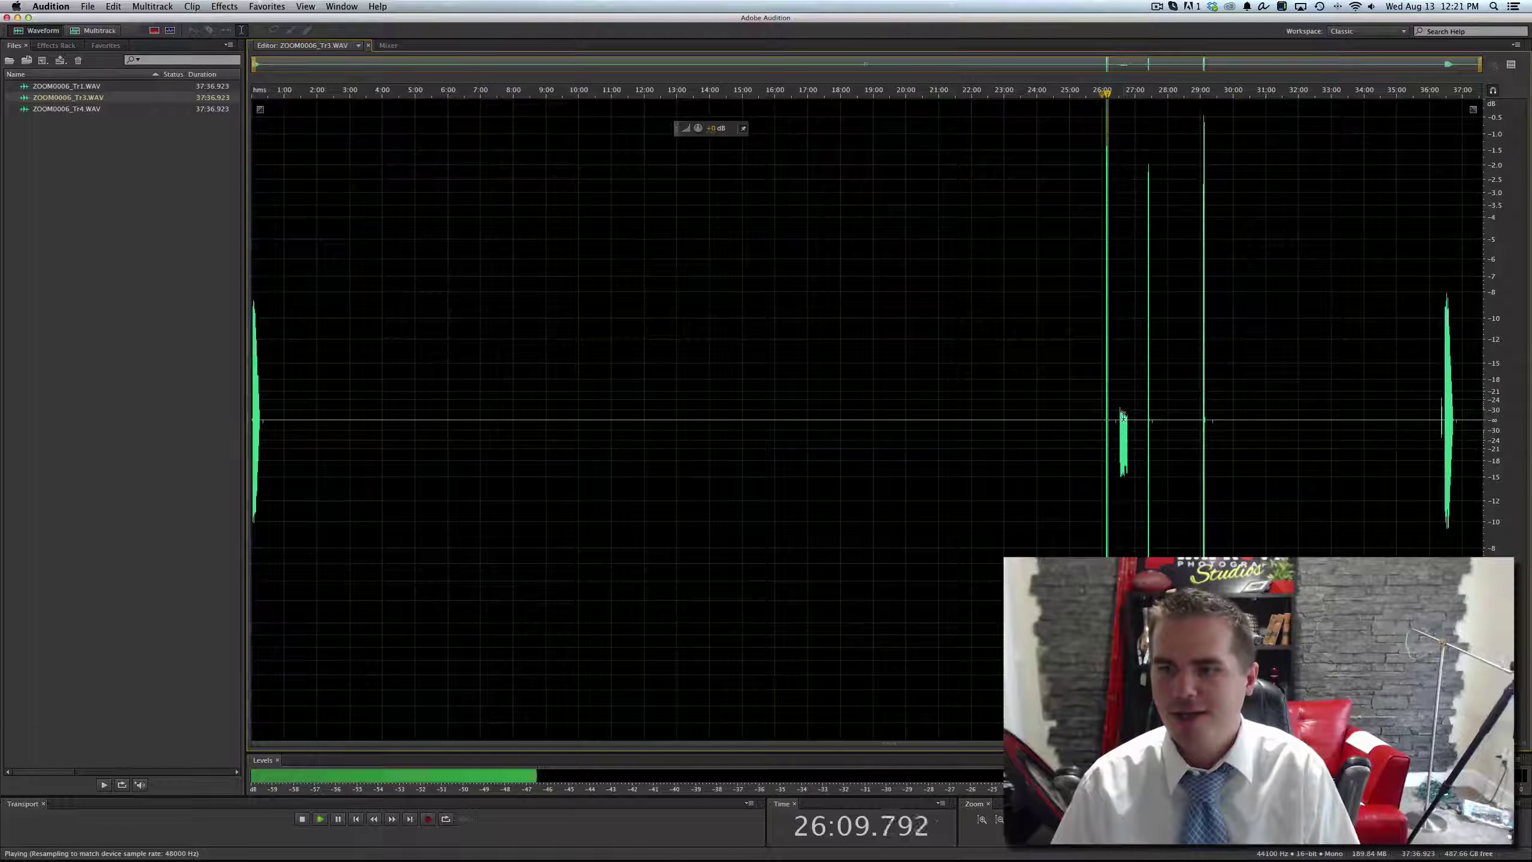
{"action": "key", "text": "space"}
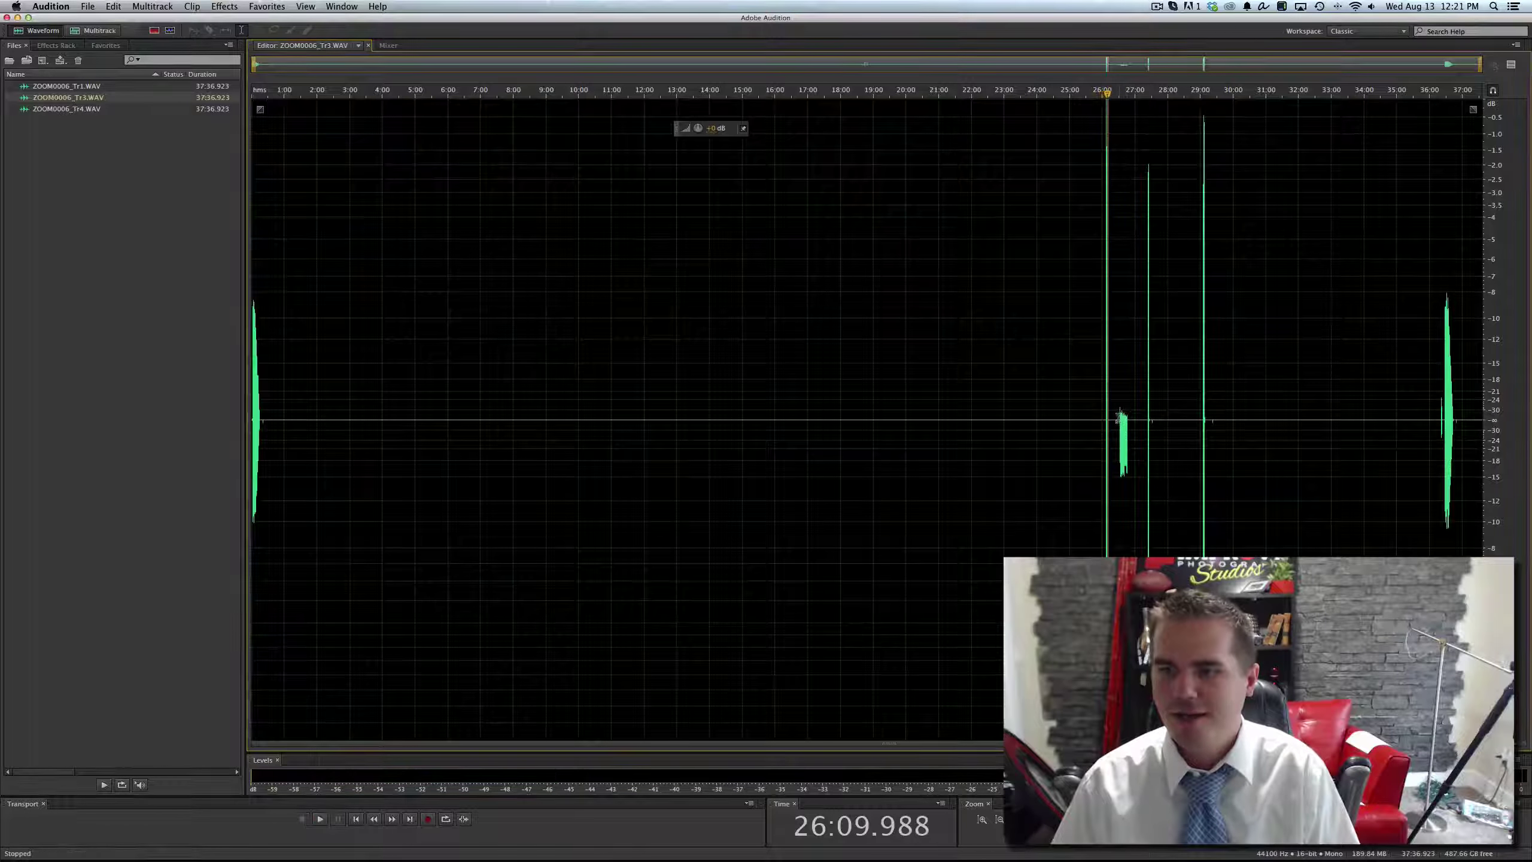
{"action": "left_click", "coordinate": [1121, 417]}
{"action": "key", "text": "space"}
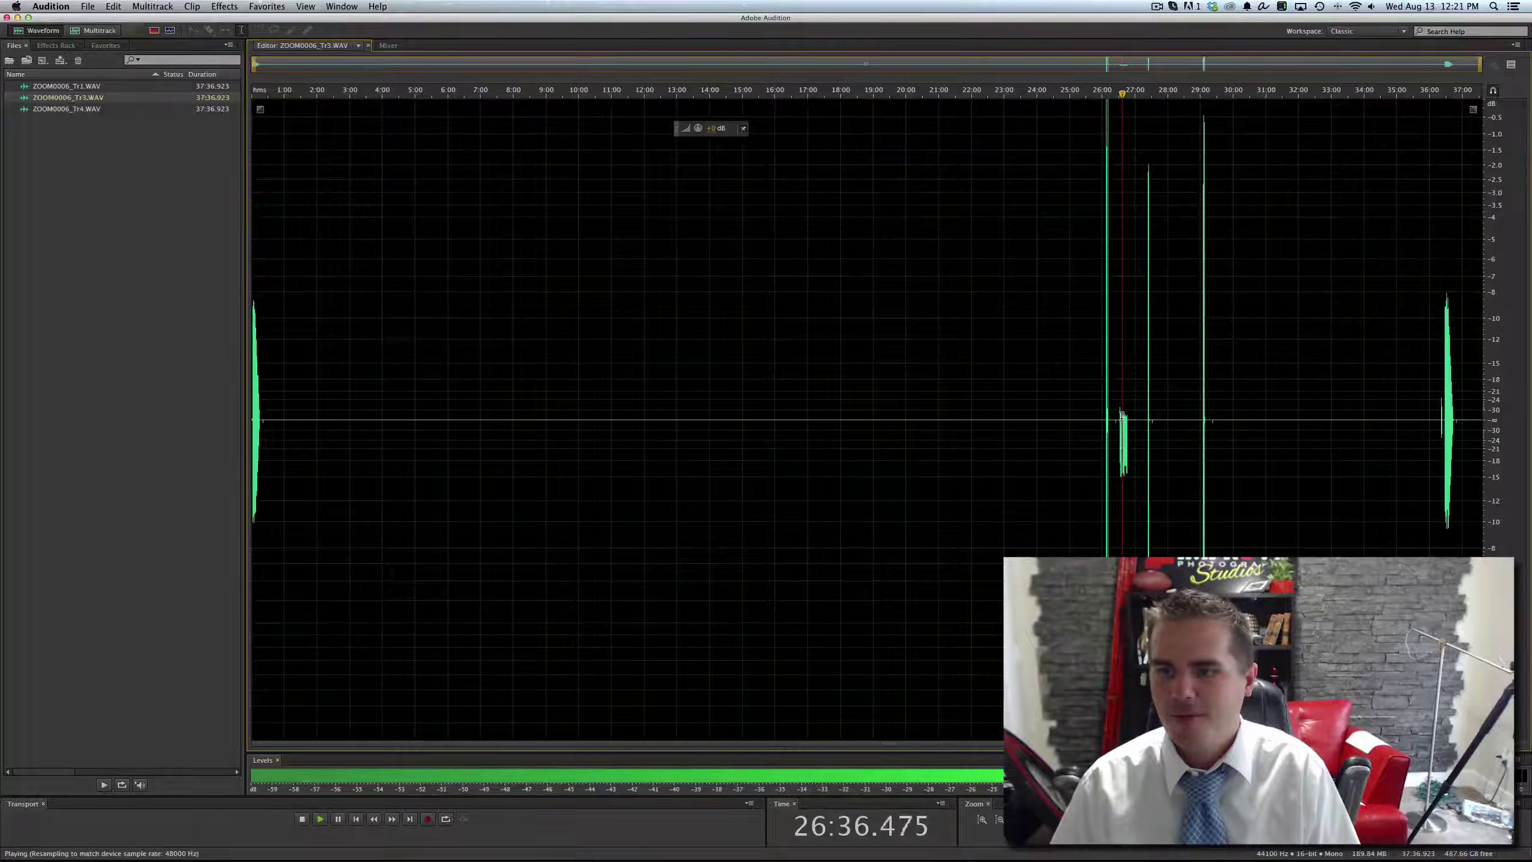
{"action": "key", "text": "space"}
- Check the spike at 27:23, then select the region from 25:14 to 30:25
{"action": "left_click", "coordinate": [1147, 416]}
{"action": "key", "text": "space"}
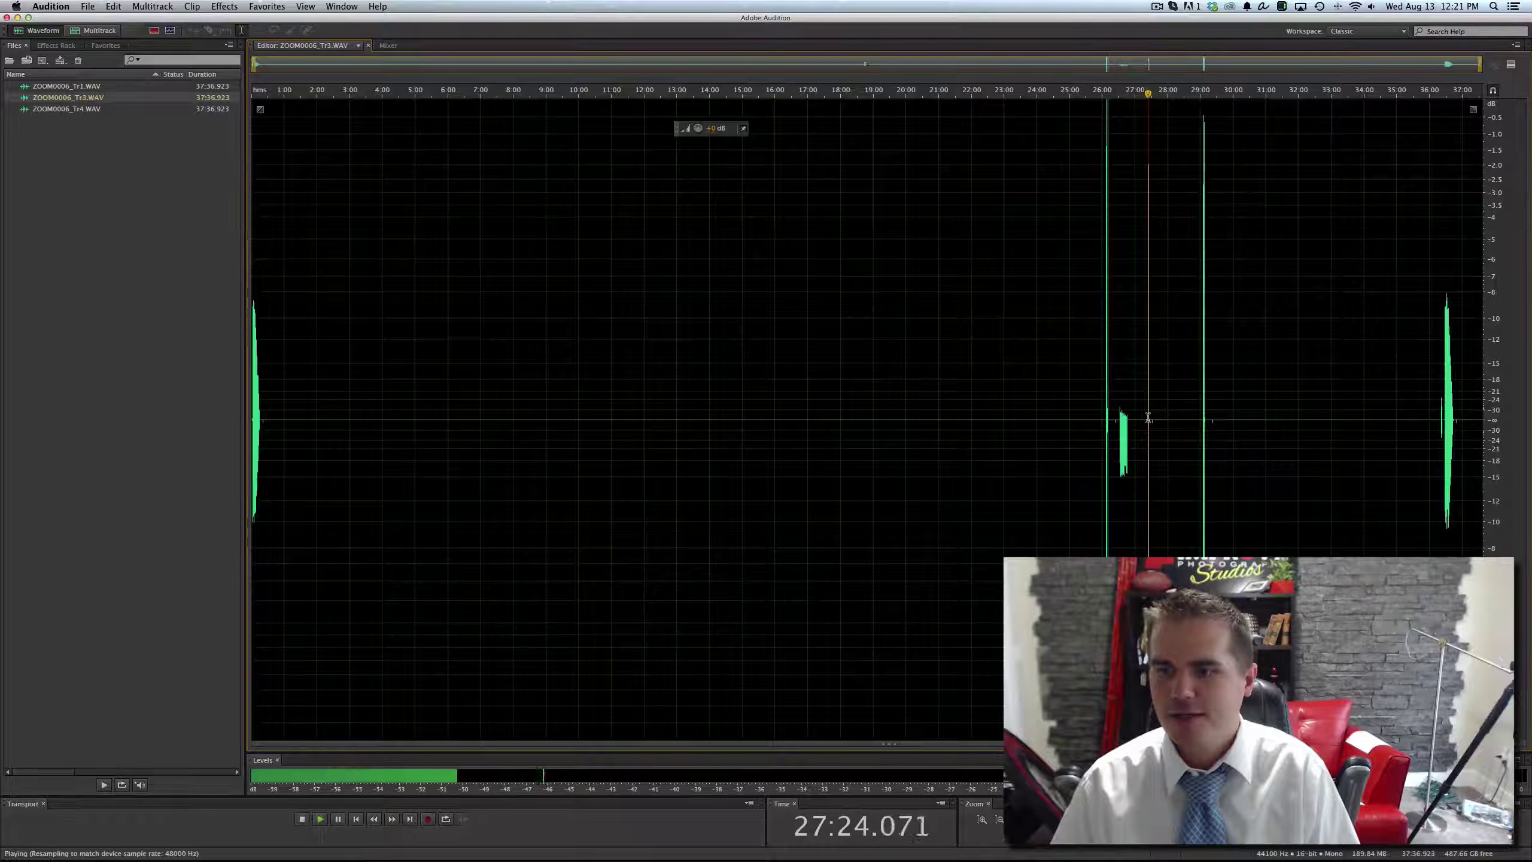
{"action": "key", "text": "space"}
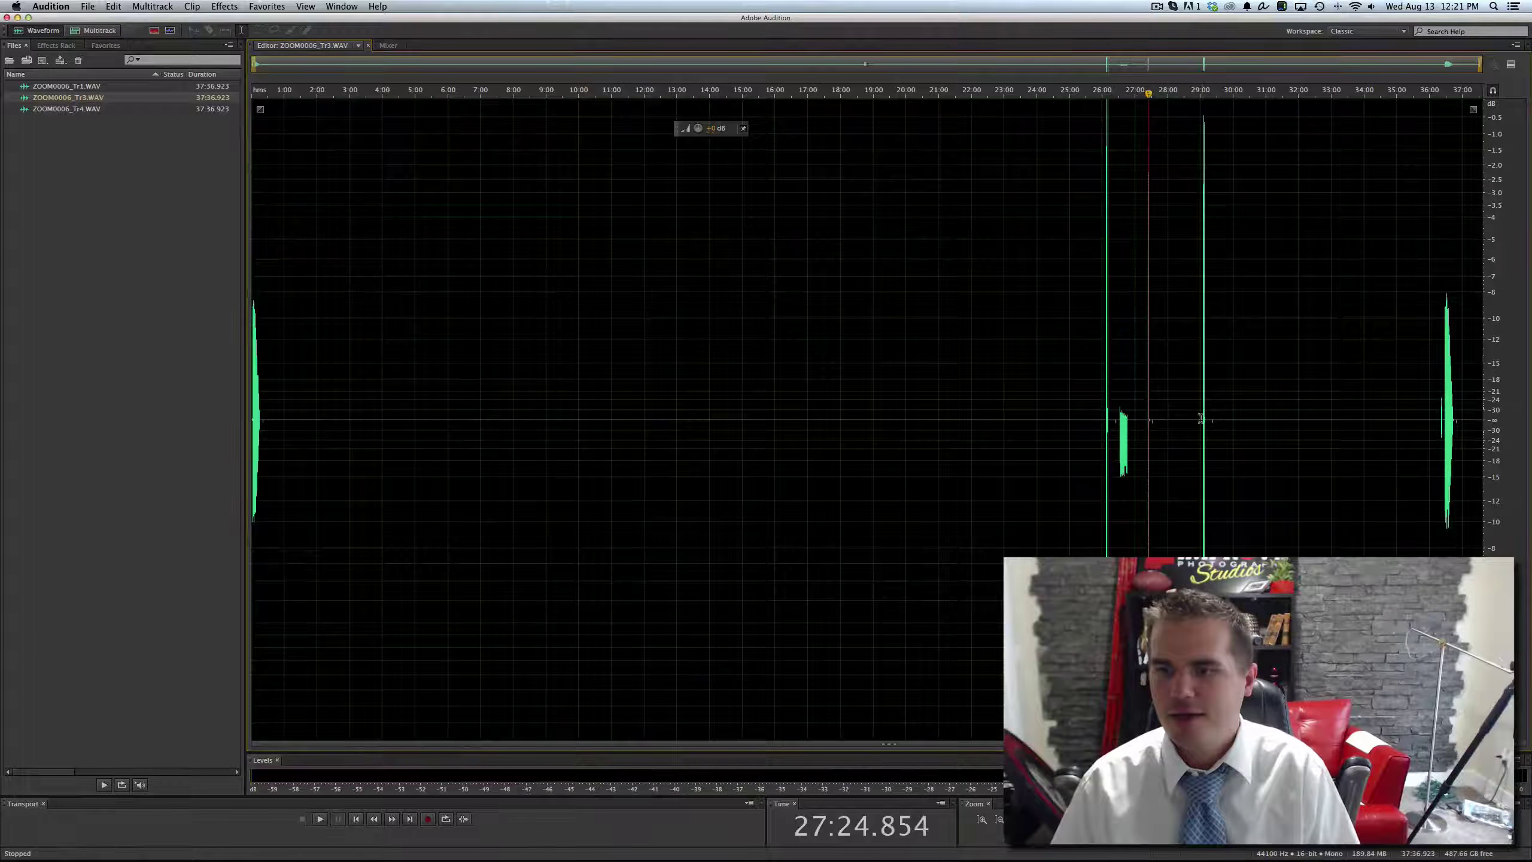
{"action": "left_click", "coordinate": [1202, 417]}
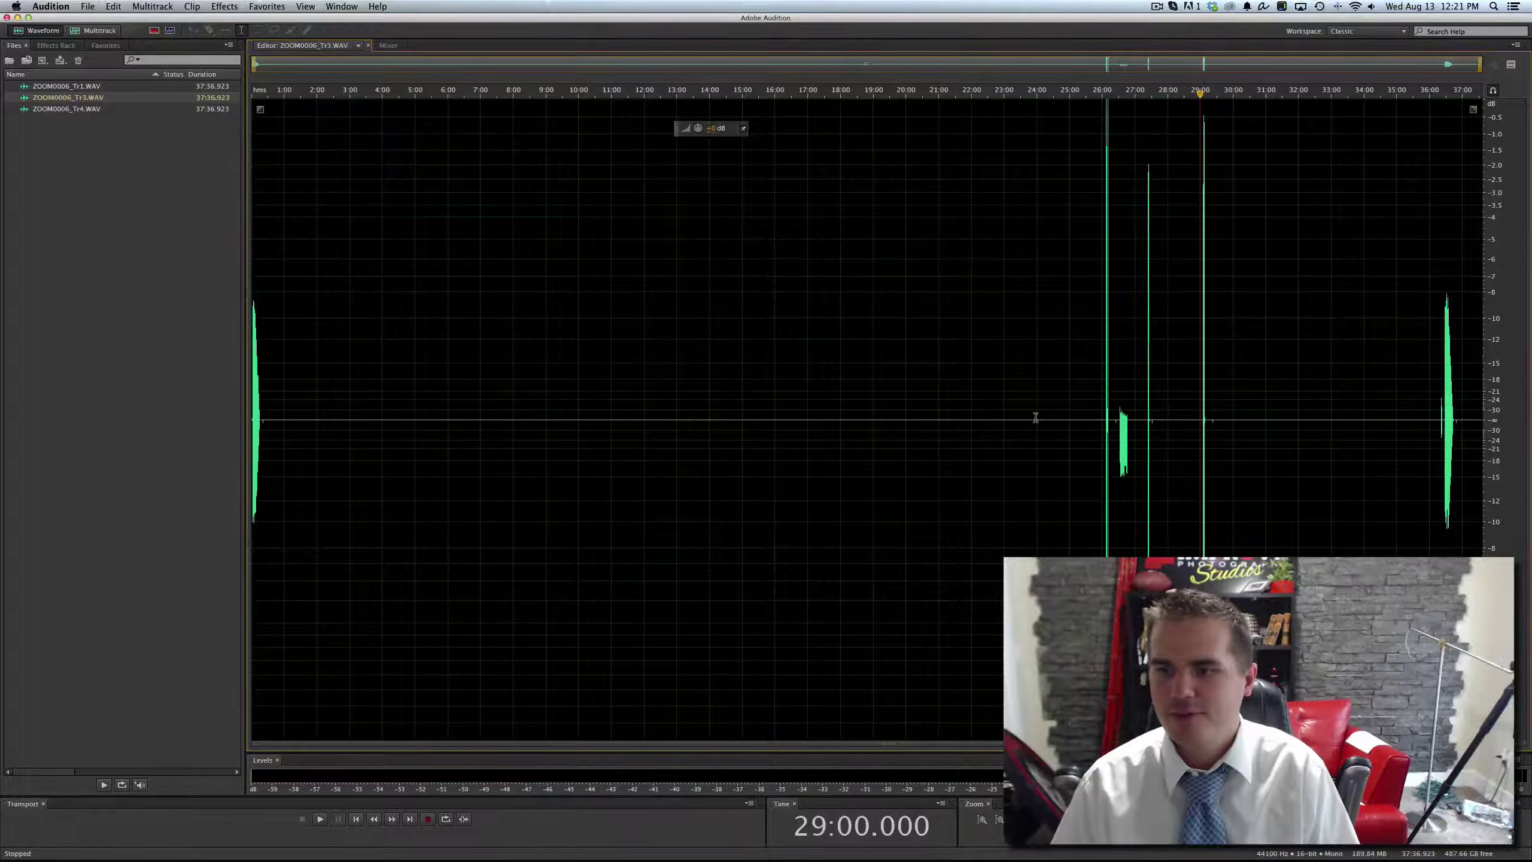
{"action": "left_click_drag", "start_coordinate": [1078, 418], "coordinate": [1248, 417]}
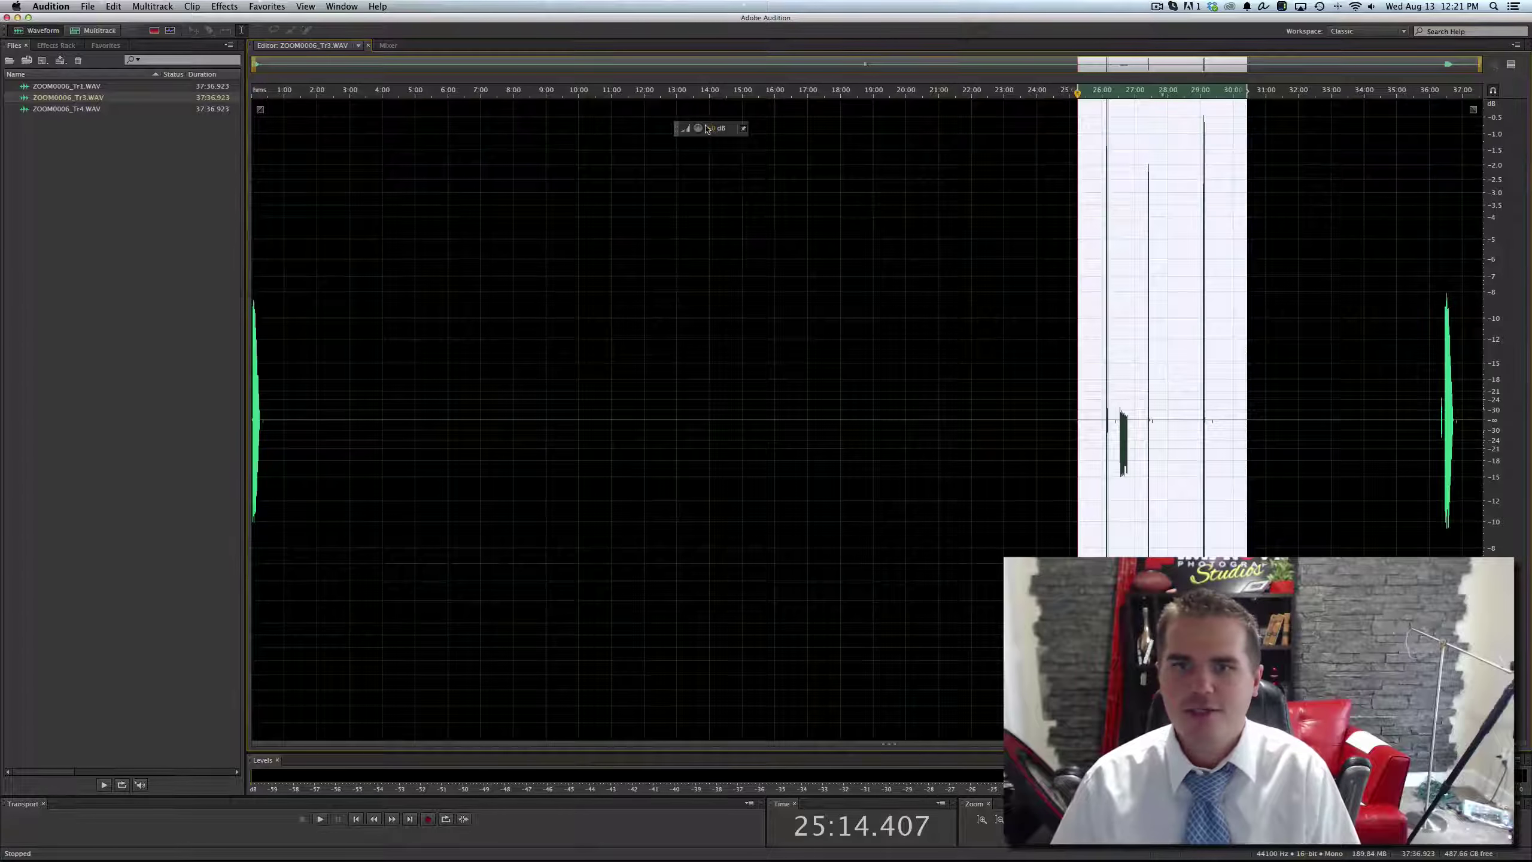
- Turn the 25:14–30:25 selection down to silence, save Tr3, and open ZOOM0006_Tr4.WAV
{"action": "left_click_drag", "start_coordinate": [711, 127], "coordinate": [410, 127]}
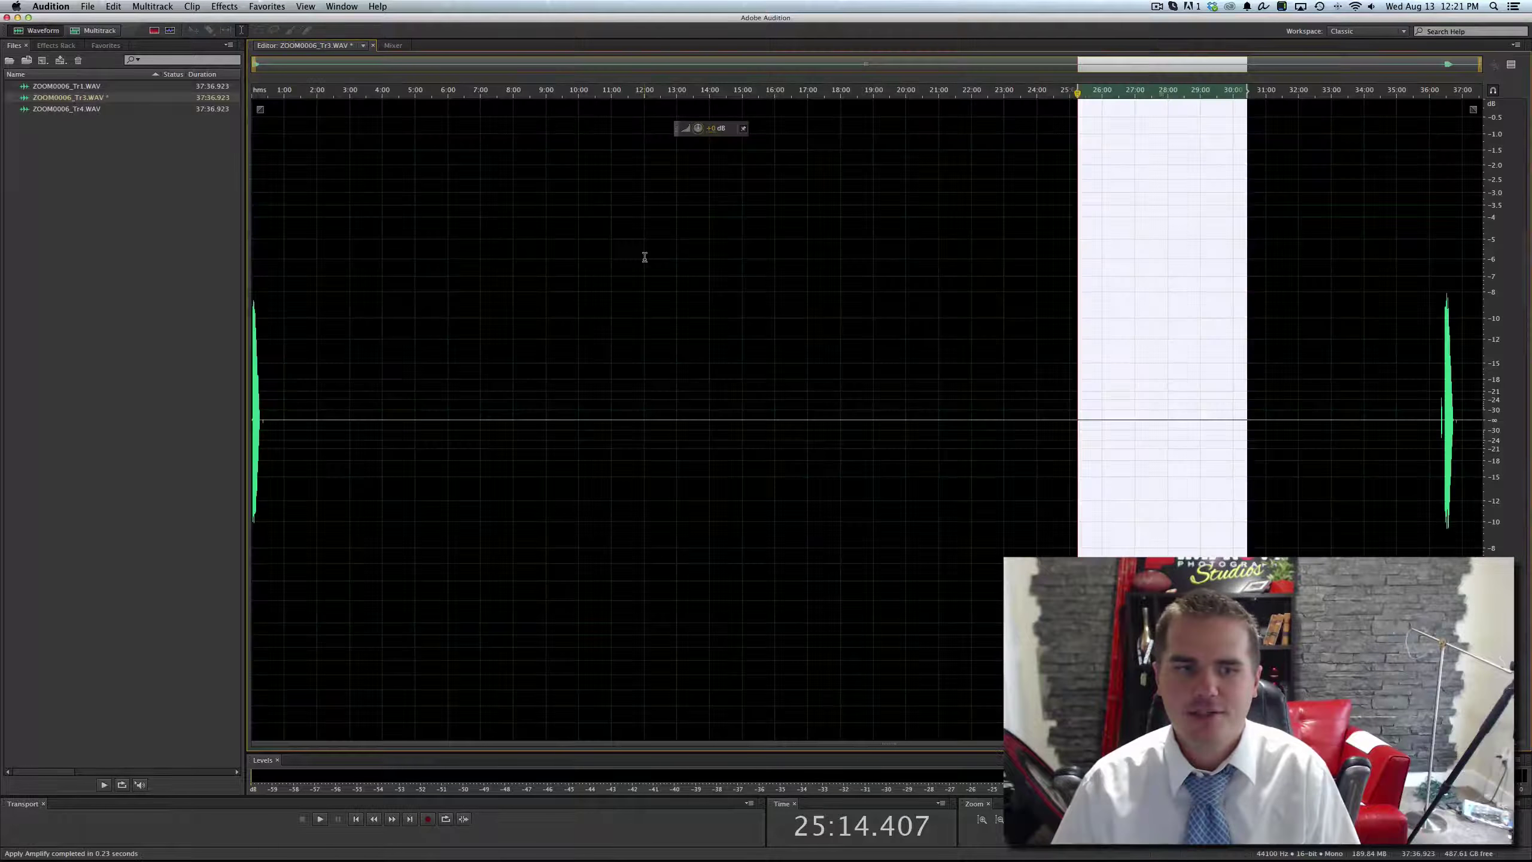
{"action": "left_click", "coordinate": [643, 257]}
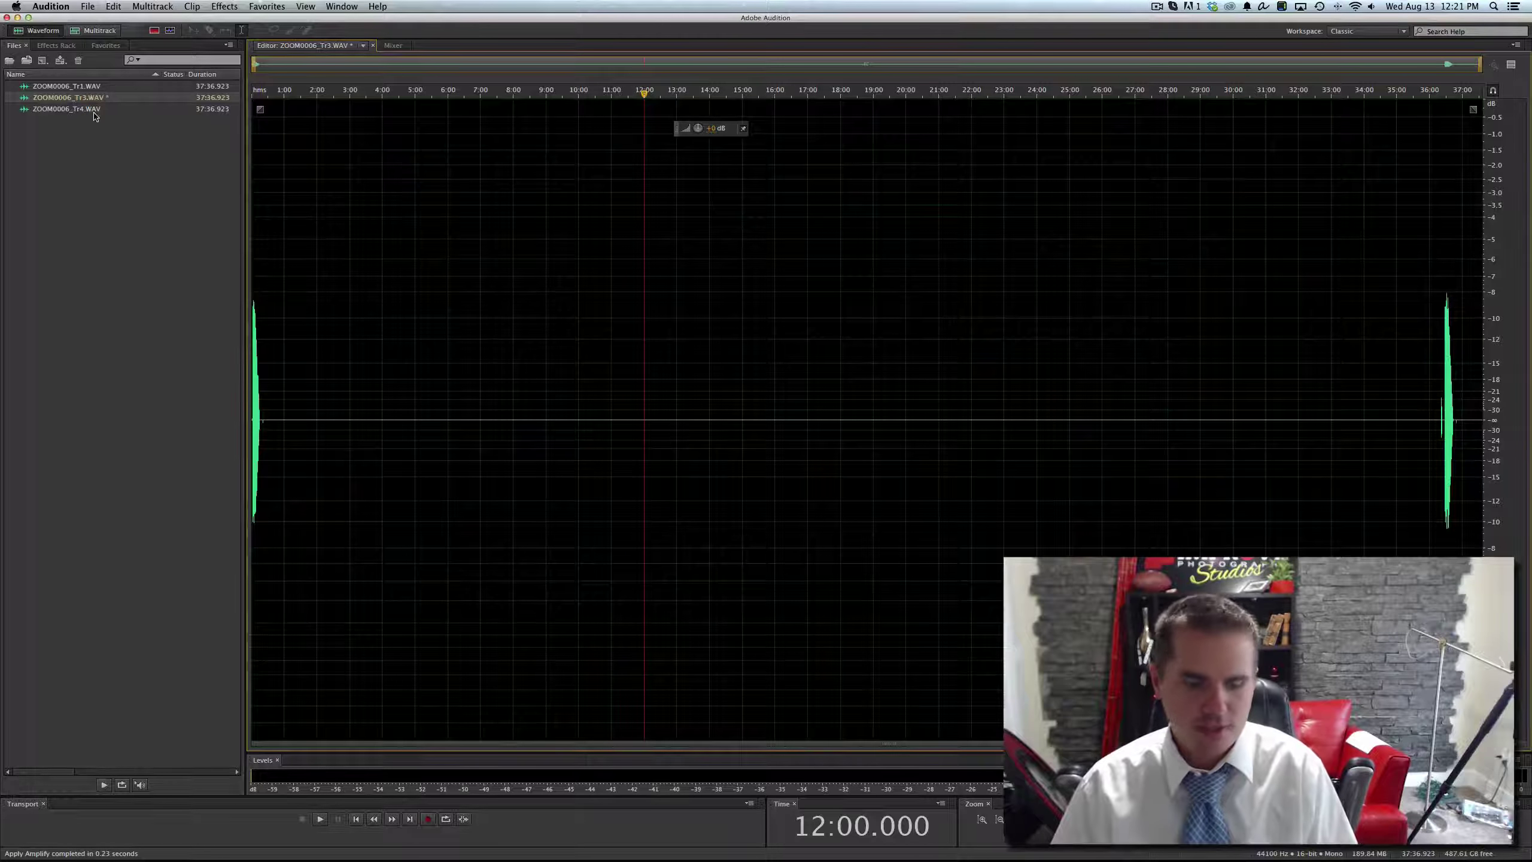
{"action": "key", "text": "super+s"}
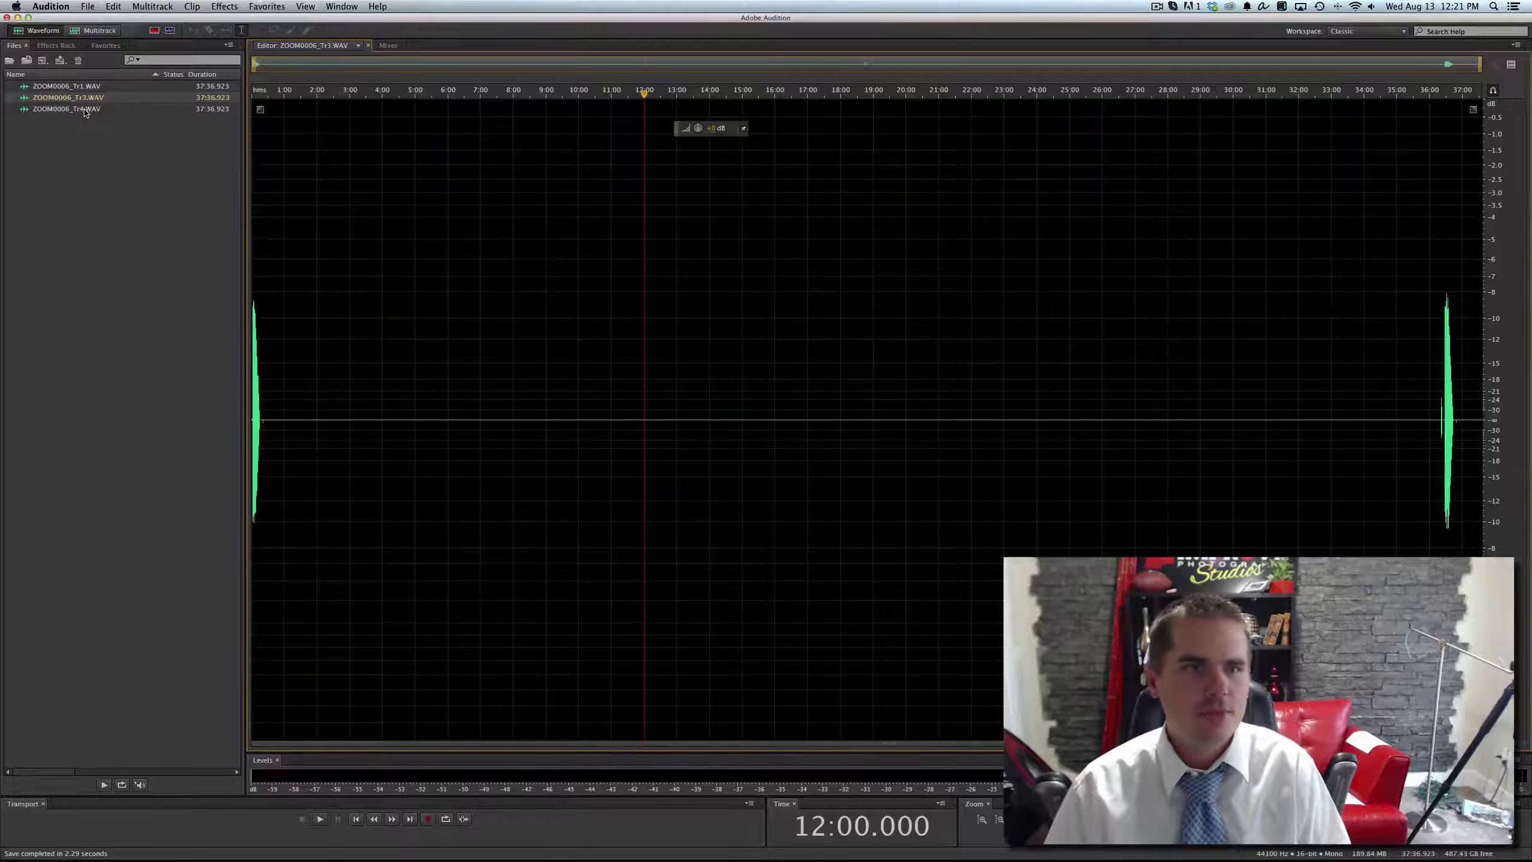
{"action": "double_click", "coordinate": [84, 110]}
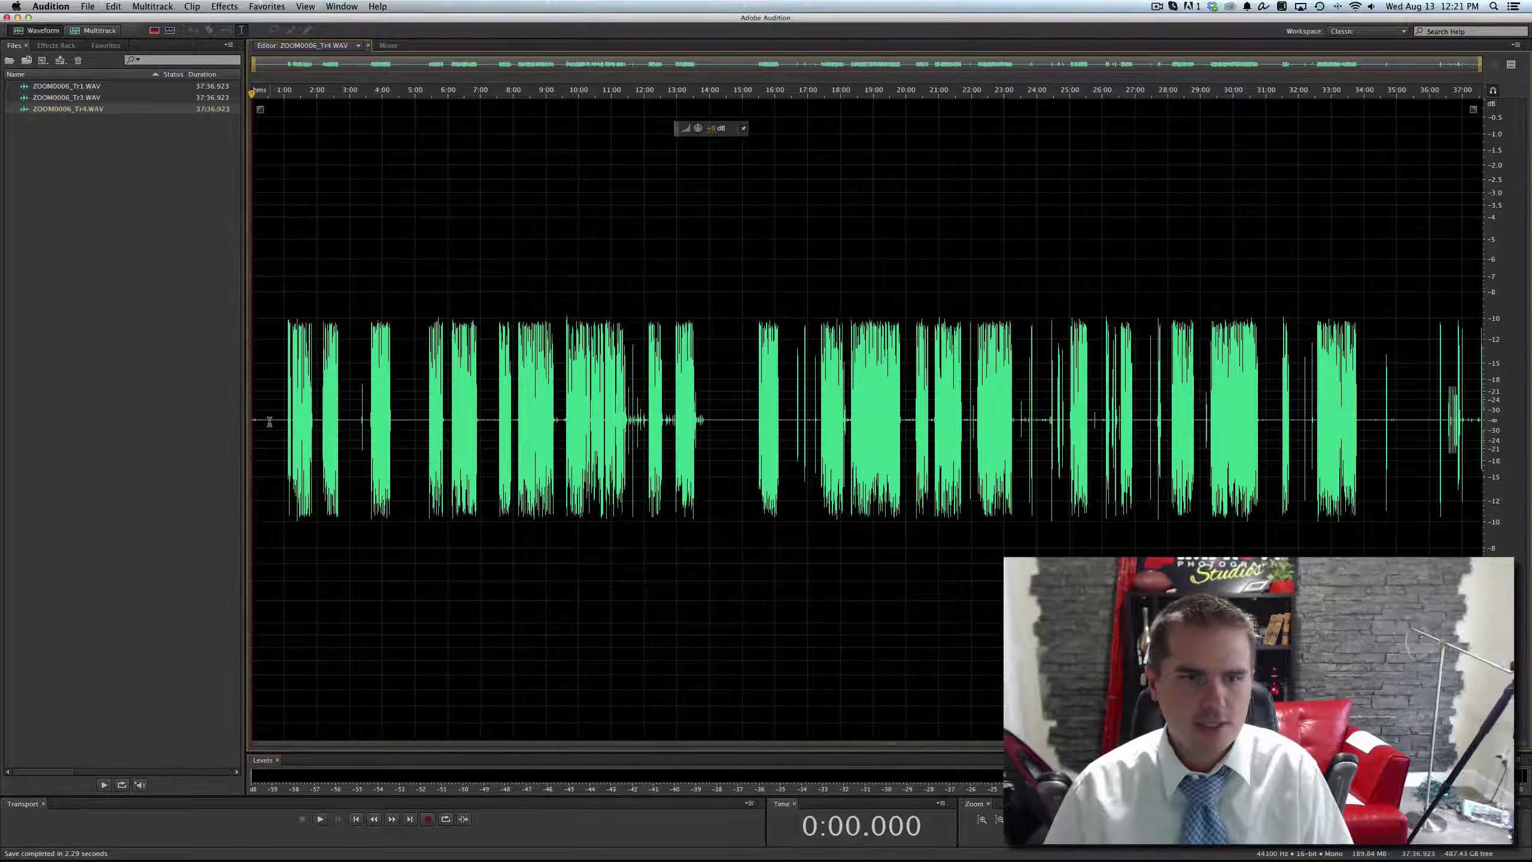
- Play ZOOM0006_Tr4.WAV from the beginning, scrubbing ahead to about 1:15, to review it
{"action": "key", "text": "XF86AudioRaiseVolume"}
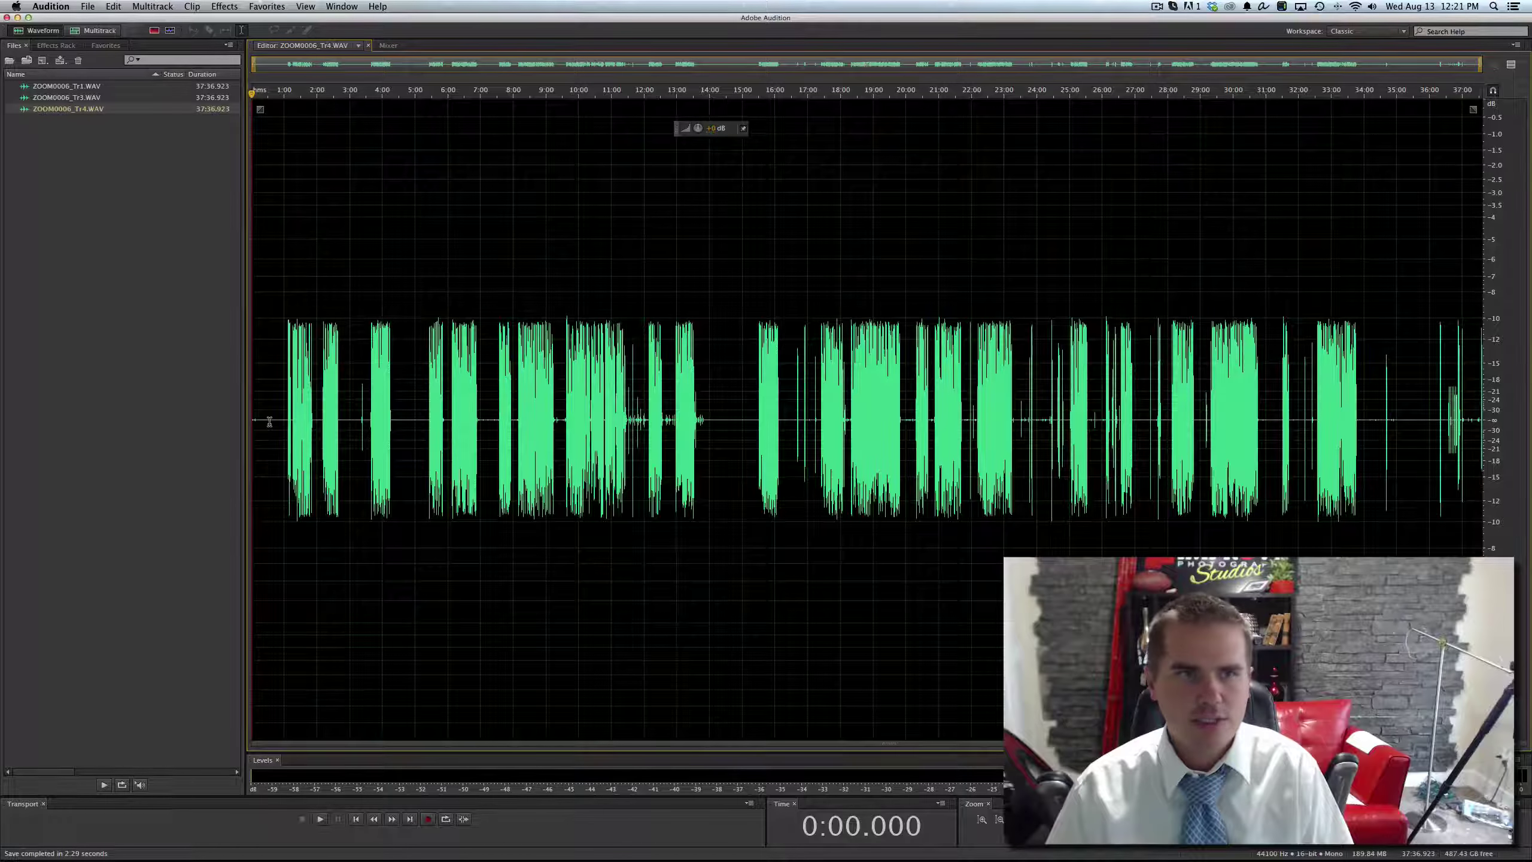
{"action": "key", "text": "space"}
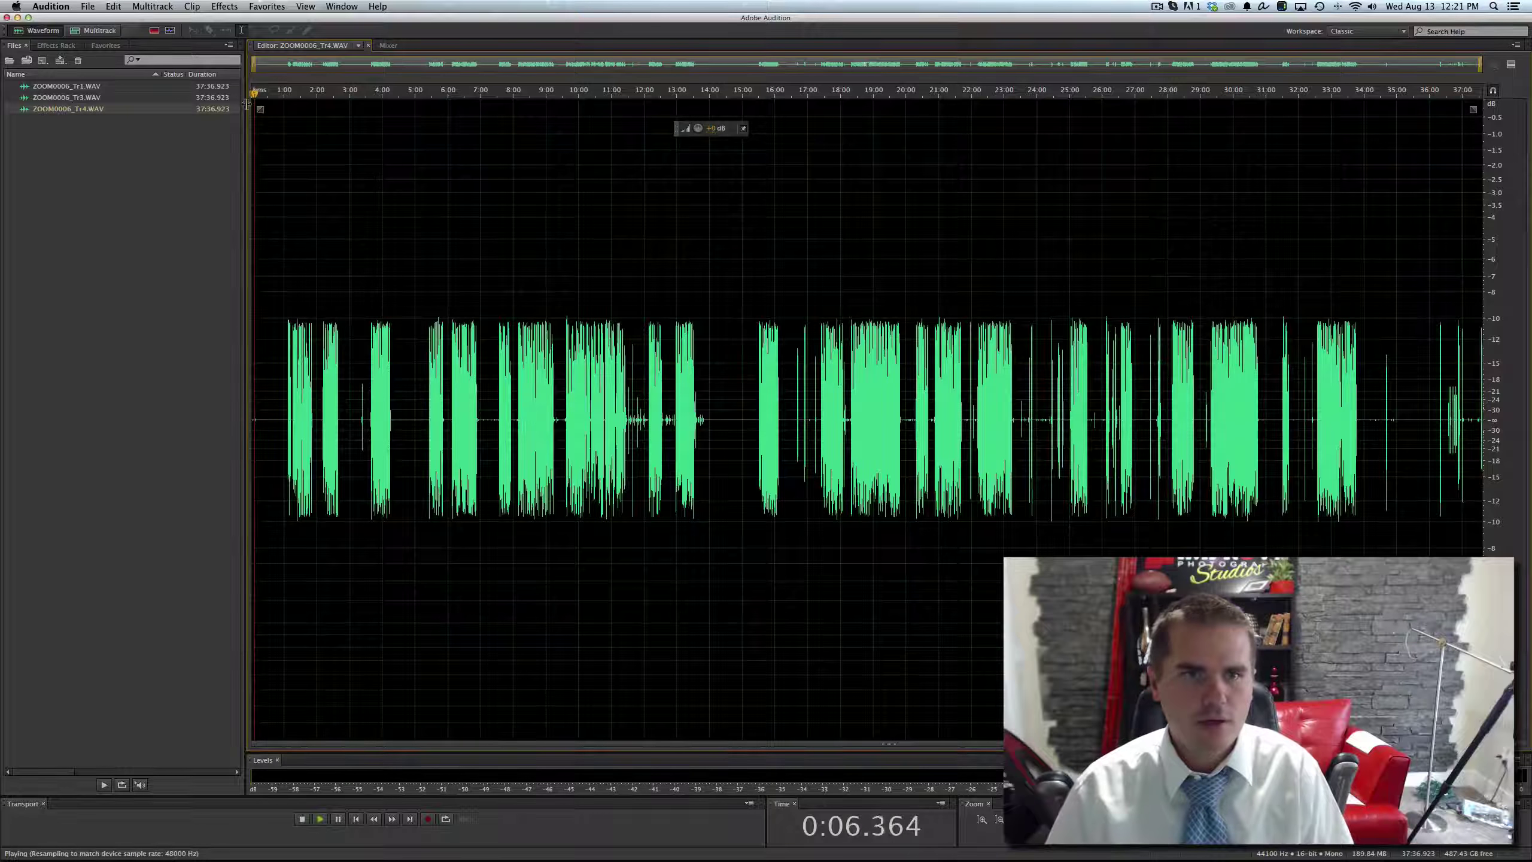
{"action": "left_click_drag", "start_coordinate": [254, 92], "coordinate": [292, 93]}
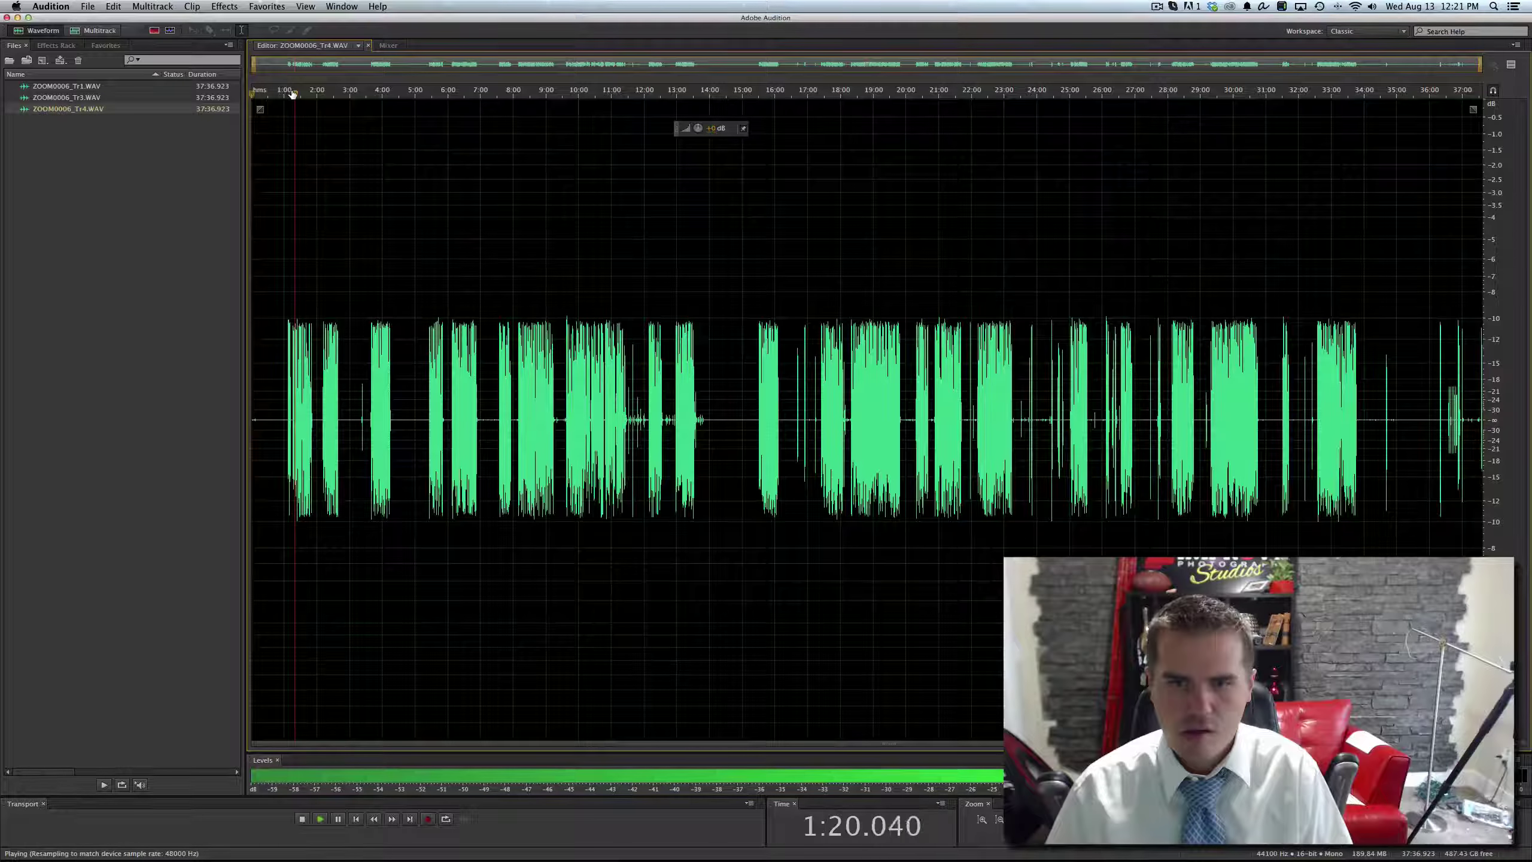
{"action": "key", "text": "space"}
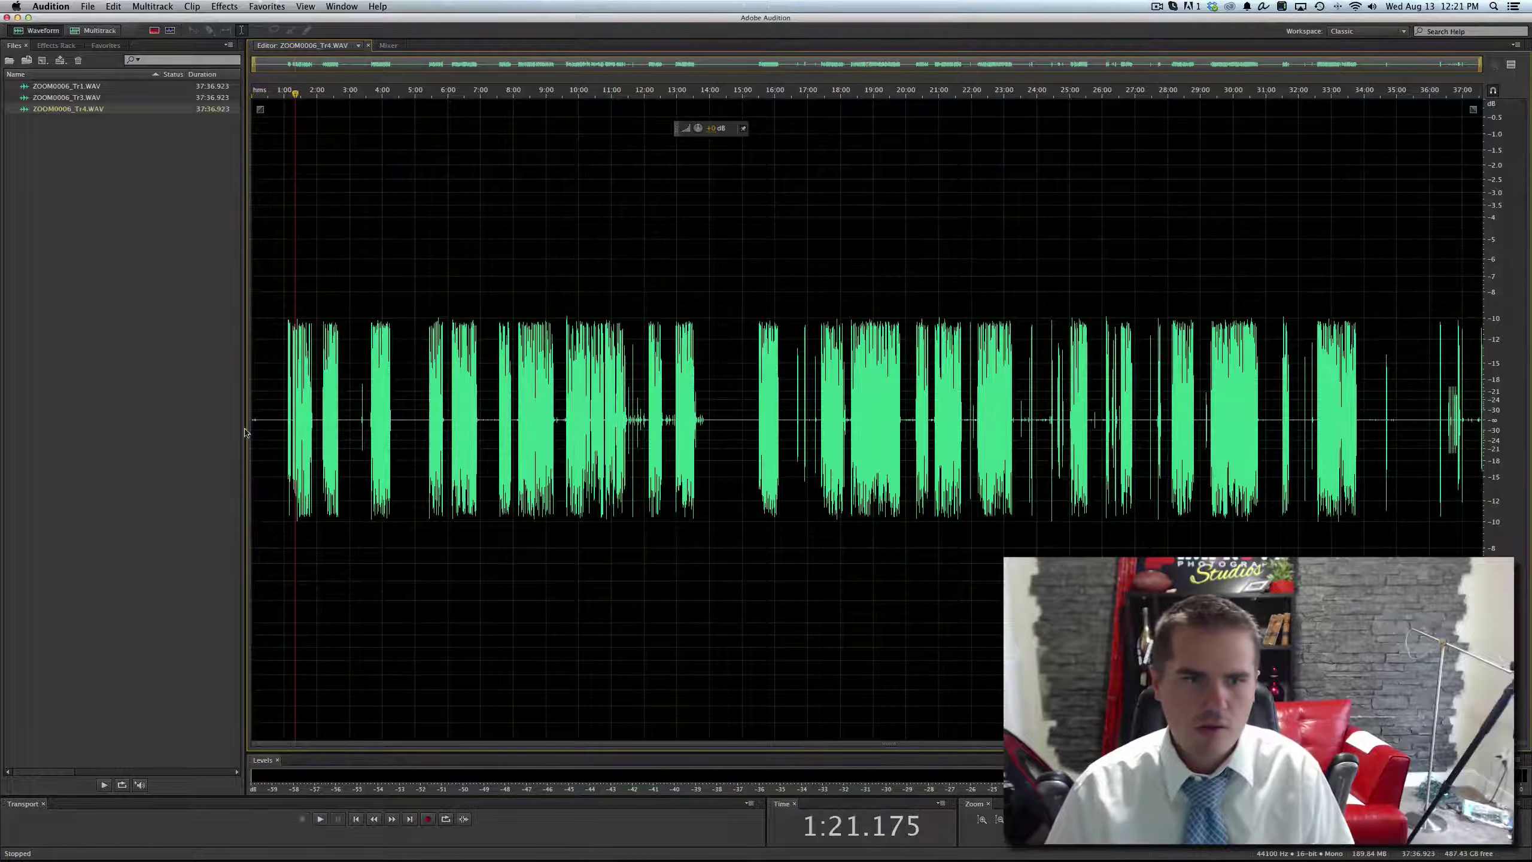
- Silence Tr4's first 25 seconds at -45.3 dB, then select from 1:00 to the end
{"action": "left_click_drag", "start_coordinate": [265, 418], "coordinate": [219, 418]}
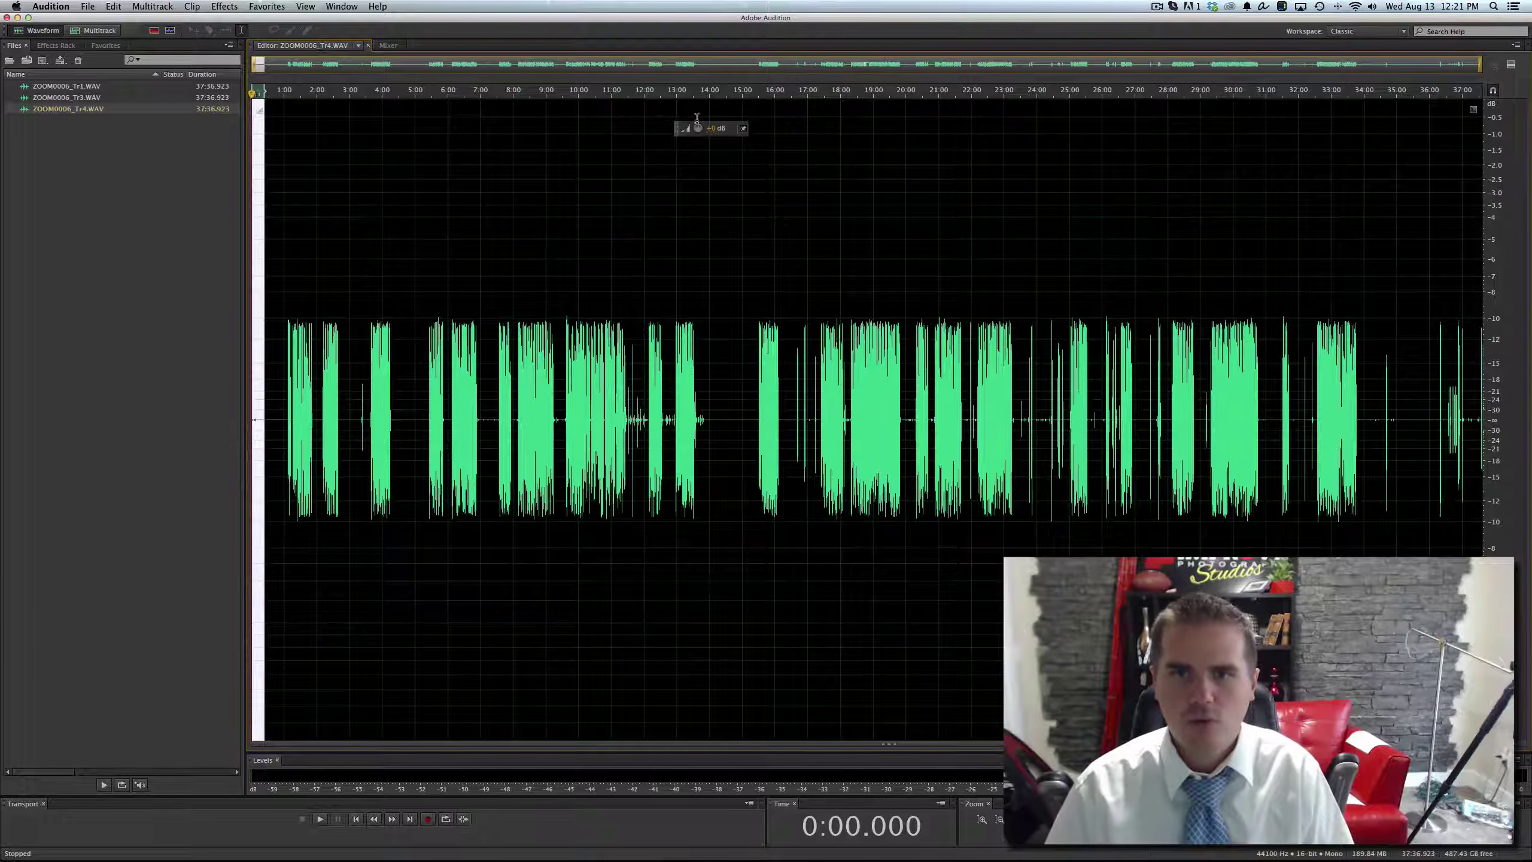
{"action": "left_click_drag", "start_coordinate": [614, 123], "coordinate": [613, 123]}
{"action": "left_click", "coordinate": [594, 258]}
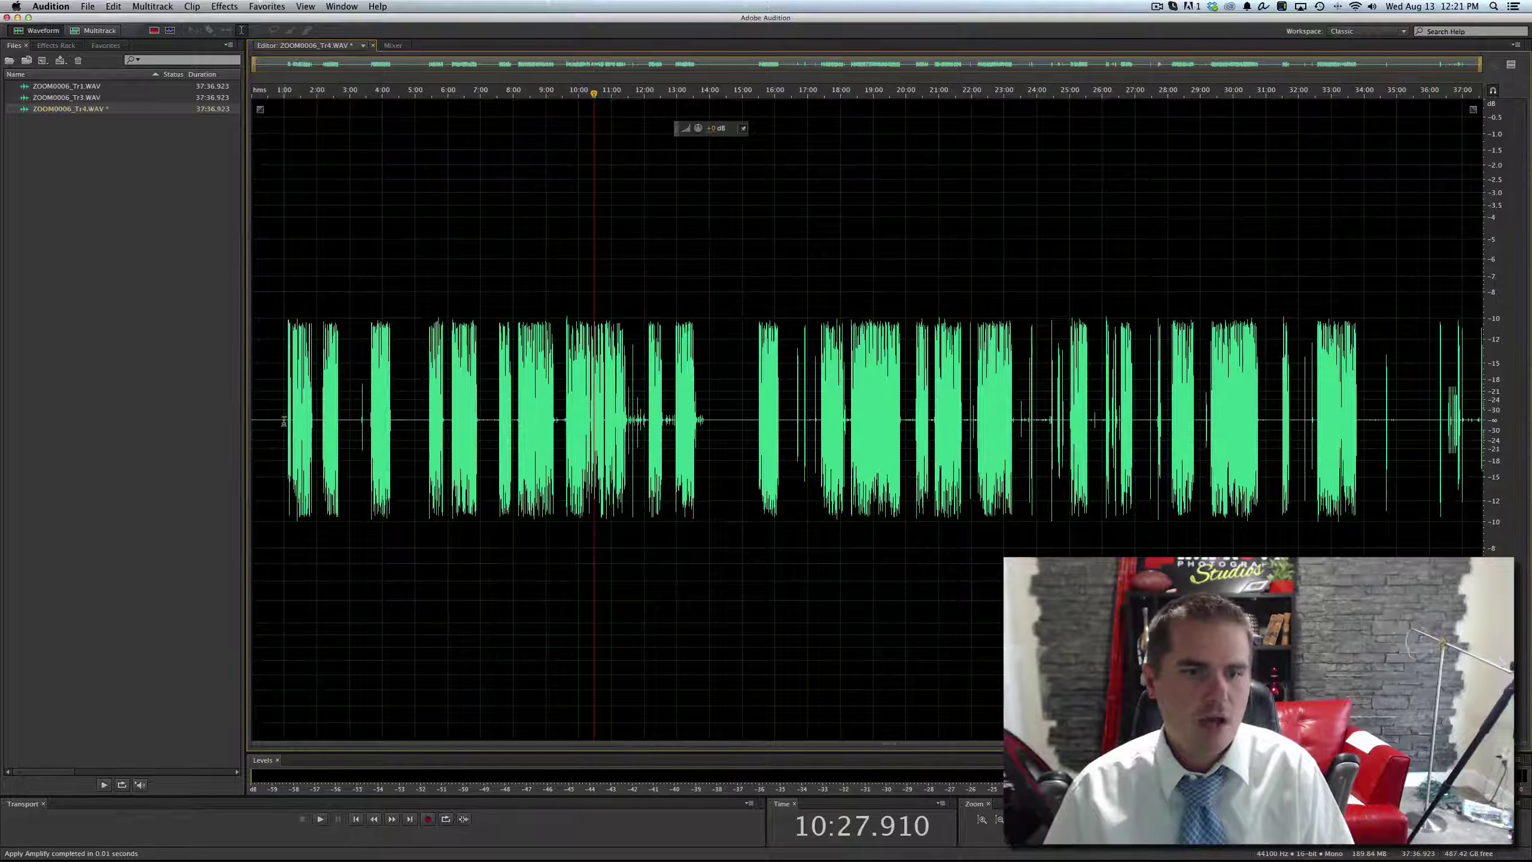
{"action": "left_click_drag", "start_coordinate": [285, 419], "coordinate": [1508, 443]}
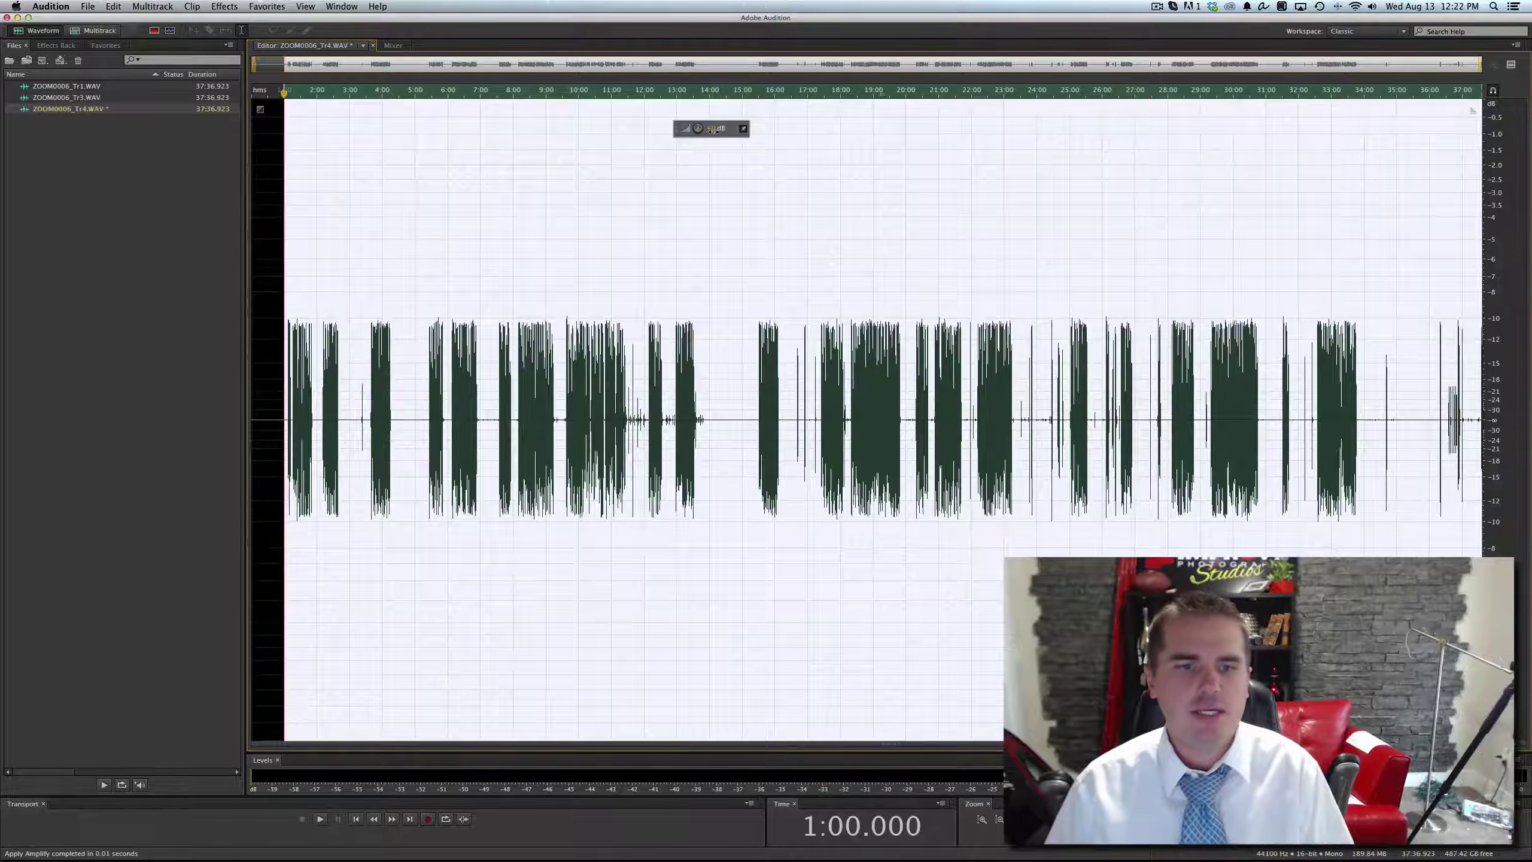
- Boost the 1:00-to-end selection with the gain knob and play from 1:00 to check it
{"action": "left_click_drag", "start_coordinate": [713, 134], "coordinate": [723, 128]}
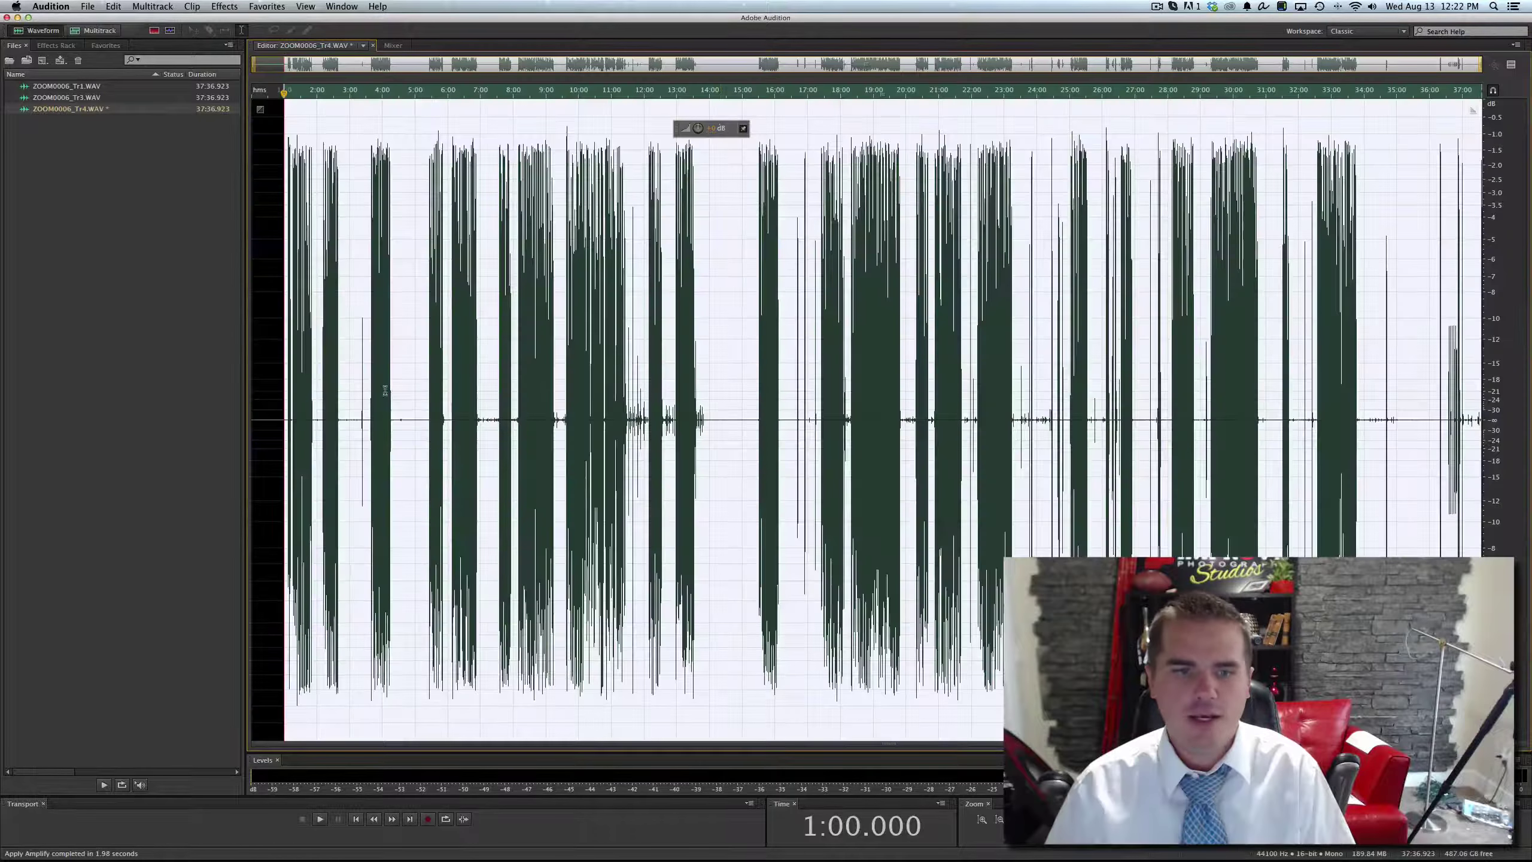
{"action": "left_click", "coordinate": [396, 396]}
{"action": "left_click", "coordinate": [285, 421]}
{"action": "key", "text": "space"}
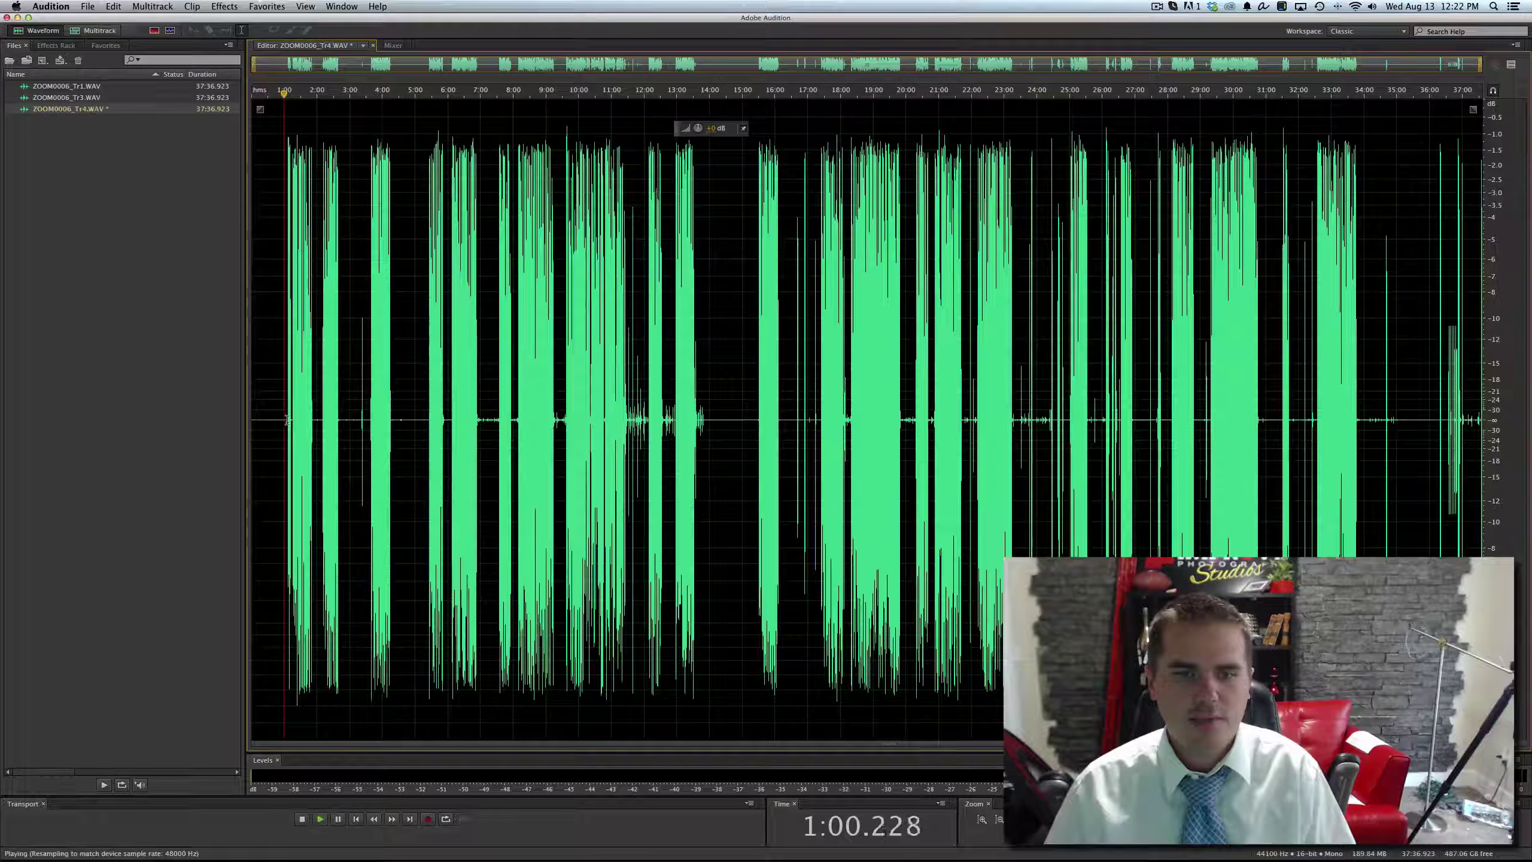
- Zoom in around 11:24 and play through to about 11:38 to locate the noise
{"action": "left_click", "coordinate": [301, 96]}
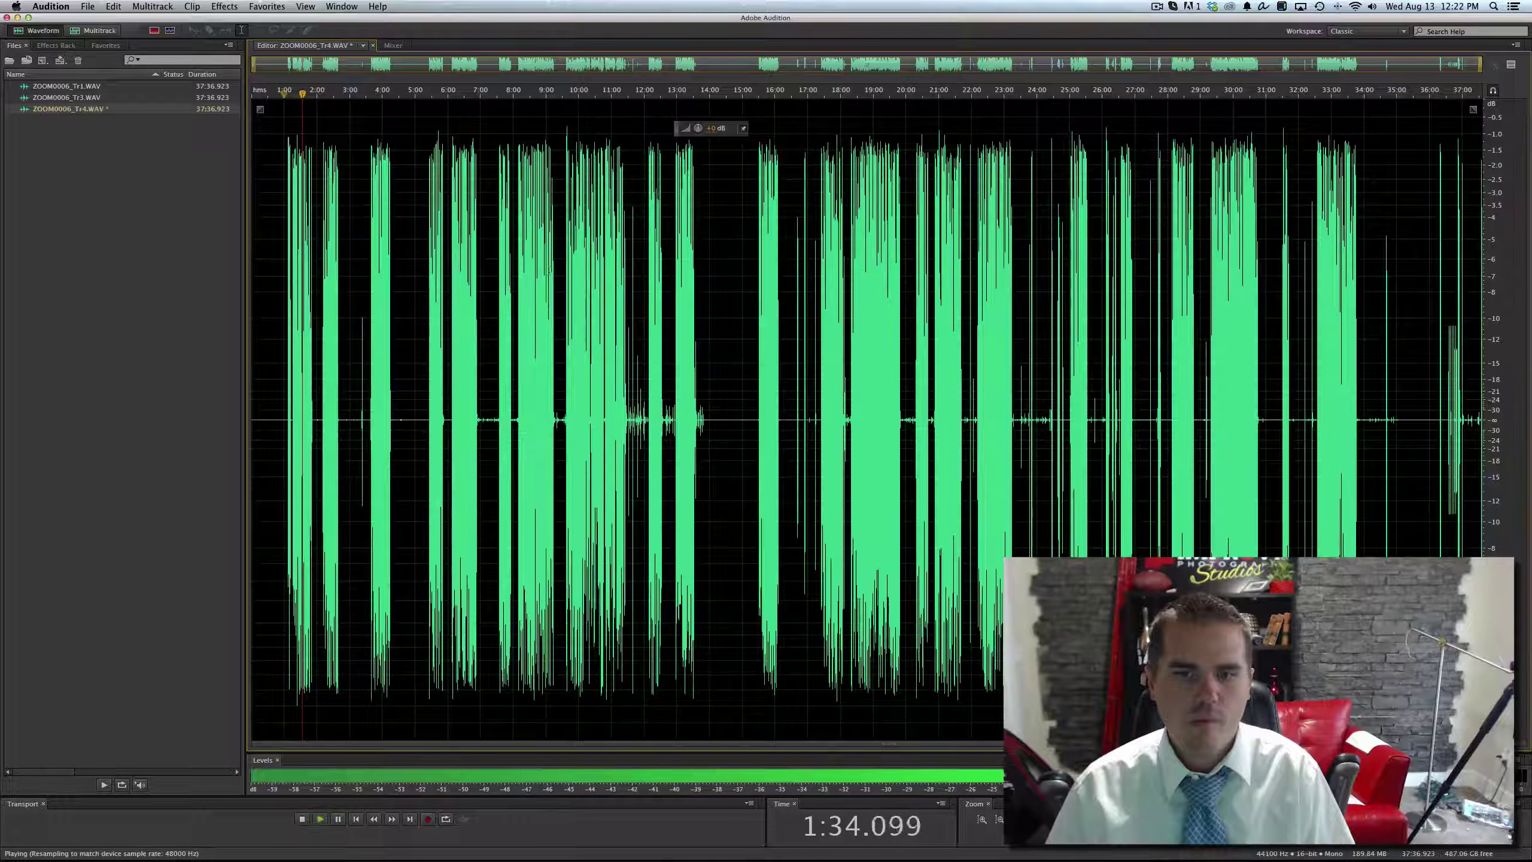
{"action": "key", "text": "space"}
{"action": "left_click", "coordinate": [625, 91]}
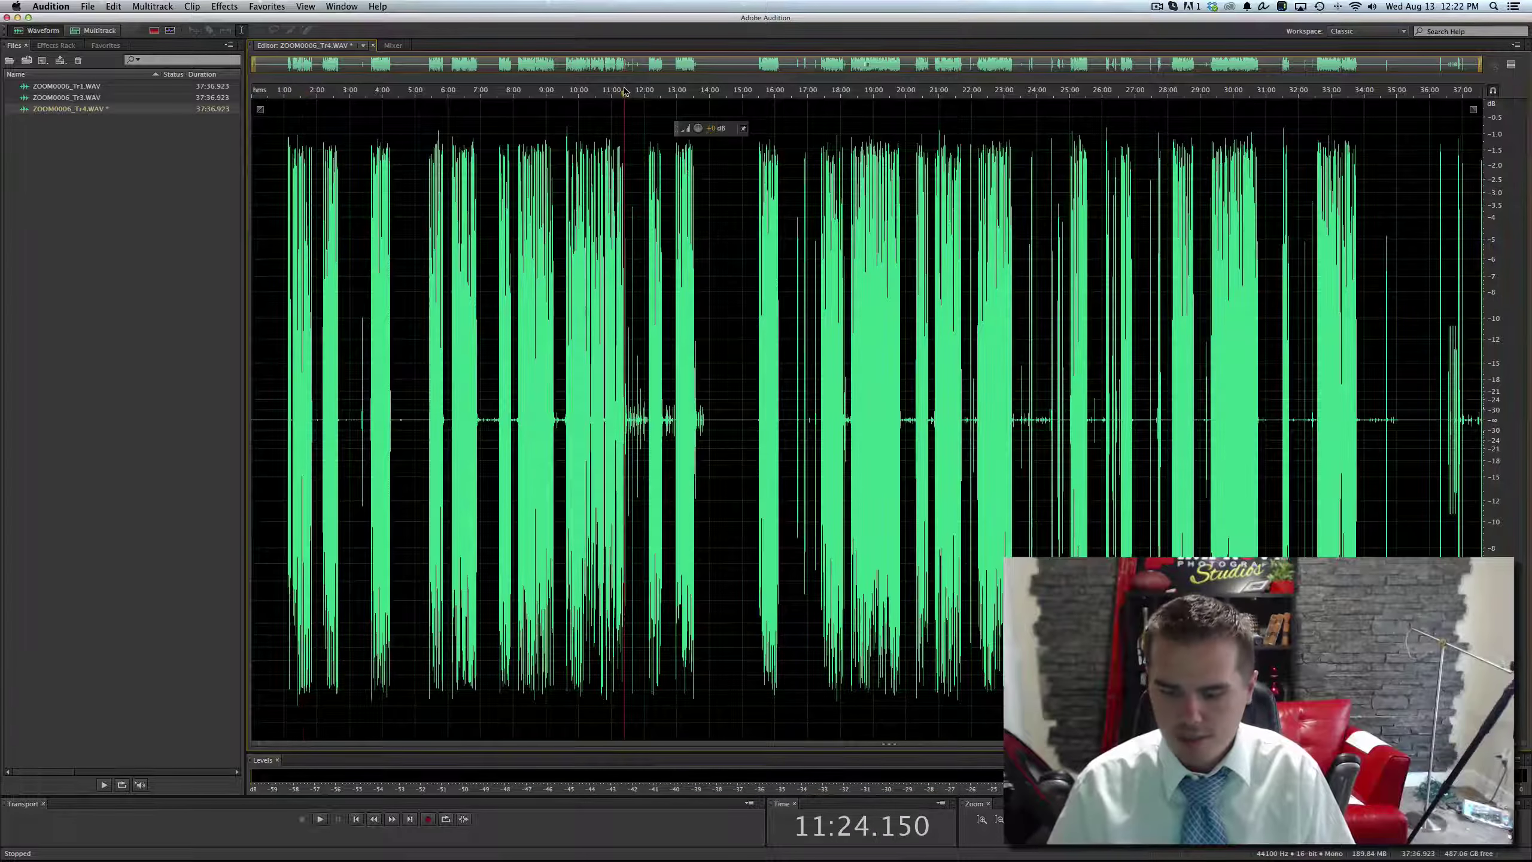
{"action": "key", "text": "equal"}
{"action": "key", "text": "equal"}
{"action": "key", "text": "equal"}
{"action": "key", "text": "equal"}
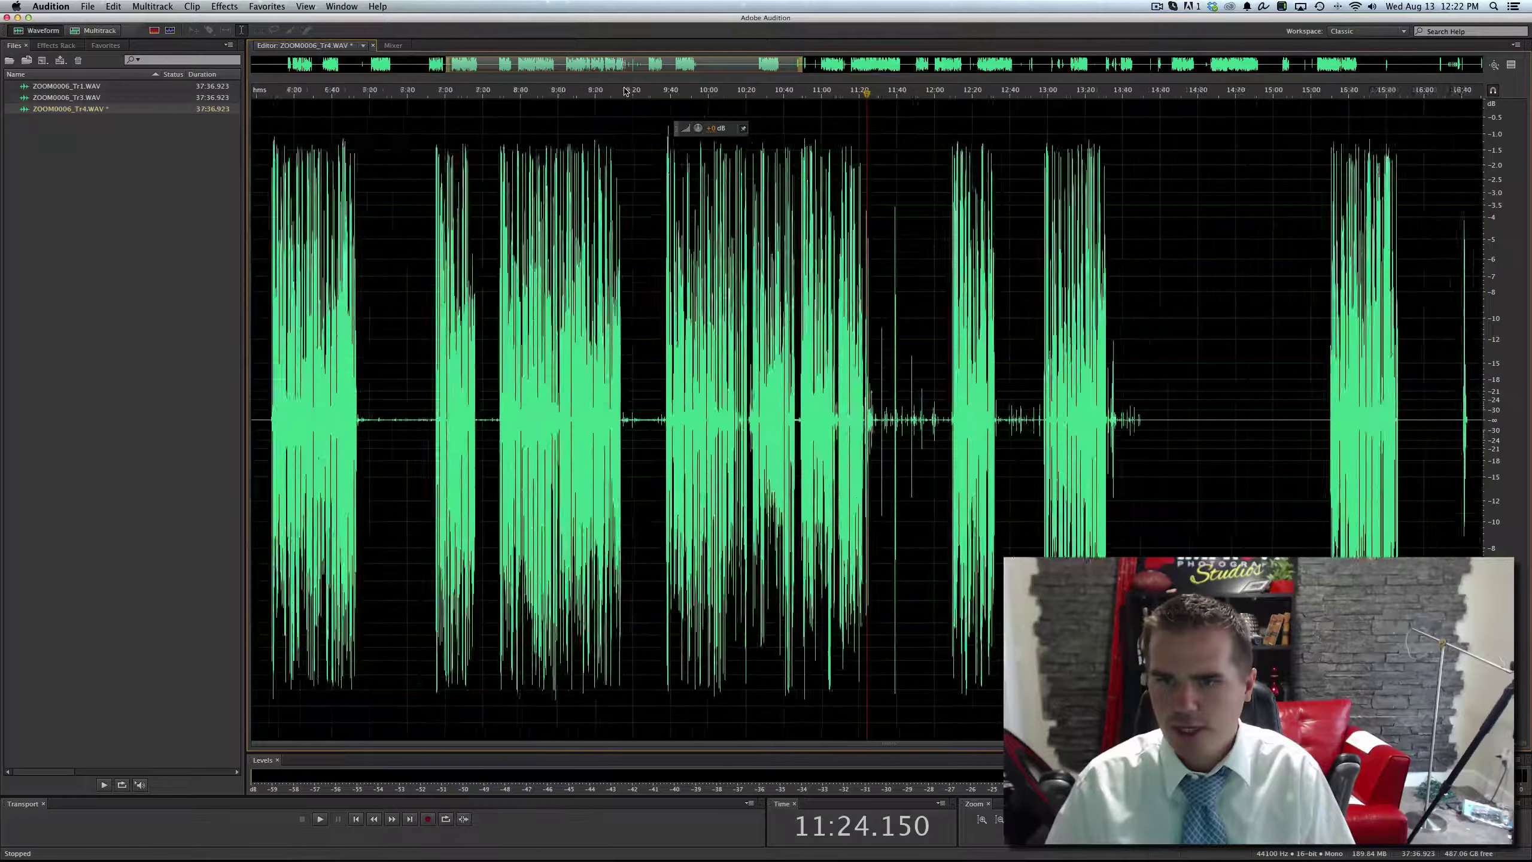
{"action": "key", "text": "equal"}
{"action": "key", "text": "equal"}
{"action": "key", "text": "equal"}
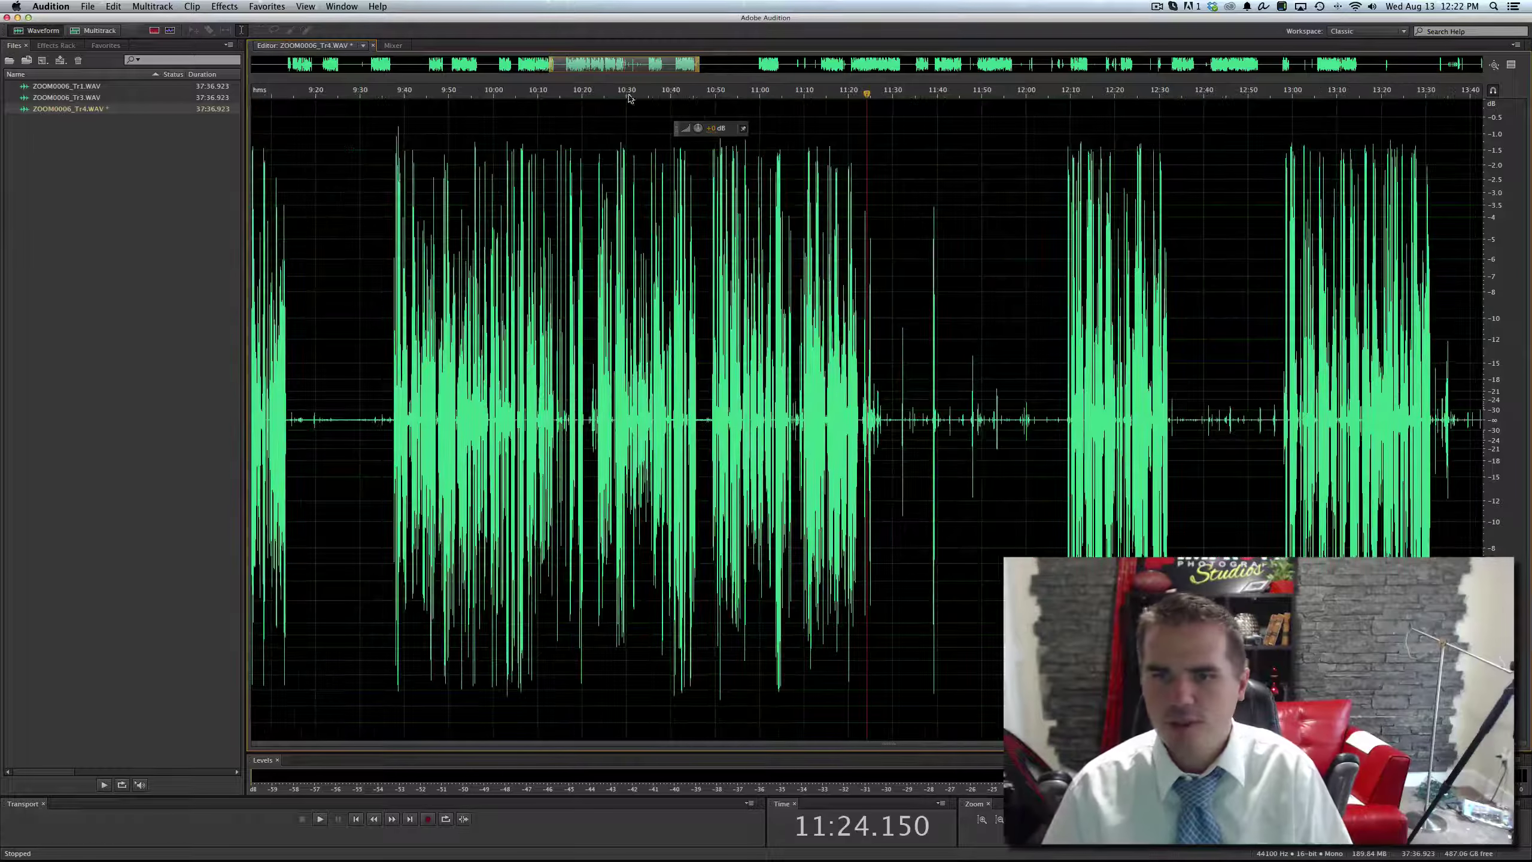
{"action": "key", "text": "space"}
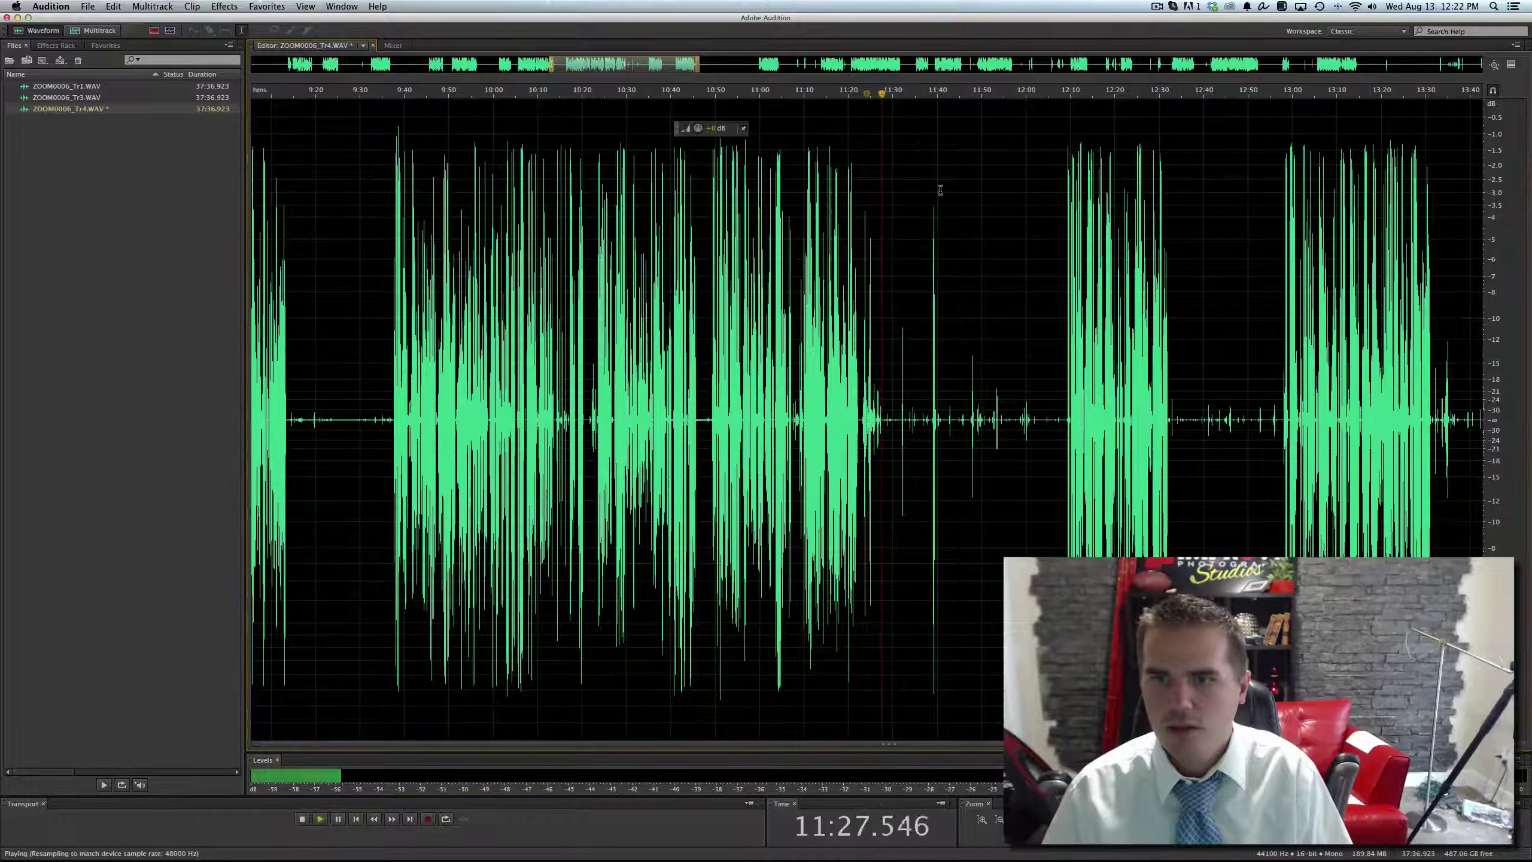
{"action": "left_click", "coordinate": [931, 94]}
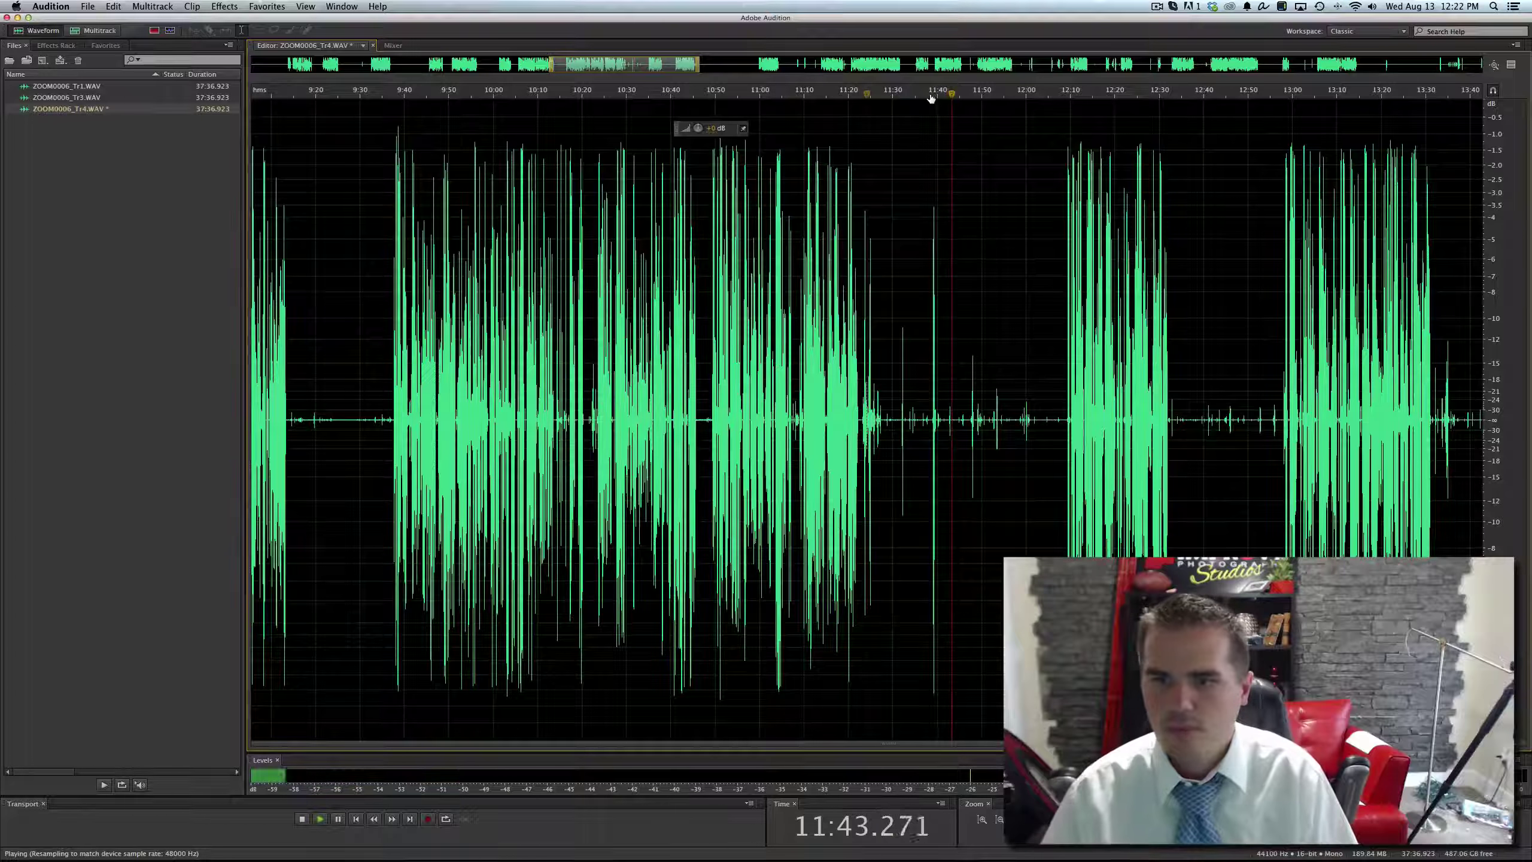
{"action": "key", "text": "space"}
- Silence the noise at 11:22–11:38, 11:40–12:07 and 12:32–12:50
{"action": "left_click_drag", "start_coordinate": [860, 418], "coordinate": [933, 400]}
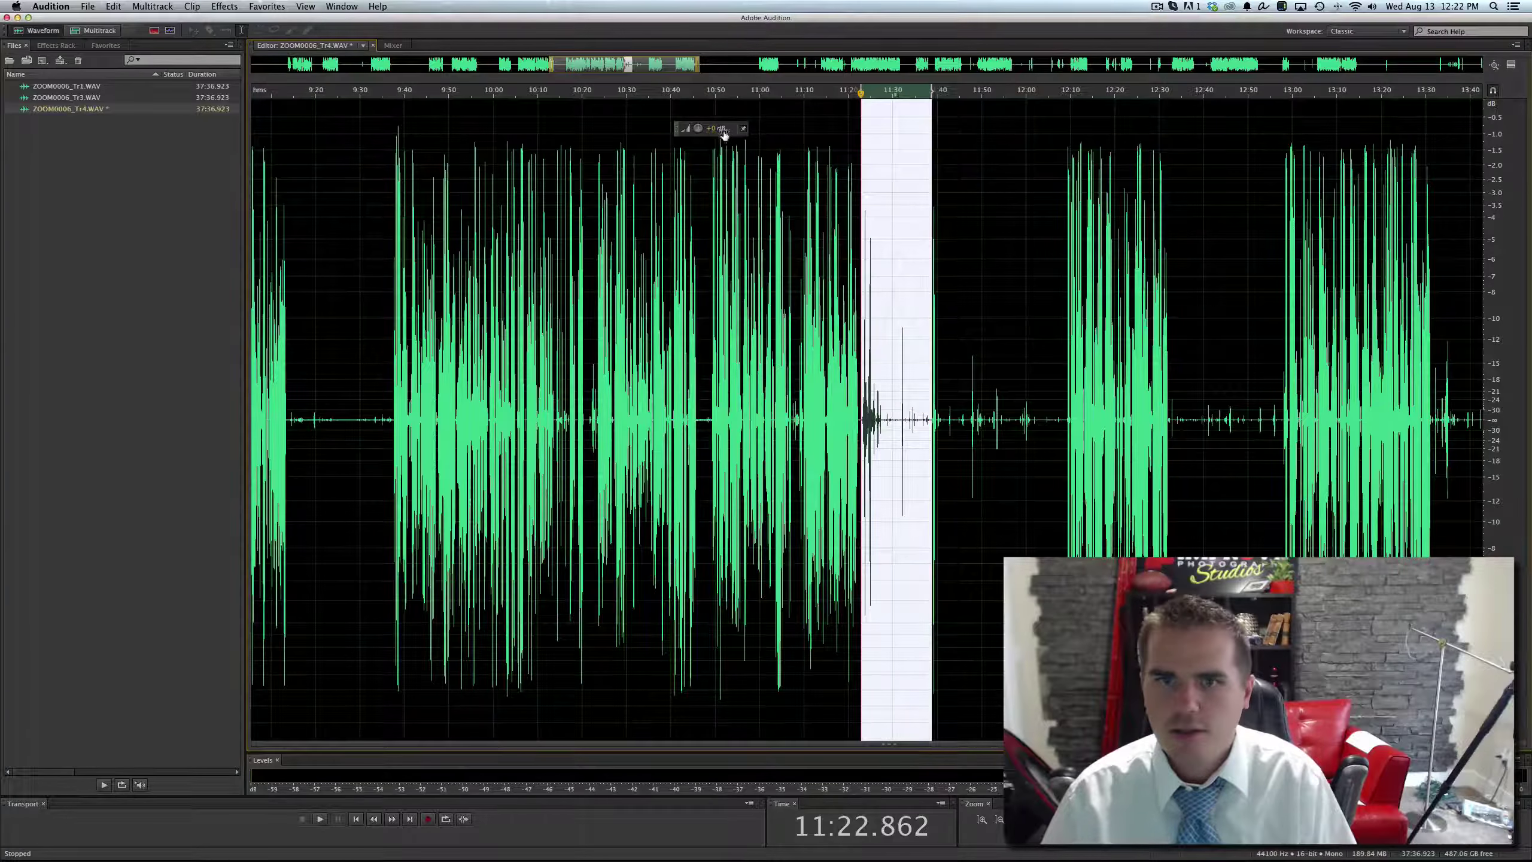
{"action": "left_click_drag", "start_coordinate": [723, 134], "coordinate": [1065, 407]}
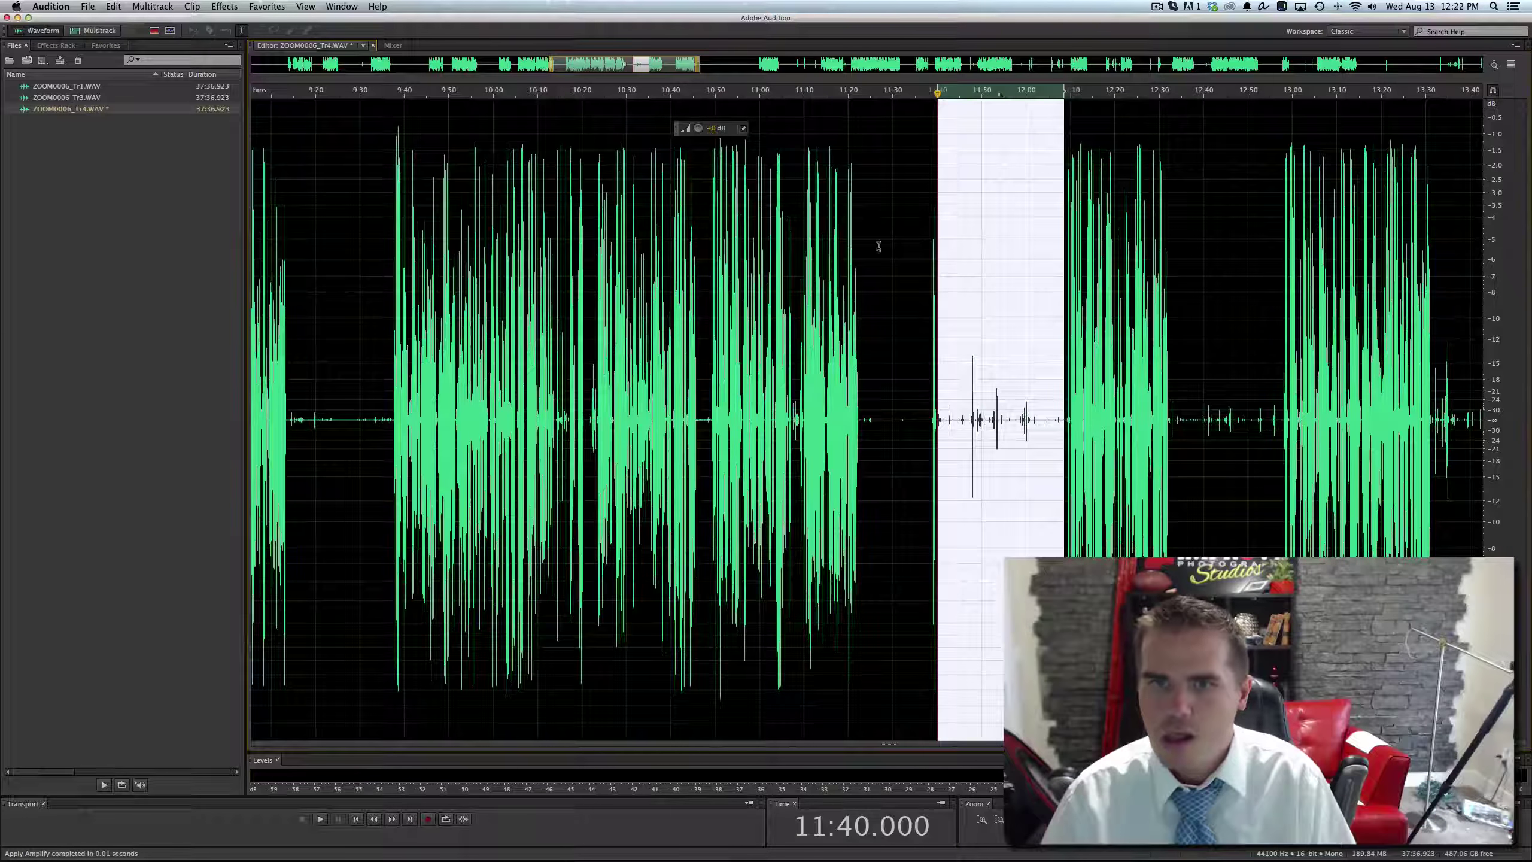
{"action": "left_click_drag", "start_coordinate": [712, 134], "coordinate": [1322, 499]}
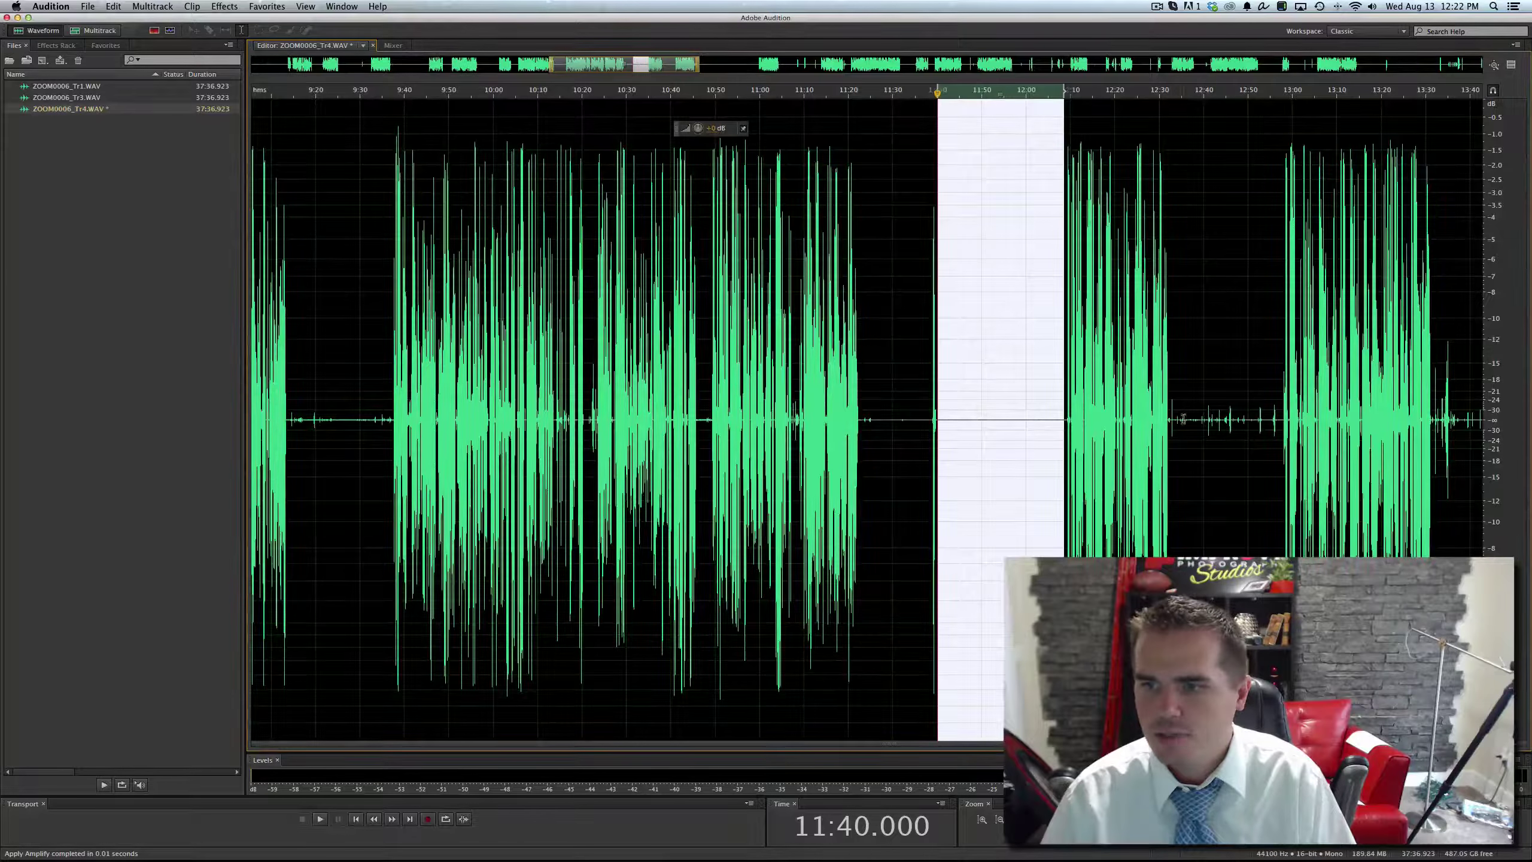
{"action": "left_click_drag", "start_coordinate": [1170, 428], "coordinate": [1281, 422]}
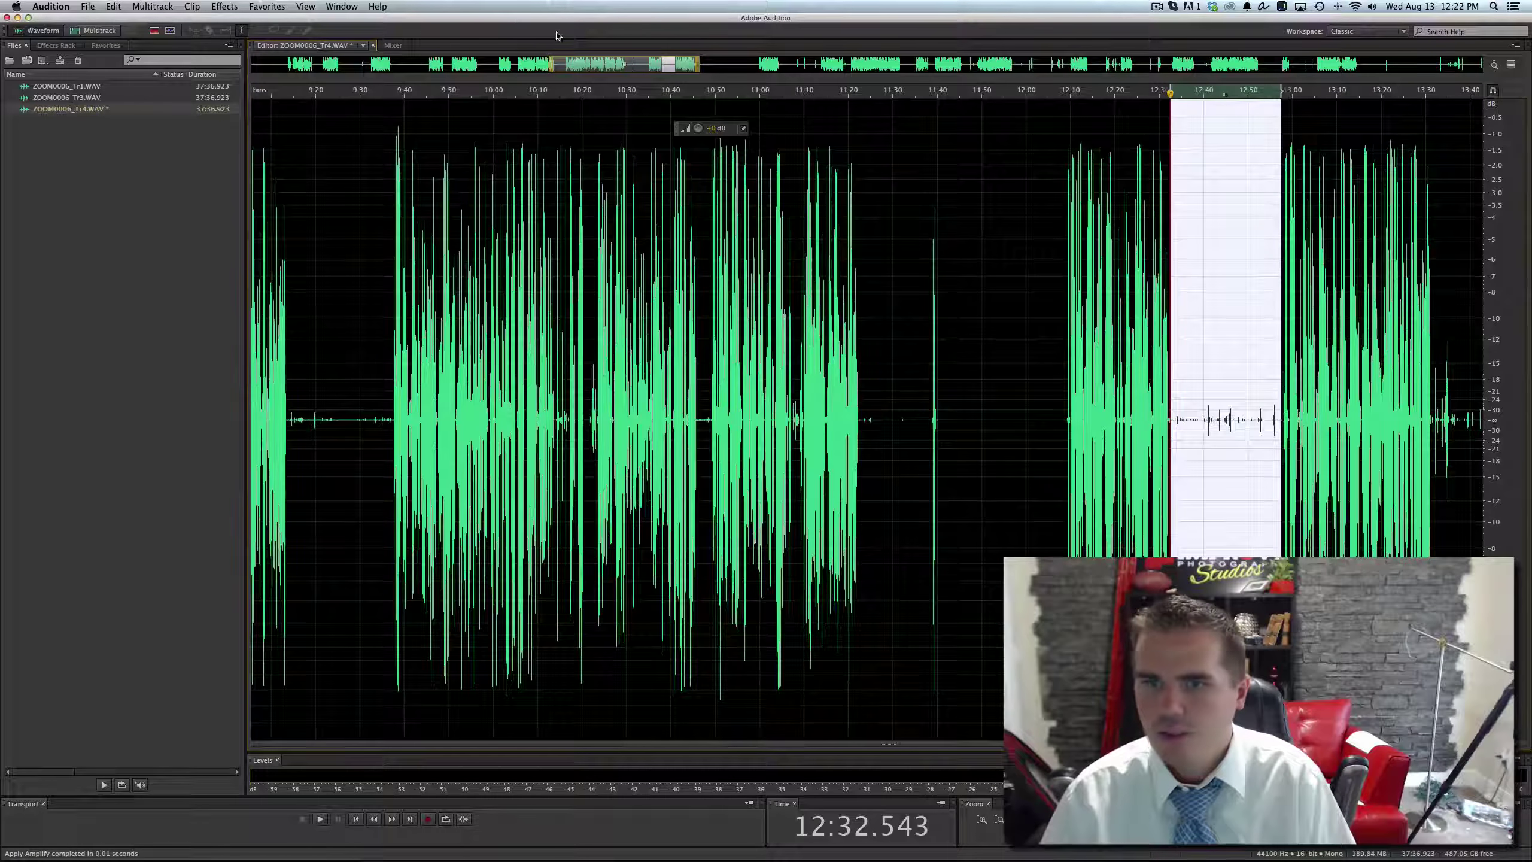
{"action": "left_click_drag", "start_coordinate": [708, 130], "coordinate": [712, 242]}
{"action": "left_click", "coordinate": [897, 380]}
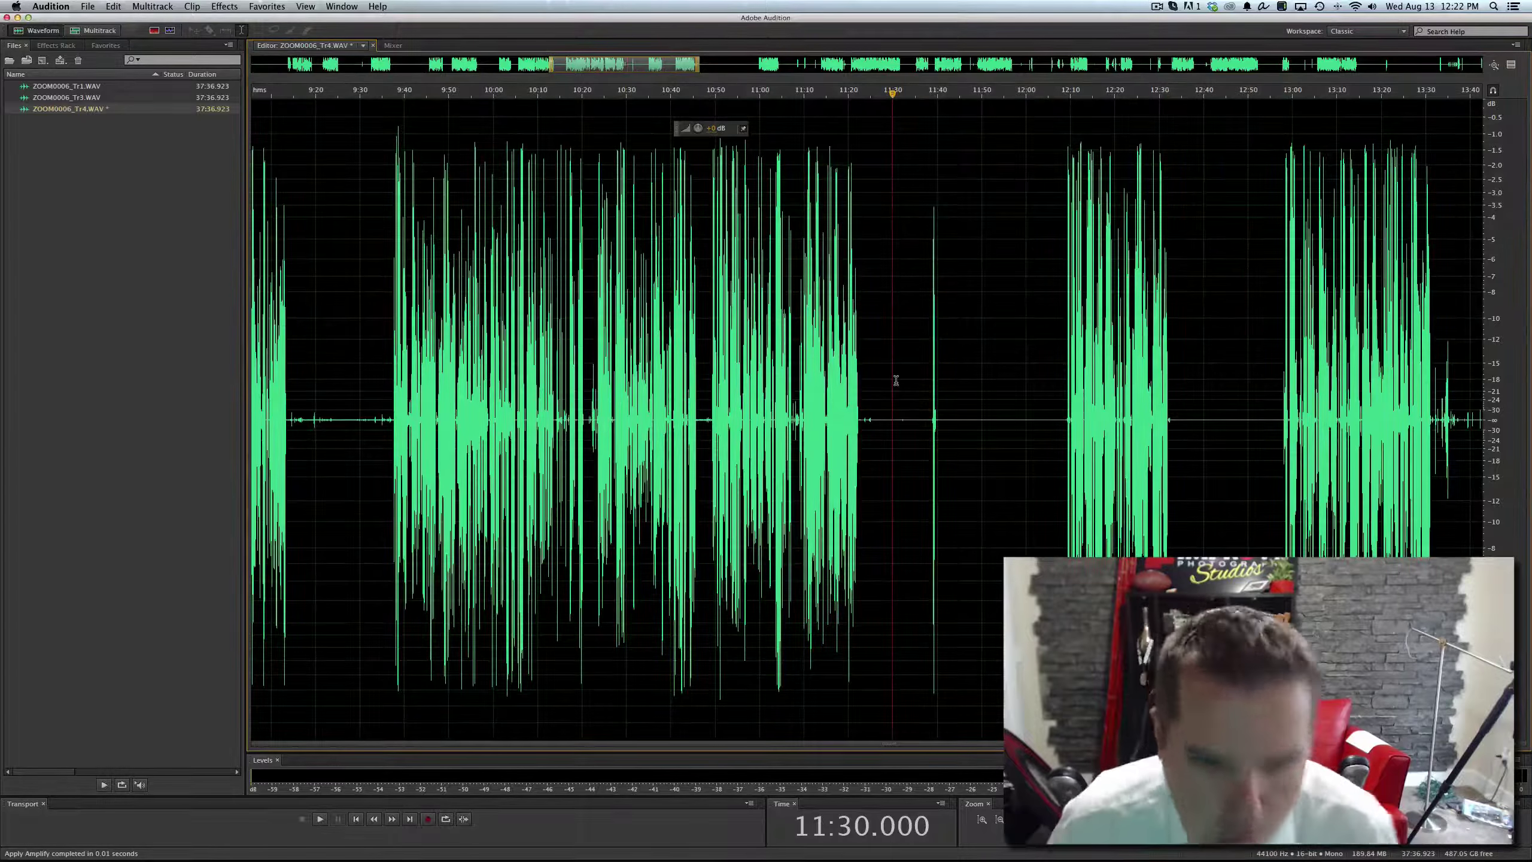
- Apply Amplify to the 13:40–13:55 stretch and play from about 16:40 to check it
{"action": "scroll", "coordinate": [897, 380], "scroll_direction": "down", "scroll_amount": 6}
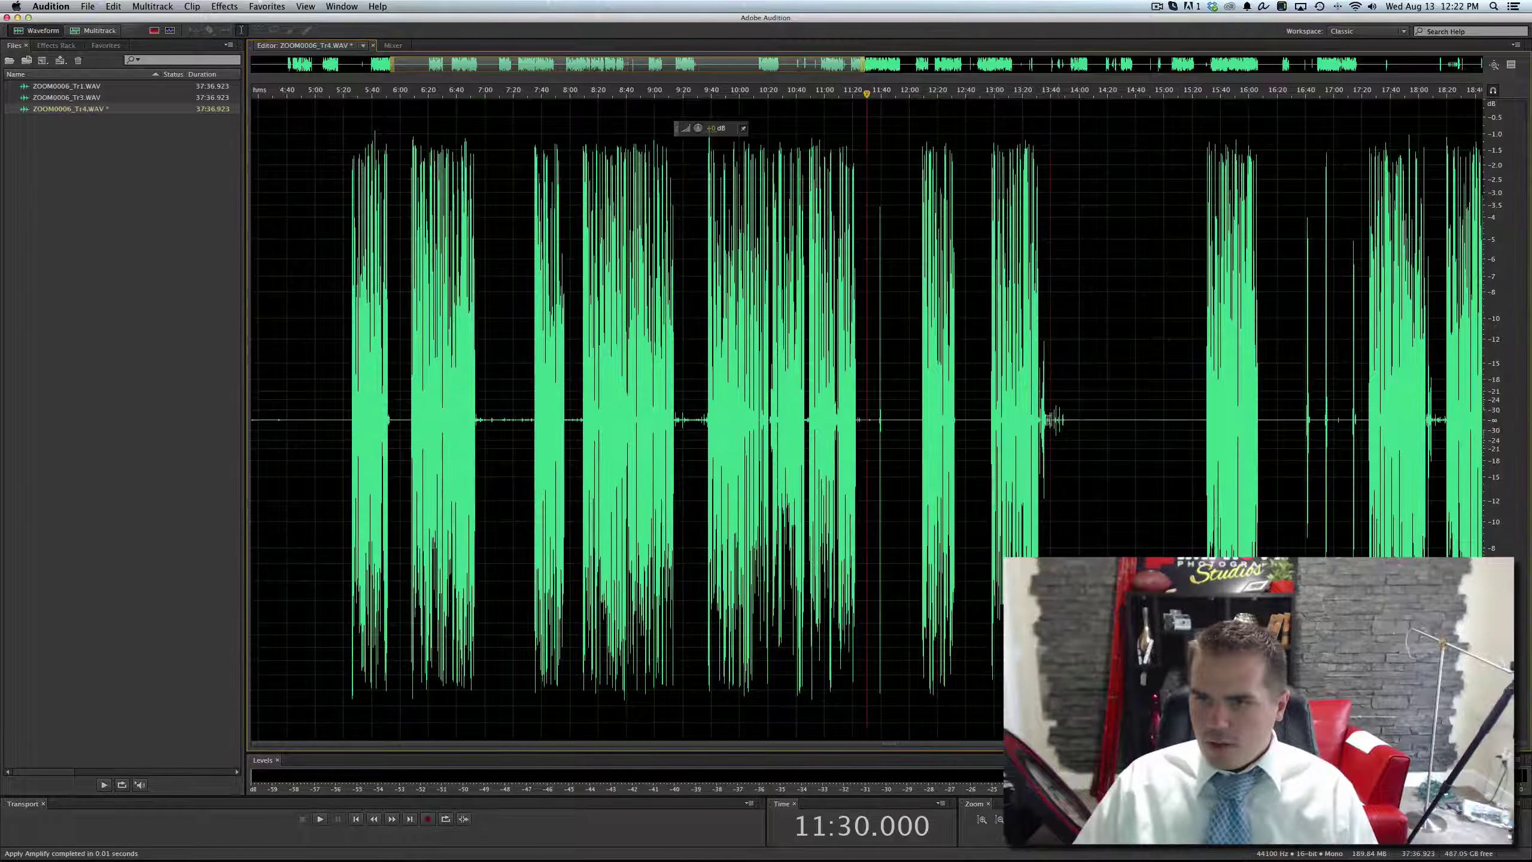
{"action": "left_click", "coordinate": [1051, 421]}
{"action": "key", "text": "space"}
{"action": "left_click_drag", "start_coordinate": [1051, 421], "coordinate": [1080, 421]}
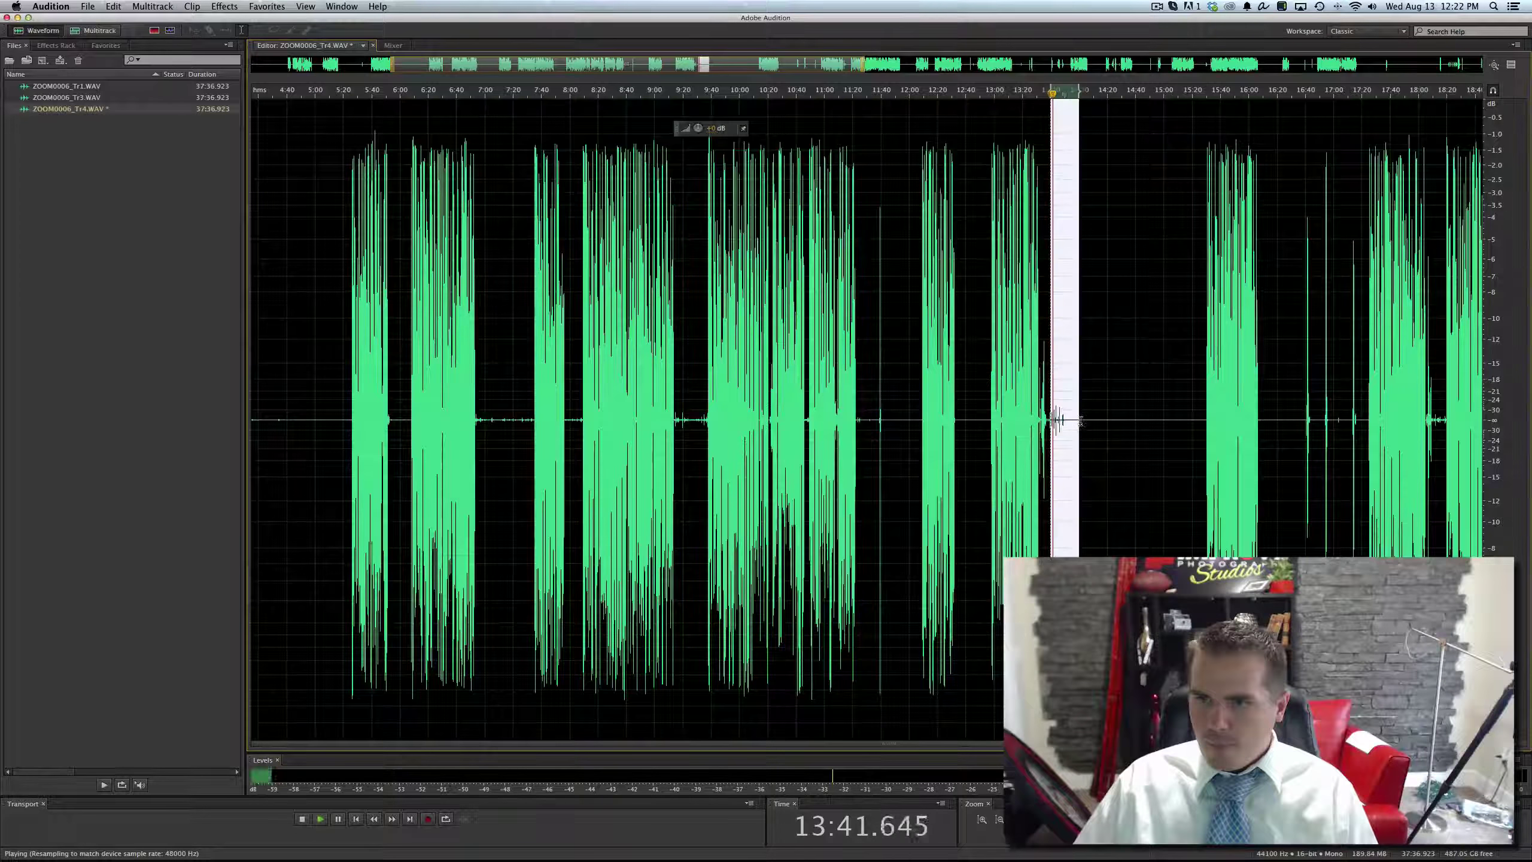
{"action": "key", "text": "ctrl+shift+a"}
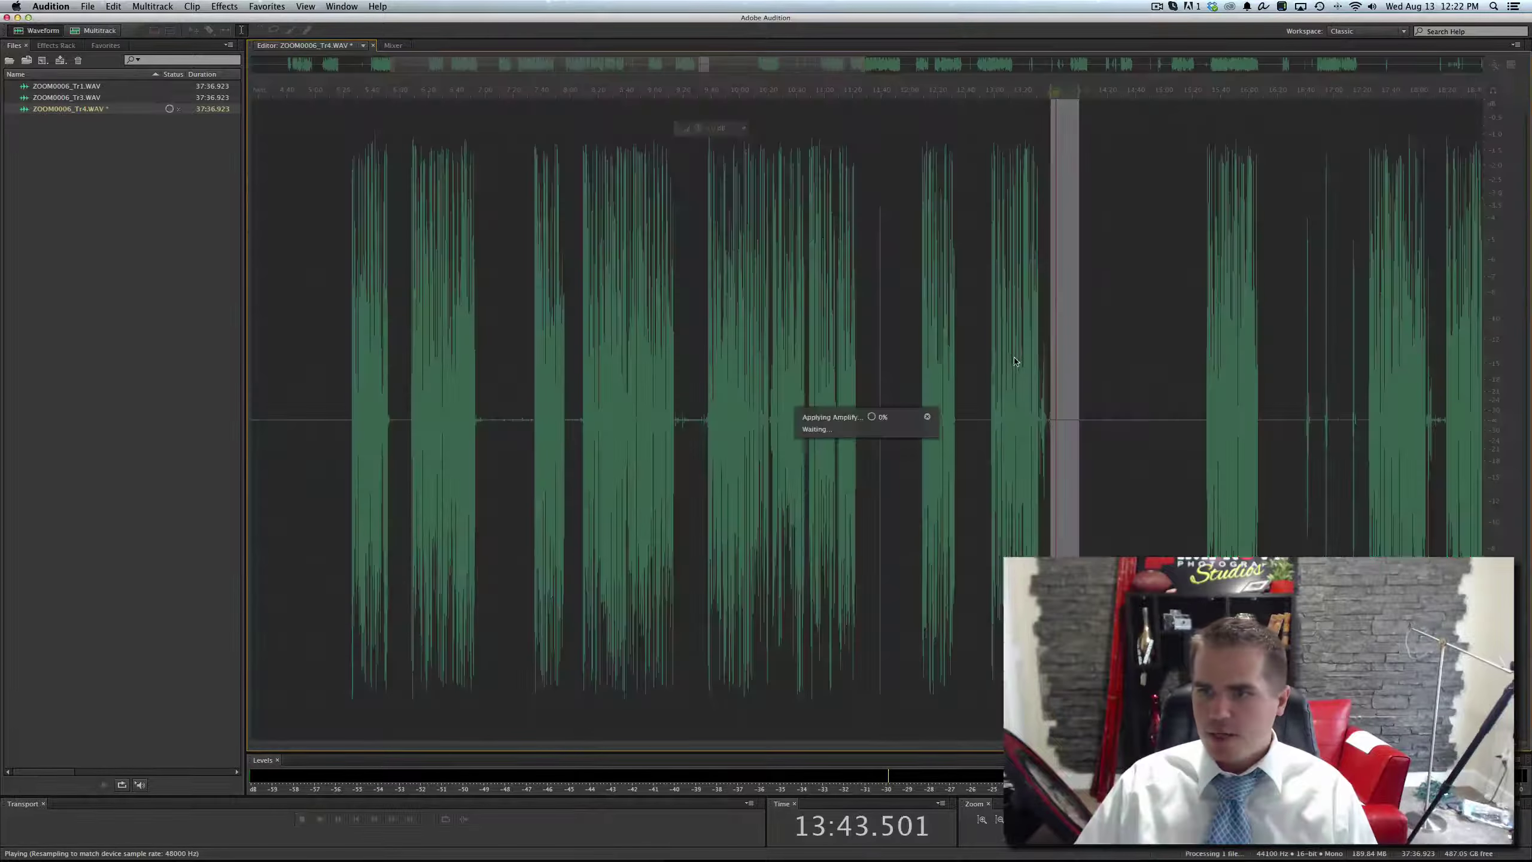
{"action": "left_click", "coordinate": [1307, 420]}
{"action": "key", "text": "space"}
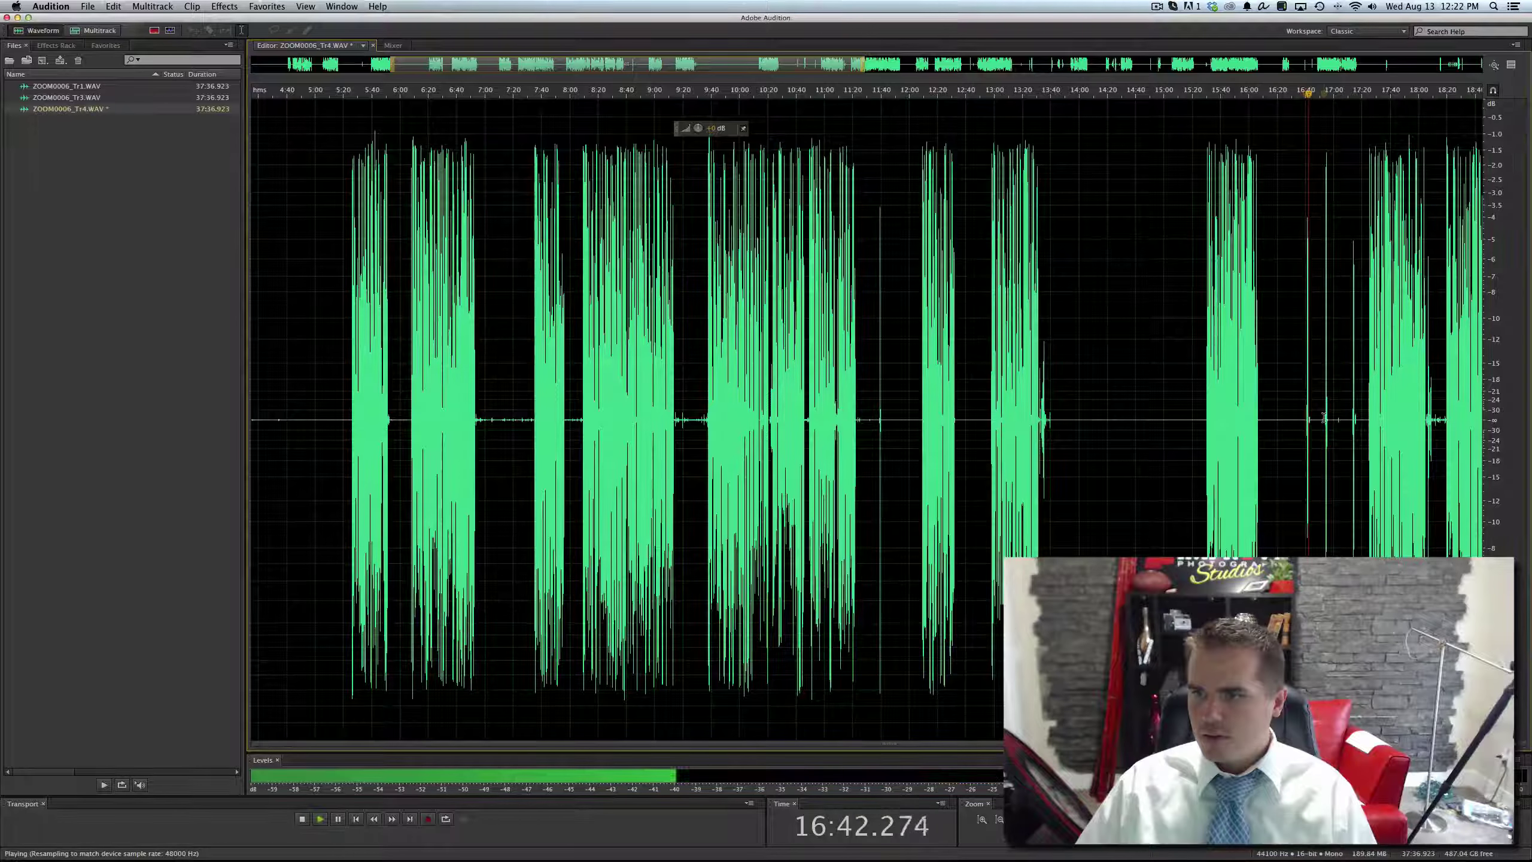
{"action": "key", "text": "space"}
- Turn the short stretch starting around 23:54 down to silence
{"action": "scroll", "coordinate": [1297, 417], "scroll_direction": "right", "scroll_amount": 5}
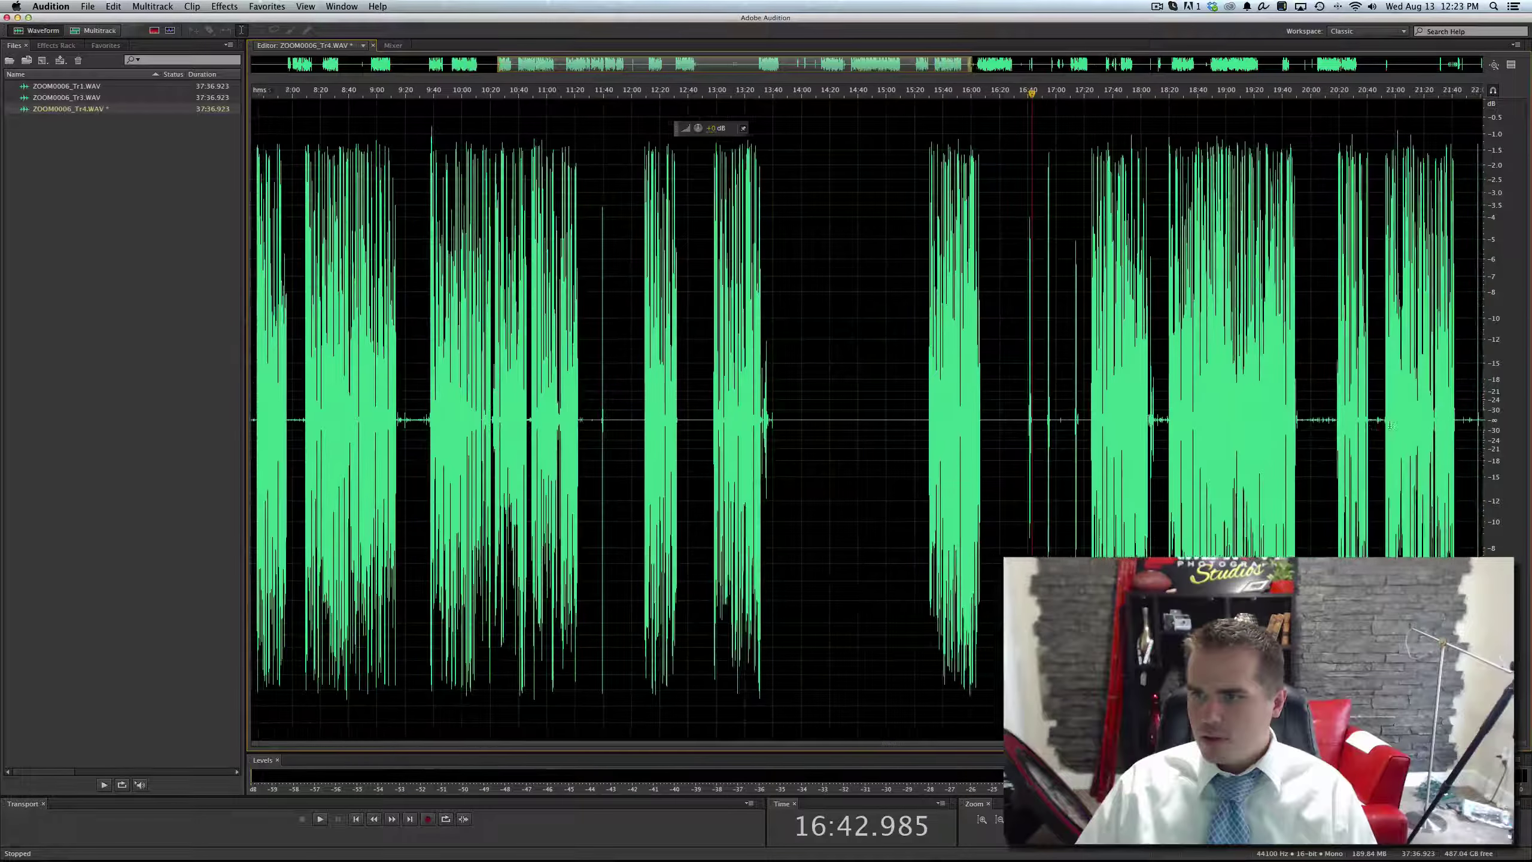
{"action": "scroll", "coordinate": [1277, 415], "scroll_direction": "right", "scroll_amount": 7}
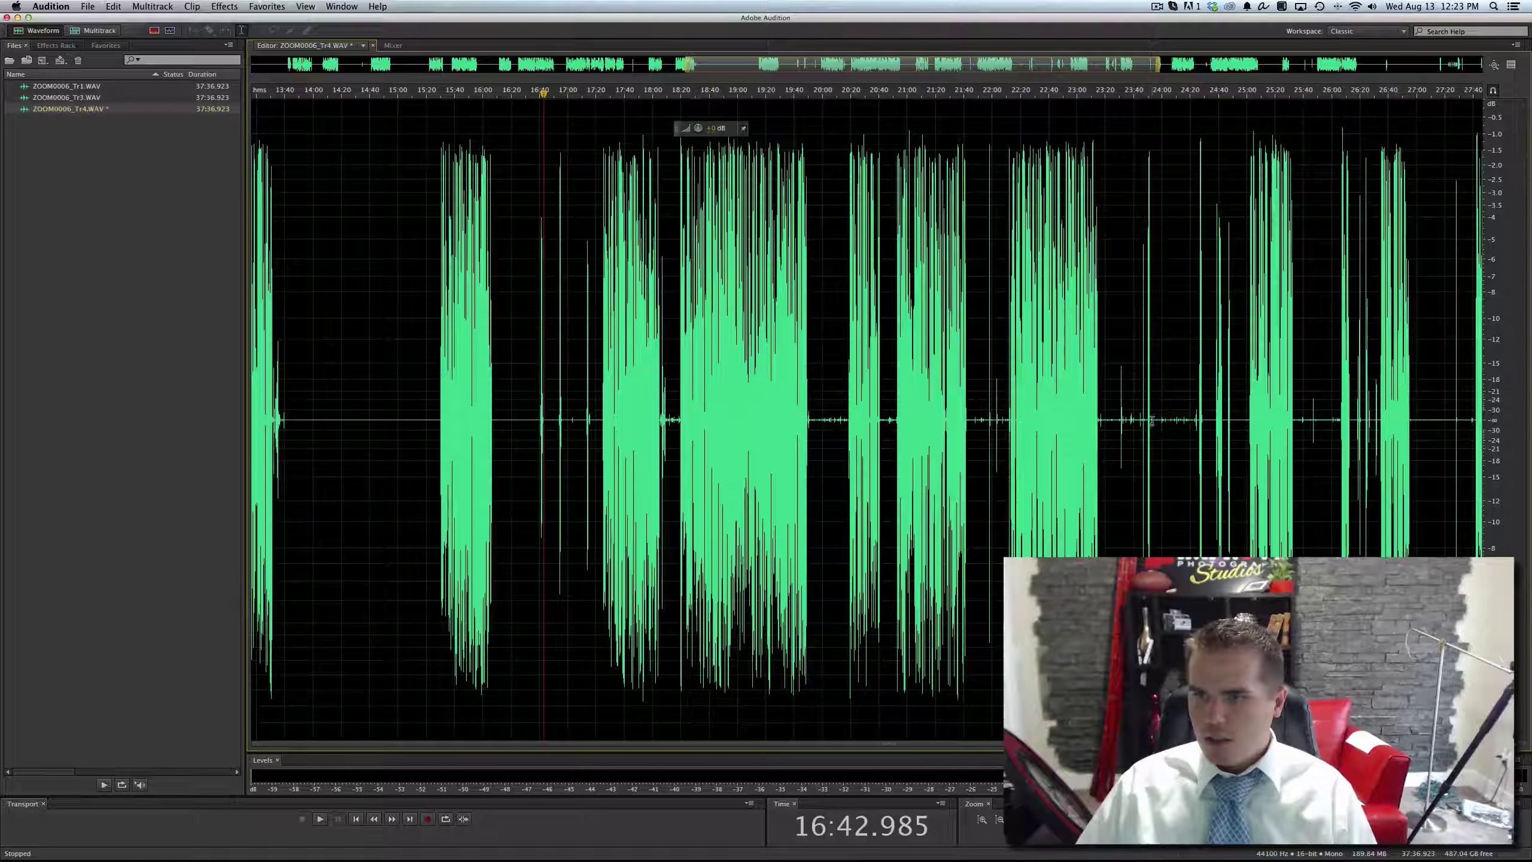
{"action": "left_click_drag", "start_coordinate": [1153, 422], "coordinate": [1193, 409]}
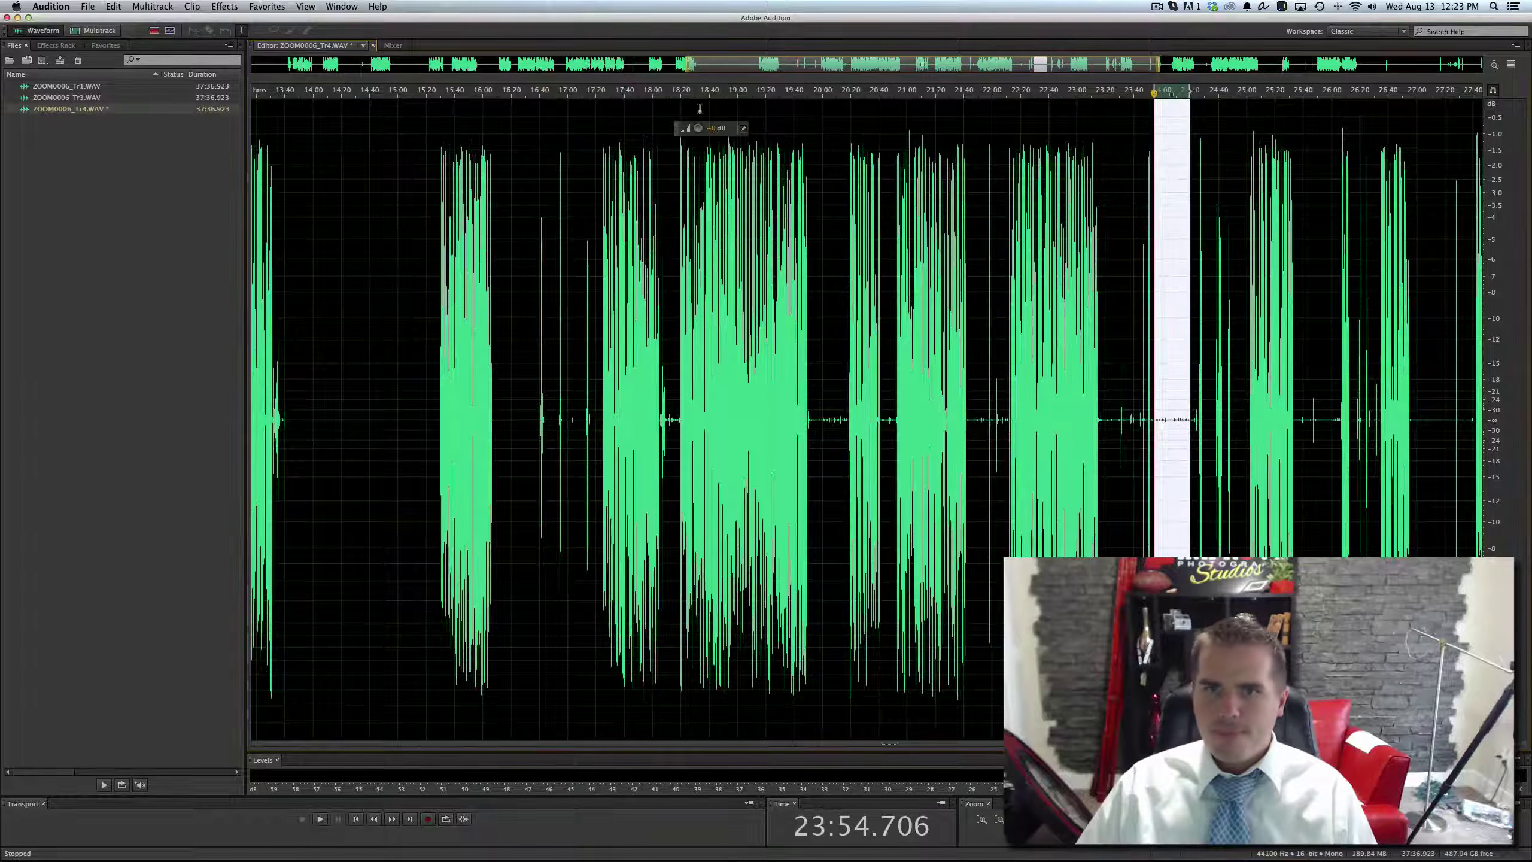
{"action": "left_click_drag", "start_coordinate": [713, 128], "coordinate": [664, 129]}
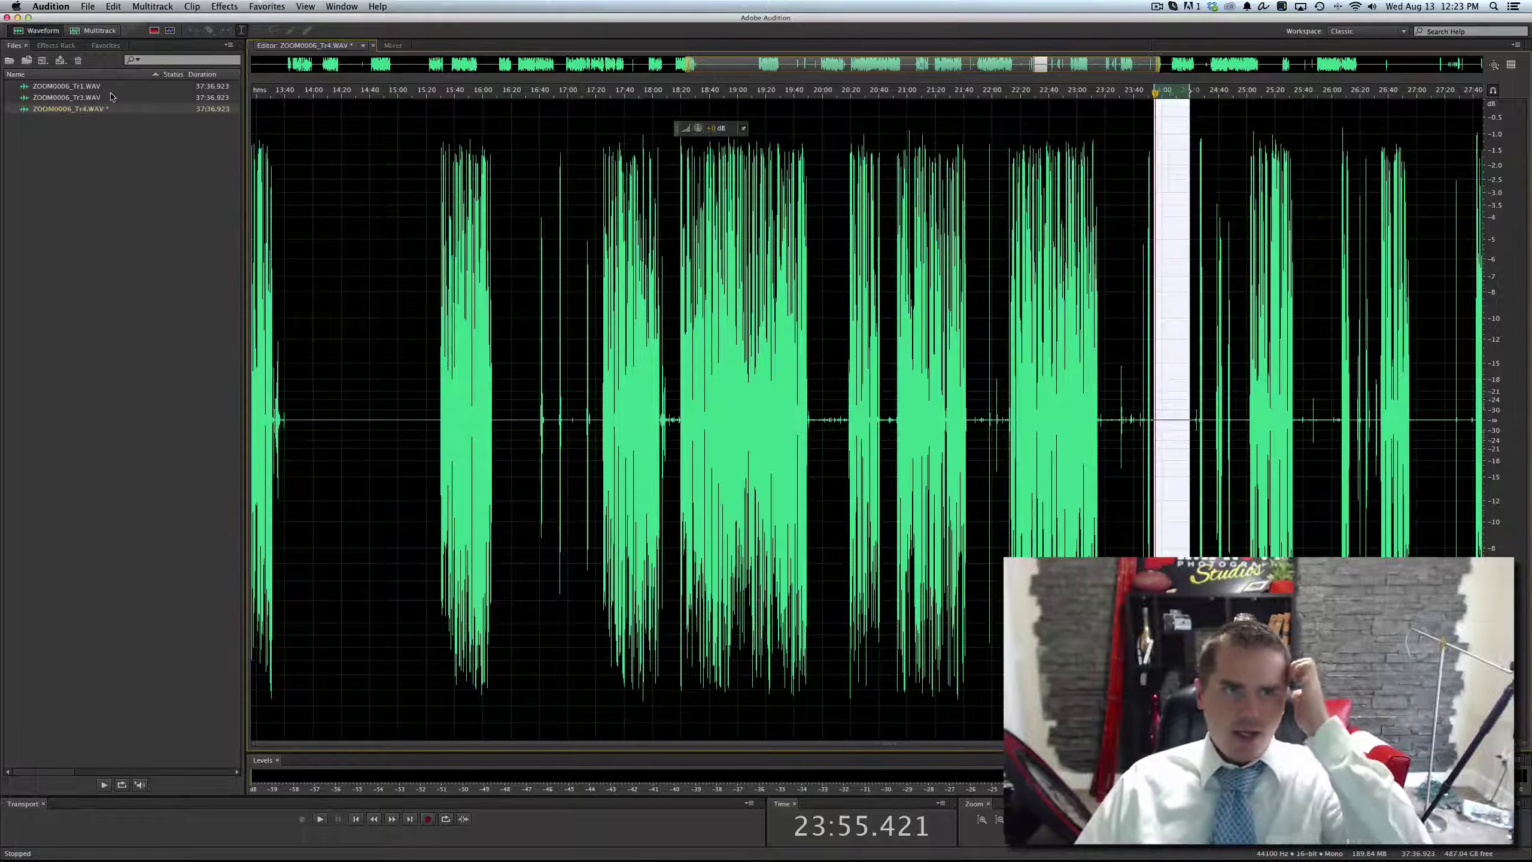
- Save Tr4, then start a new multitrack session named after the episode's guest
{"action": "key", "text": "super+s"}
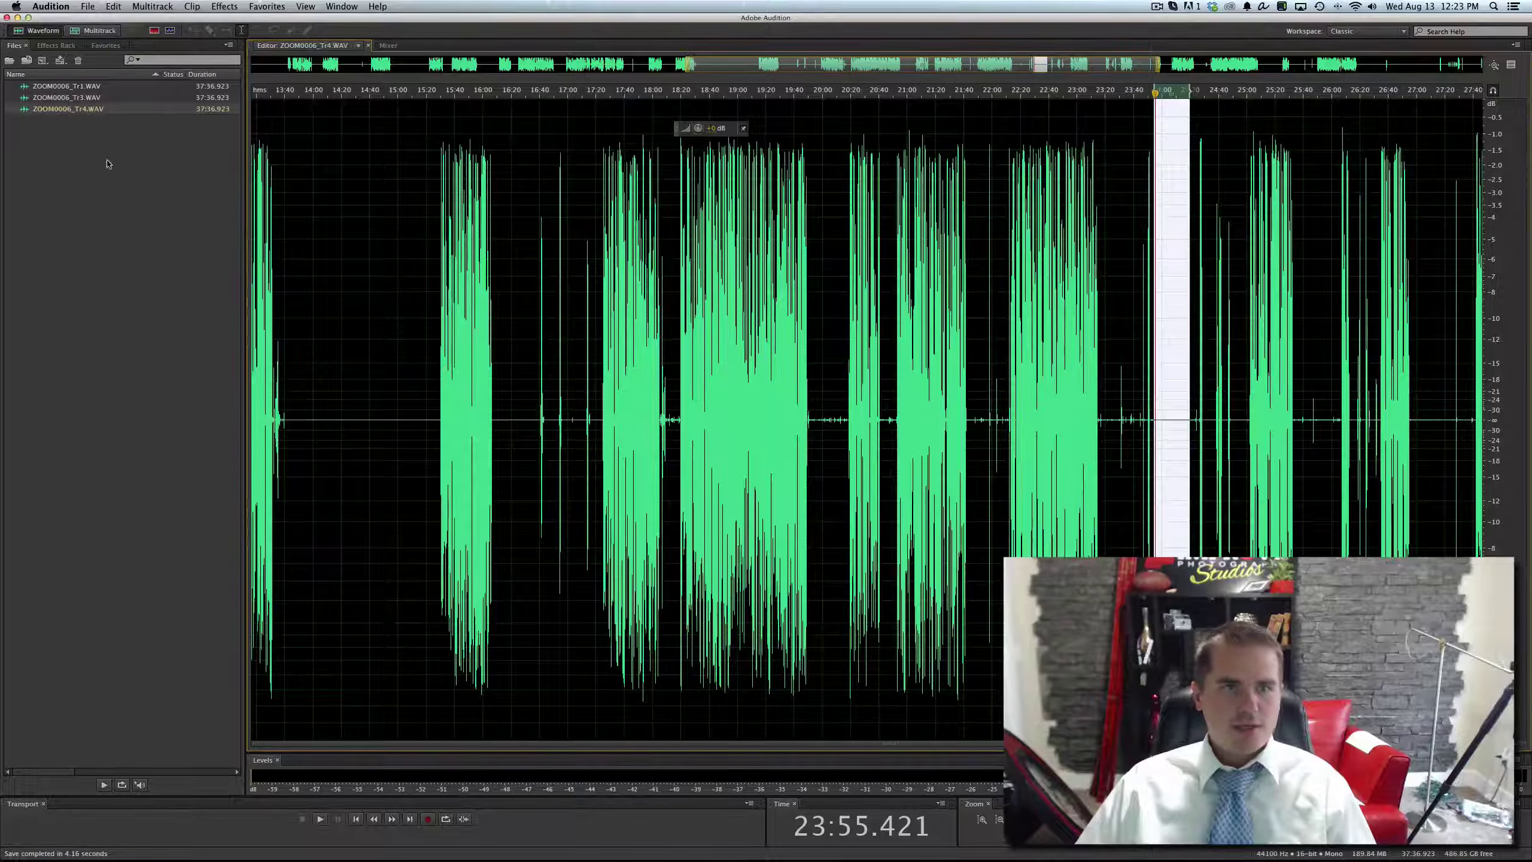
{"action": "left_click", "coordinate": [88, 6]}
{"action": "mouse_move", "coordinate": [181, 21]}
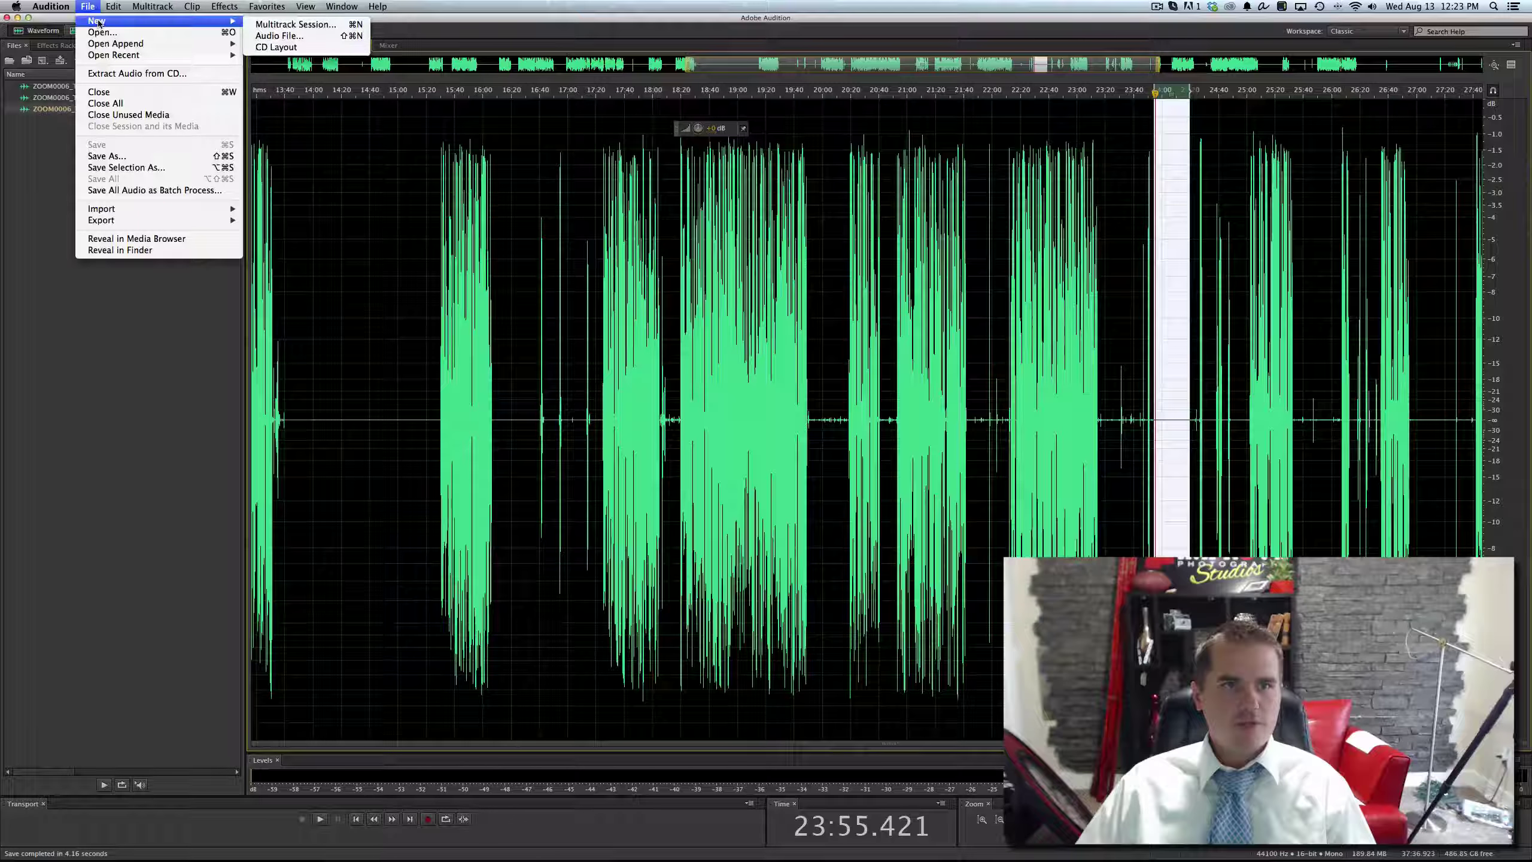
{"action": "left_click", "coordinate": [295, 25]}
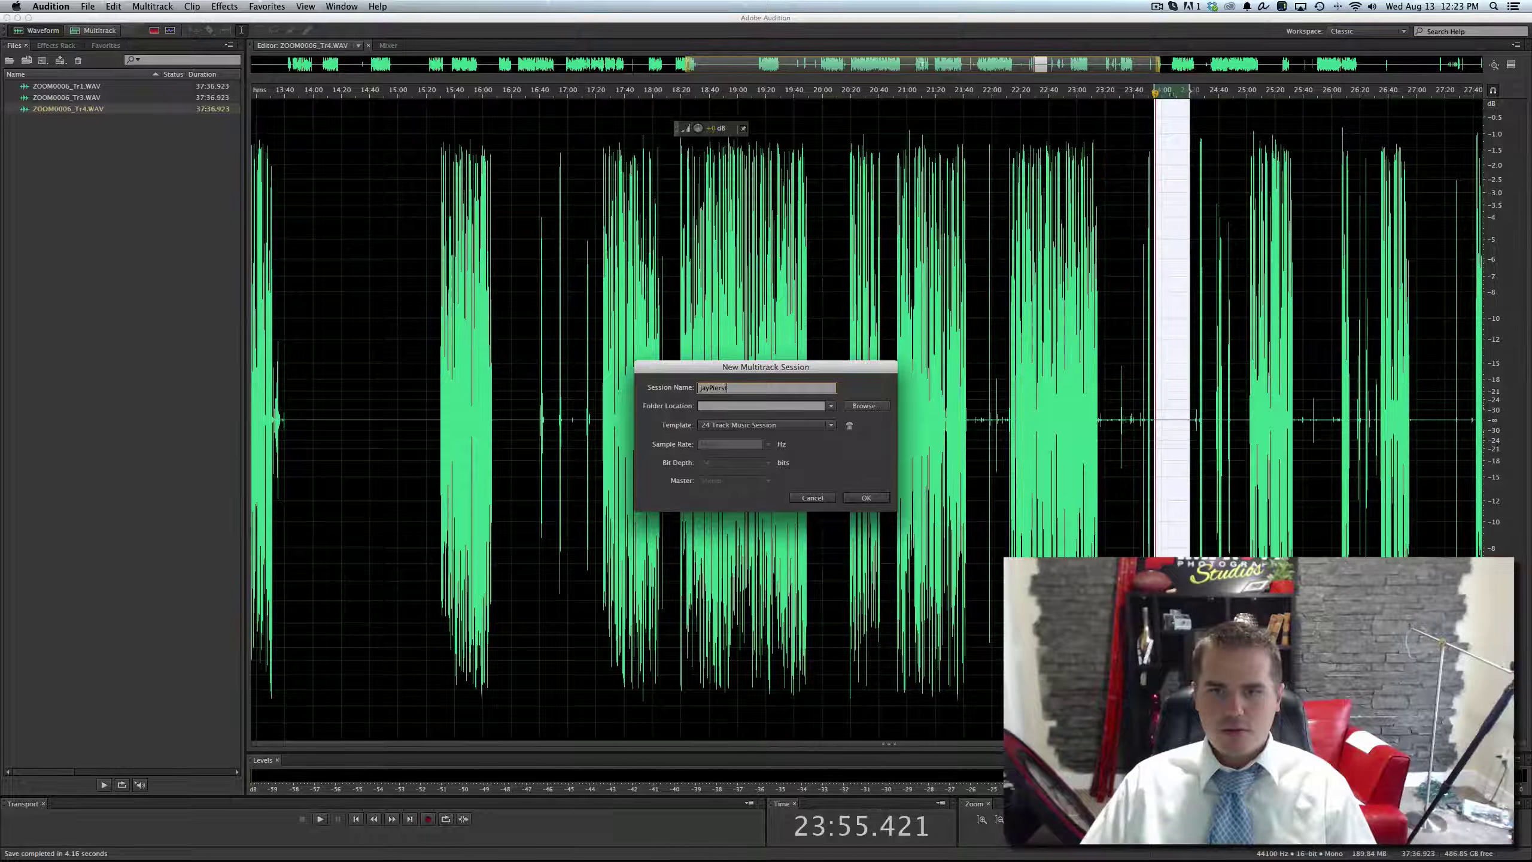
{"action": "type", "text": "jayPierstorff"}
- Store the session in the IP Drobo podcast > improvePhotography episode folder and create it
{"action": "left_click", "coordinate": [866, 406]}
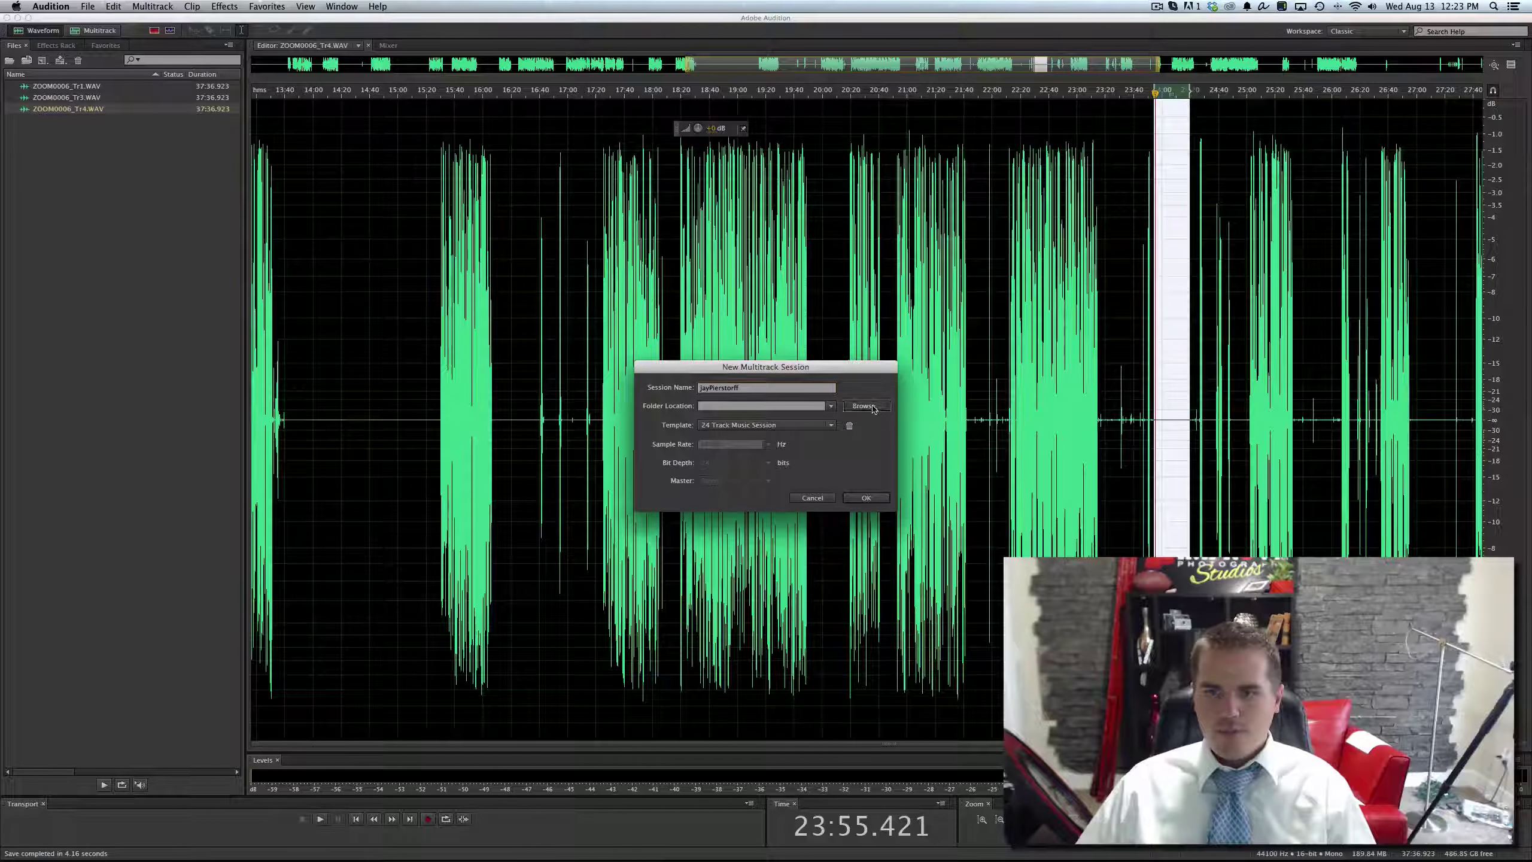
{"action": "left_click", "coordinate": [715, 574]}
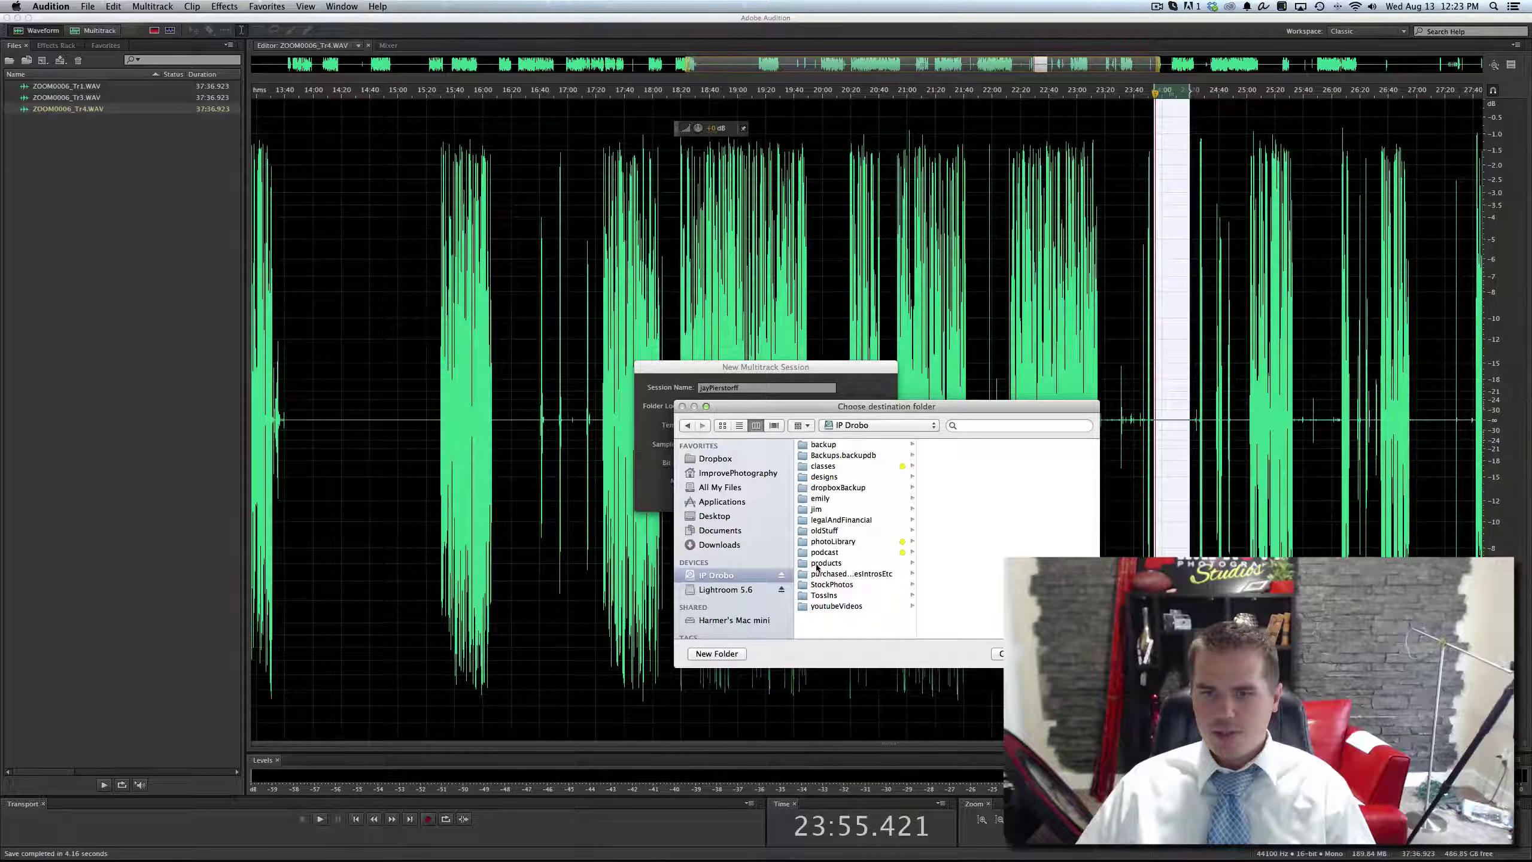
{"action": "left_click", "coordinate": [822, 554]}
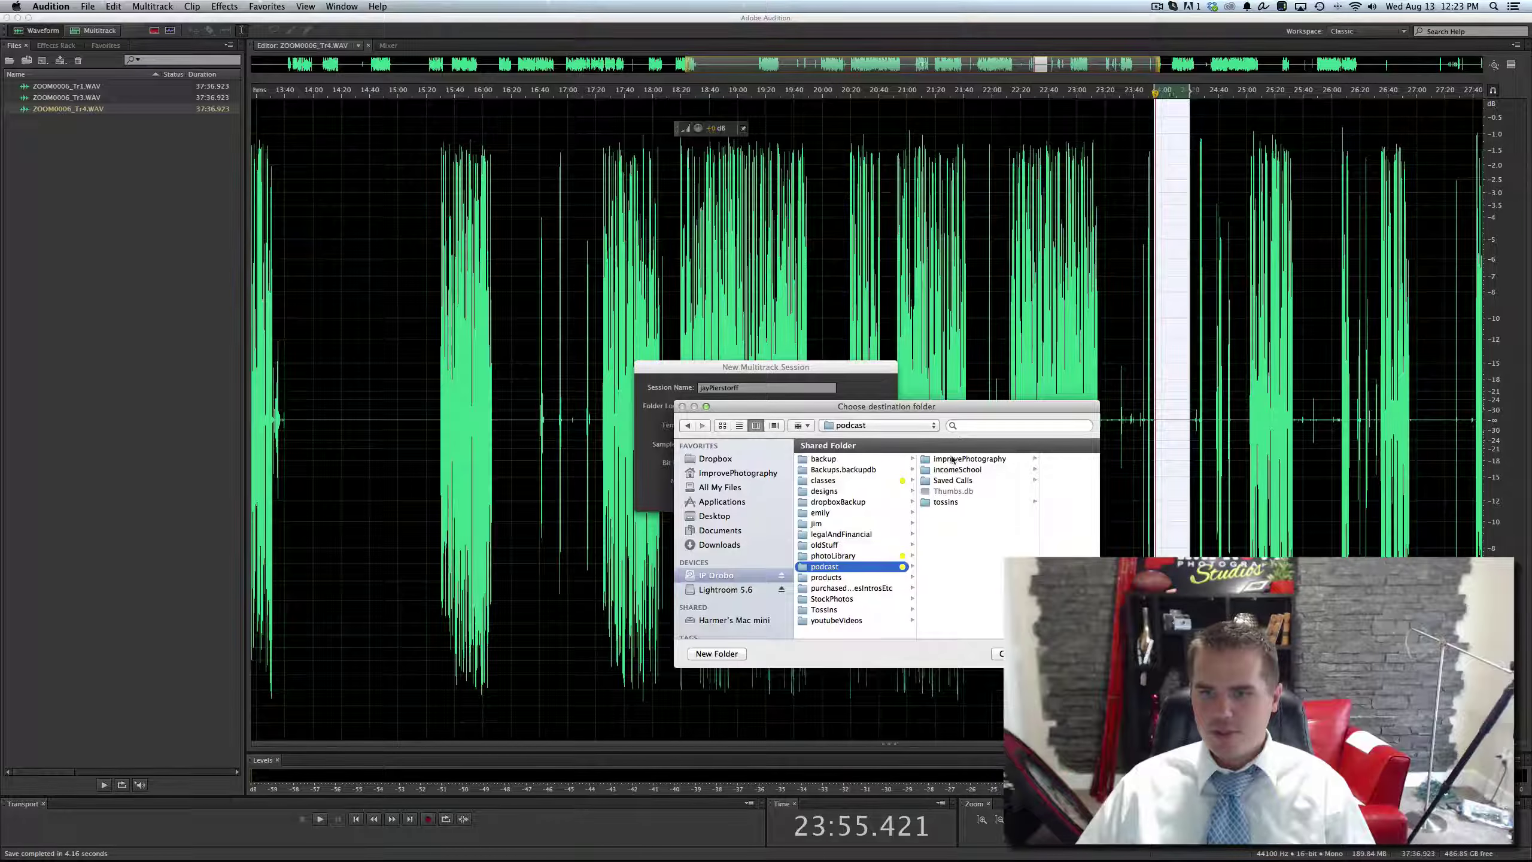
{"action": "left_click", "coordinate": [951, 460]}
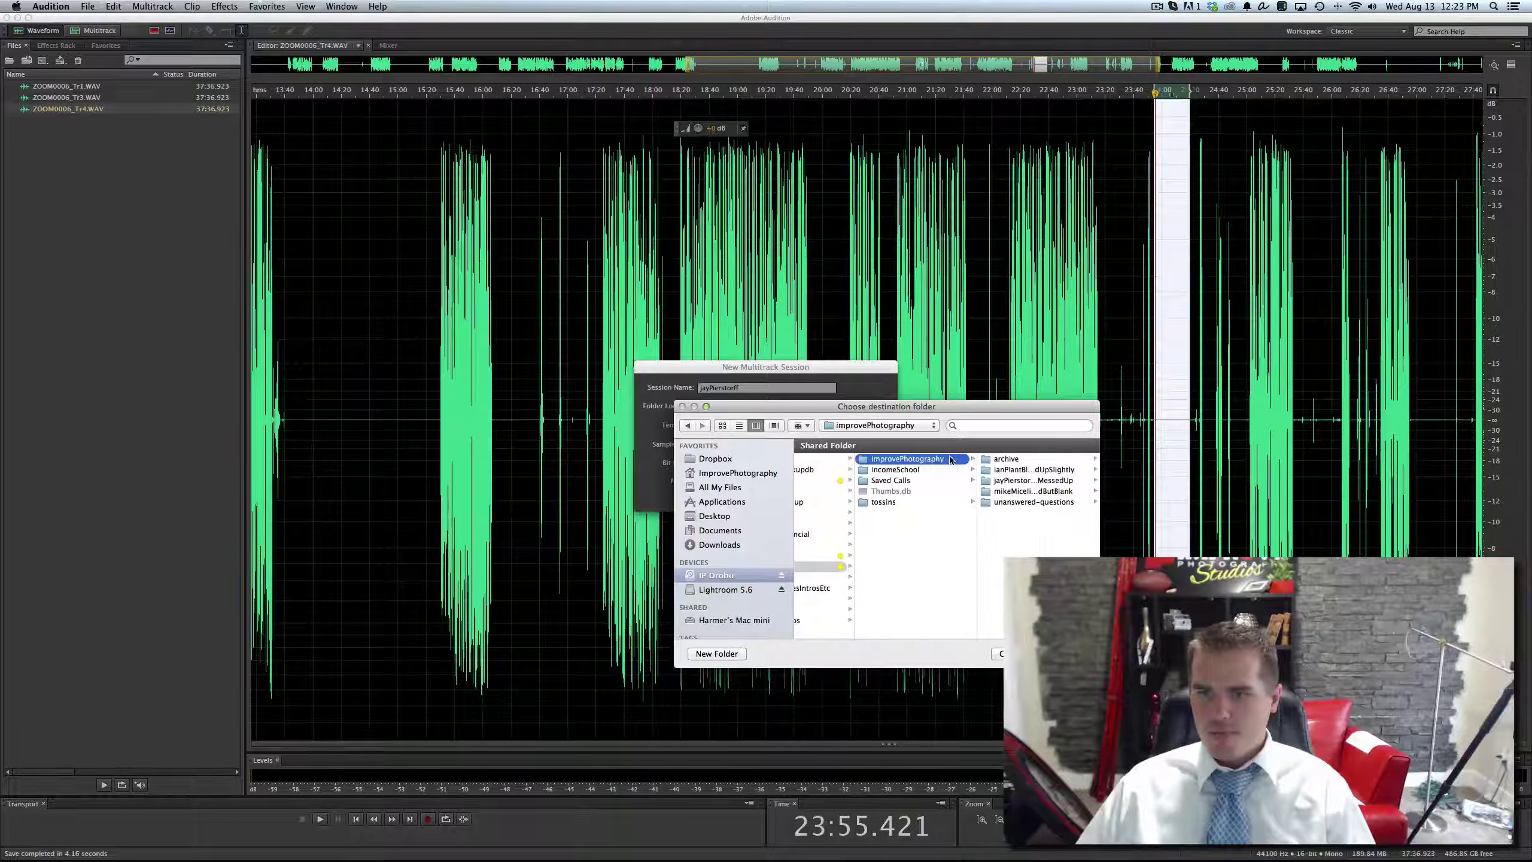
{"action": "left_click", "coordinate": [1011, 481]}
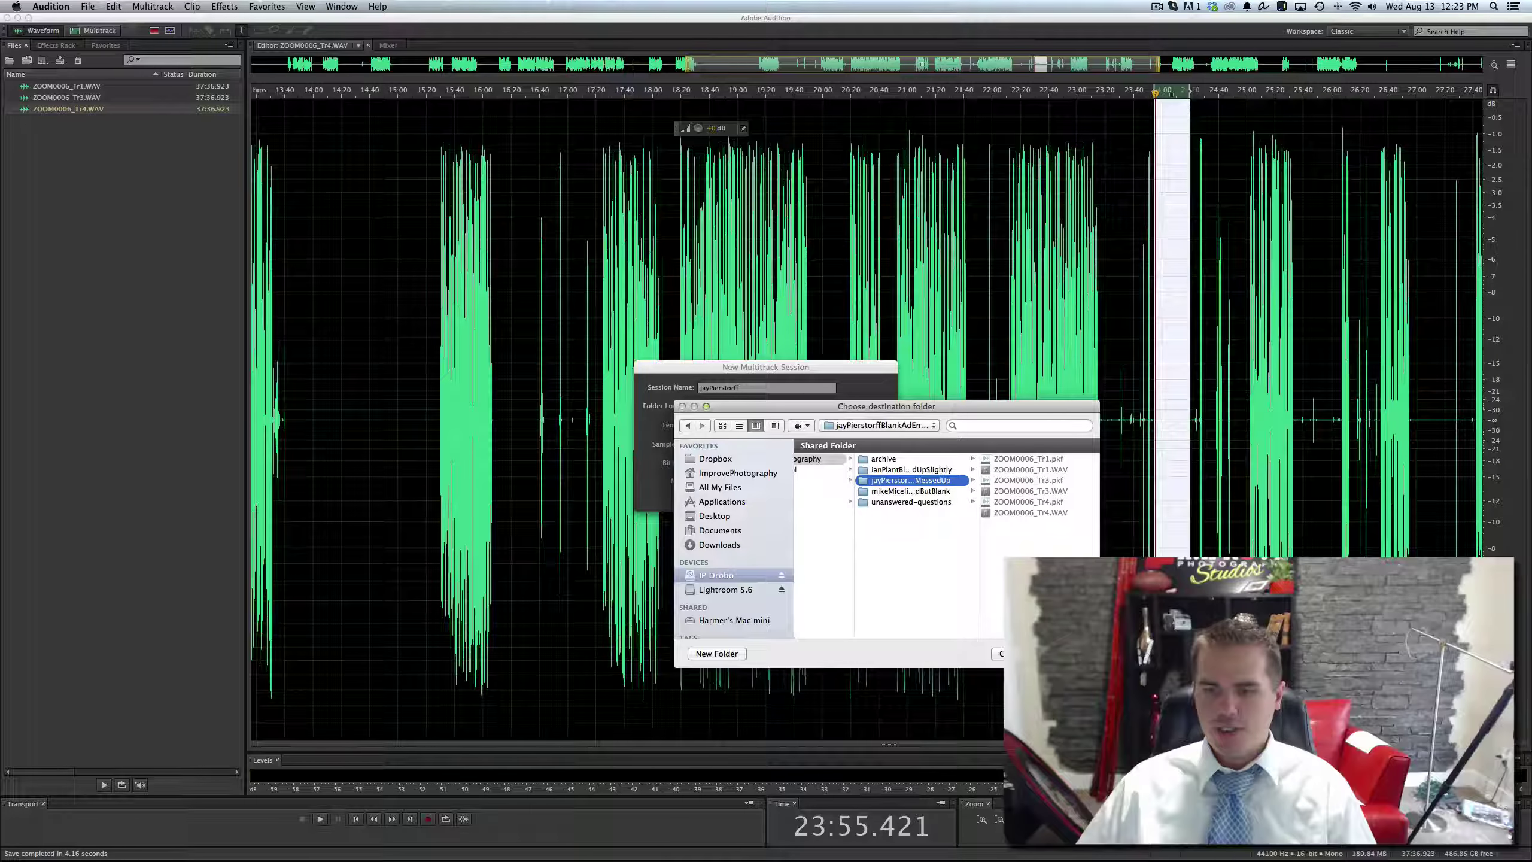
{"action": "key", "text": "Escape"}
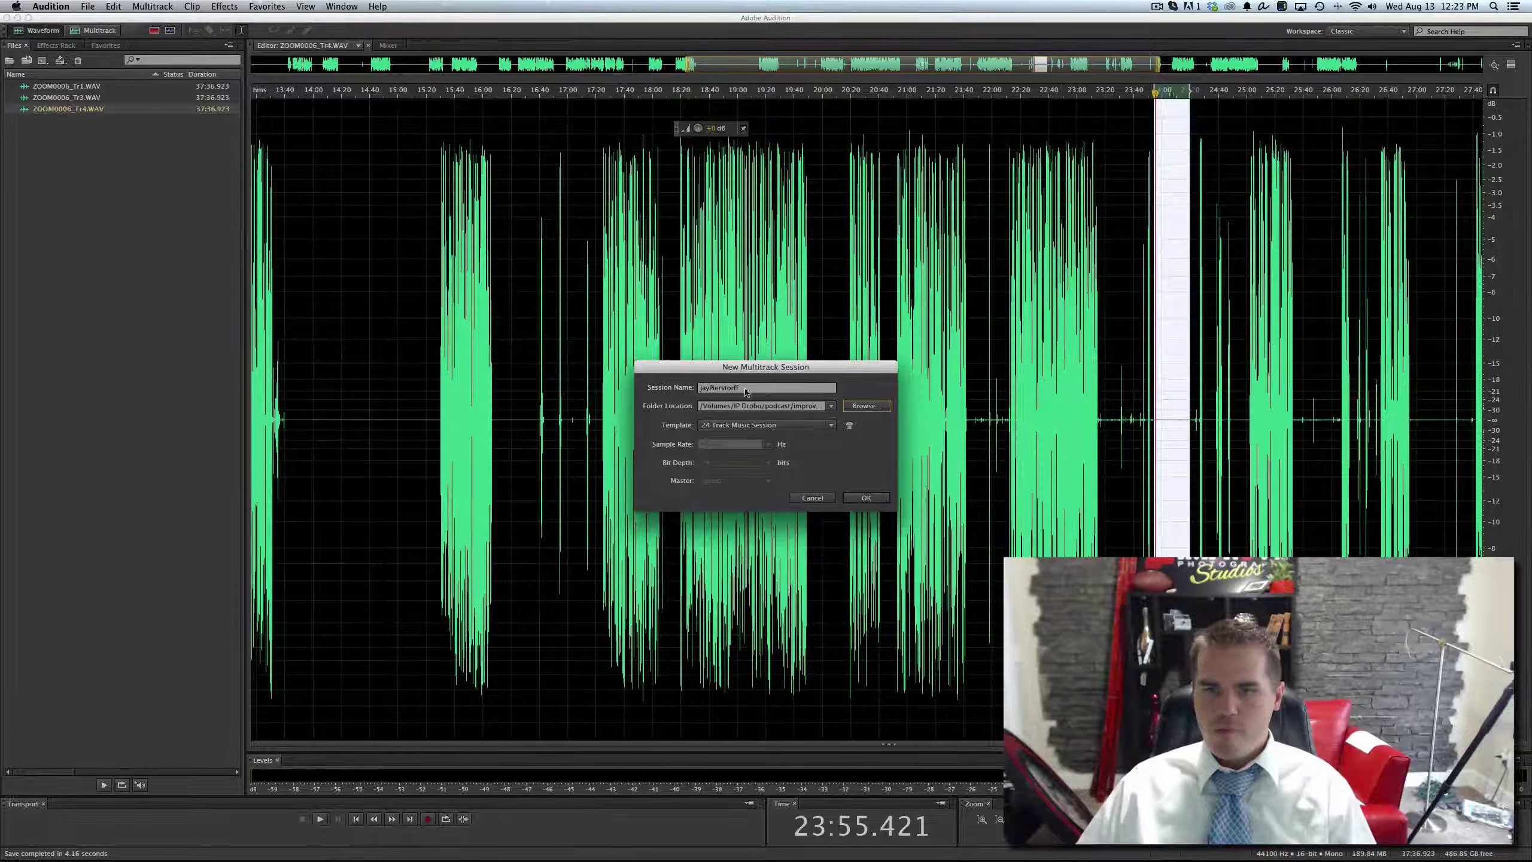
{"action": "left_click", "coordinate": [863, 499]}
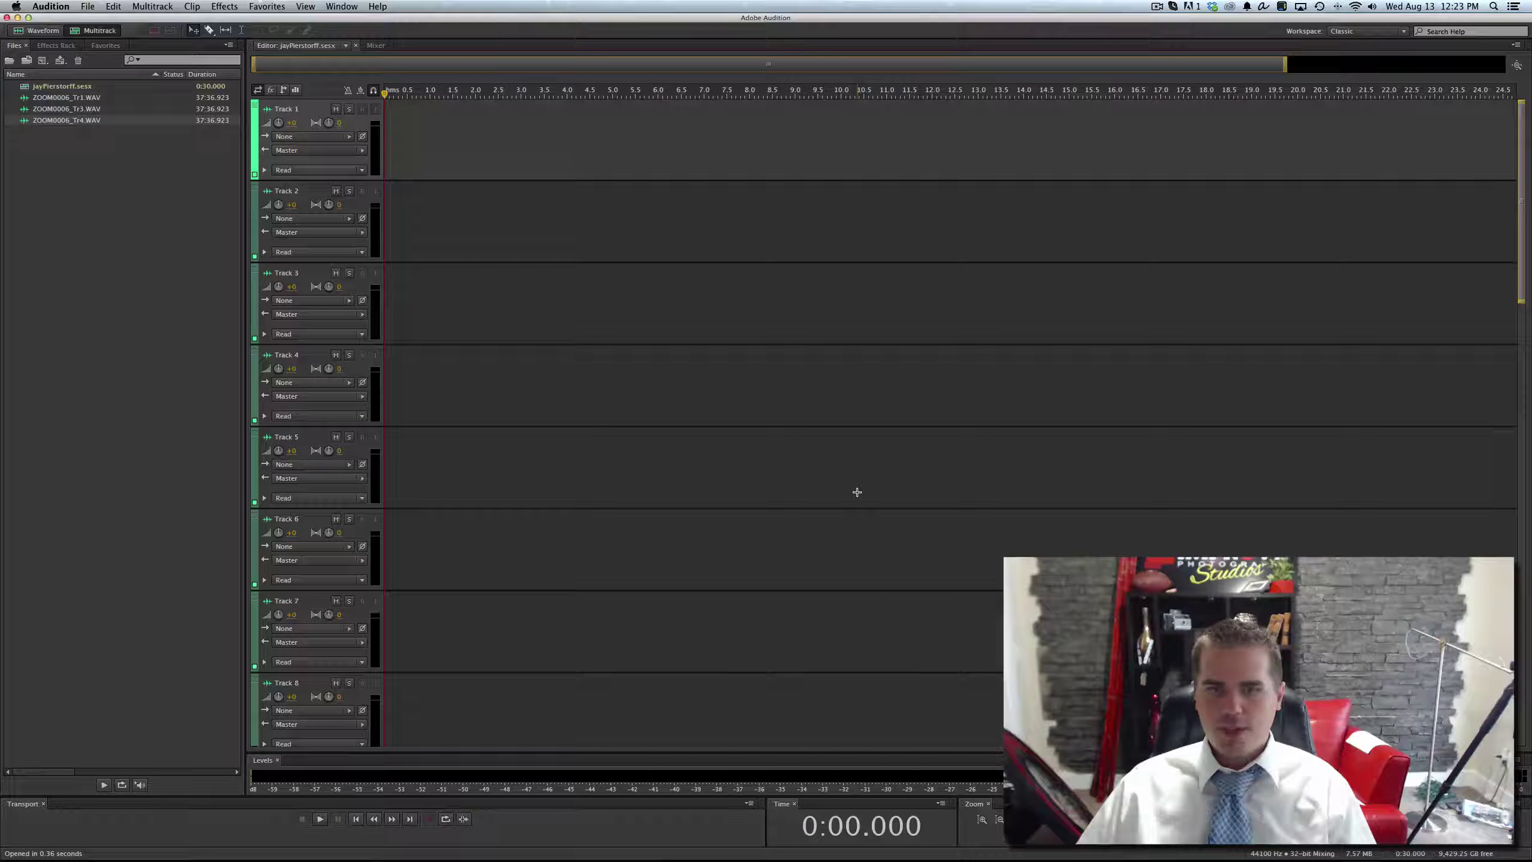
- Place ZOOM0006_Tr1 on Track 1 and ZOOM0006_Tr4 on Track 3, then start playback
{"action": "left_click_drag", "start_coordinate": [54, 97], "coordinate": [398, 139]}
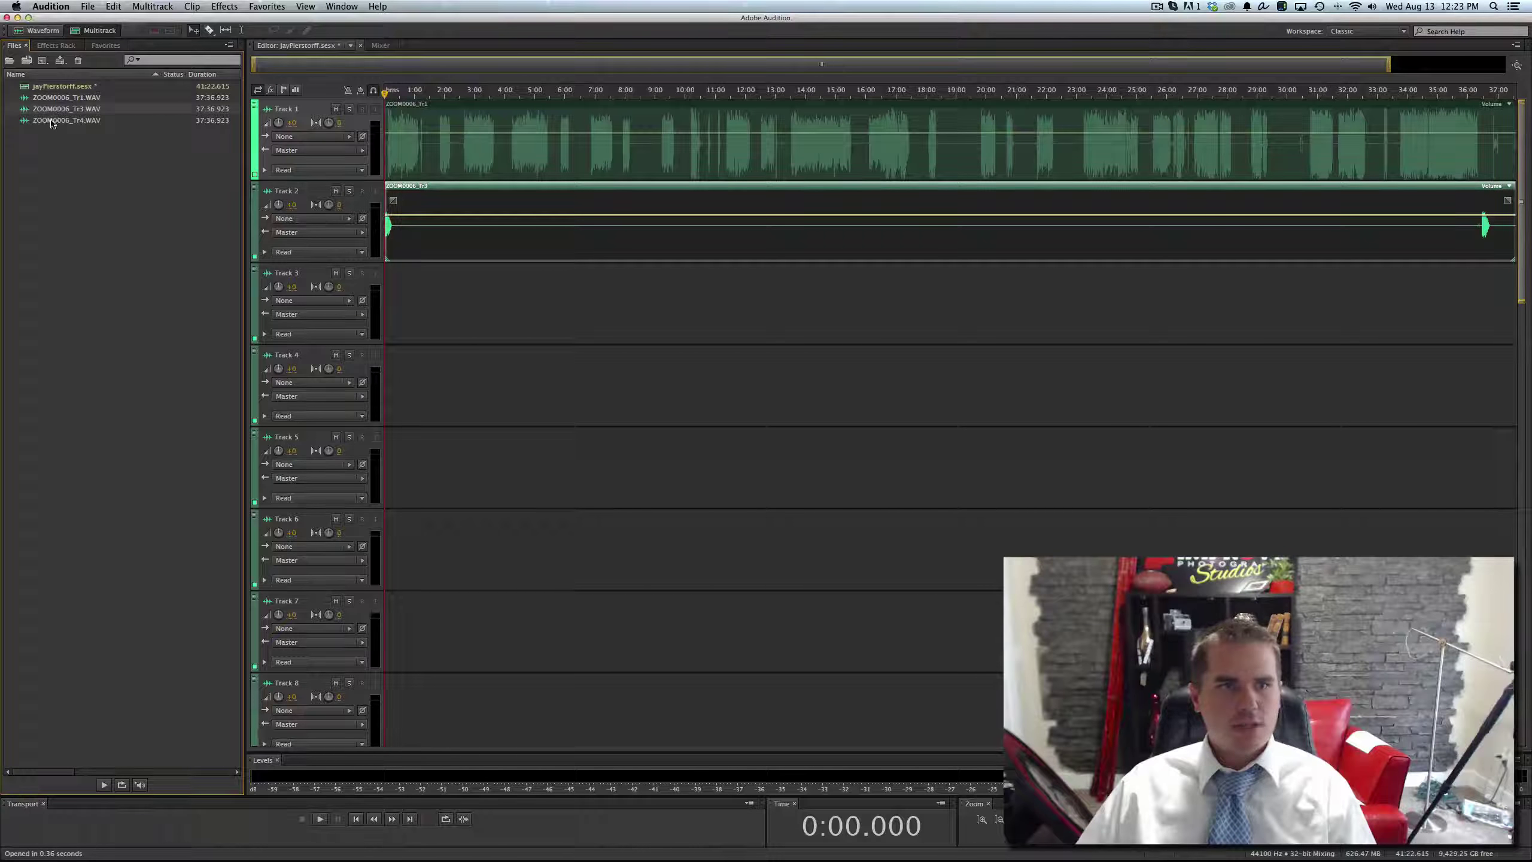
{"action": "left_click_drag", "start_coordinate": [51, 123], "coordinate": [410, 270]}
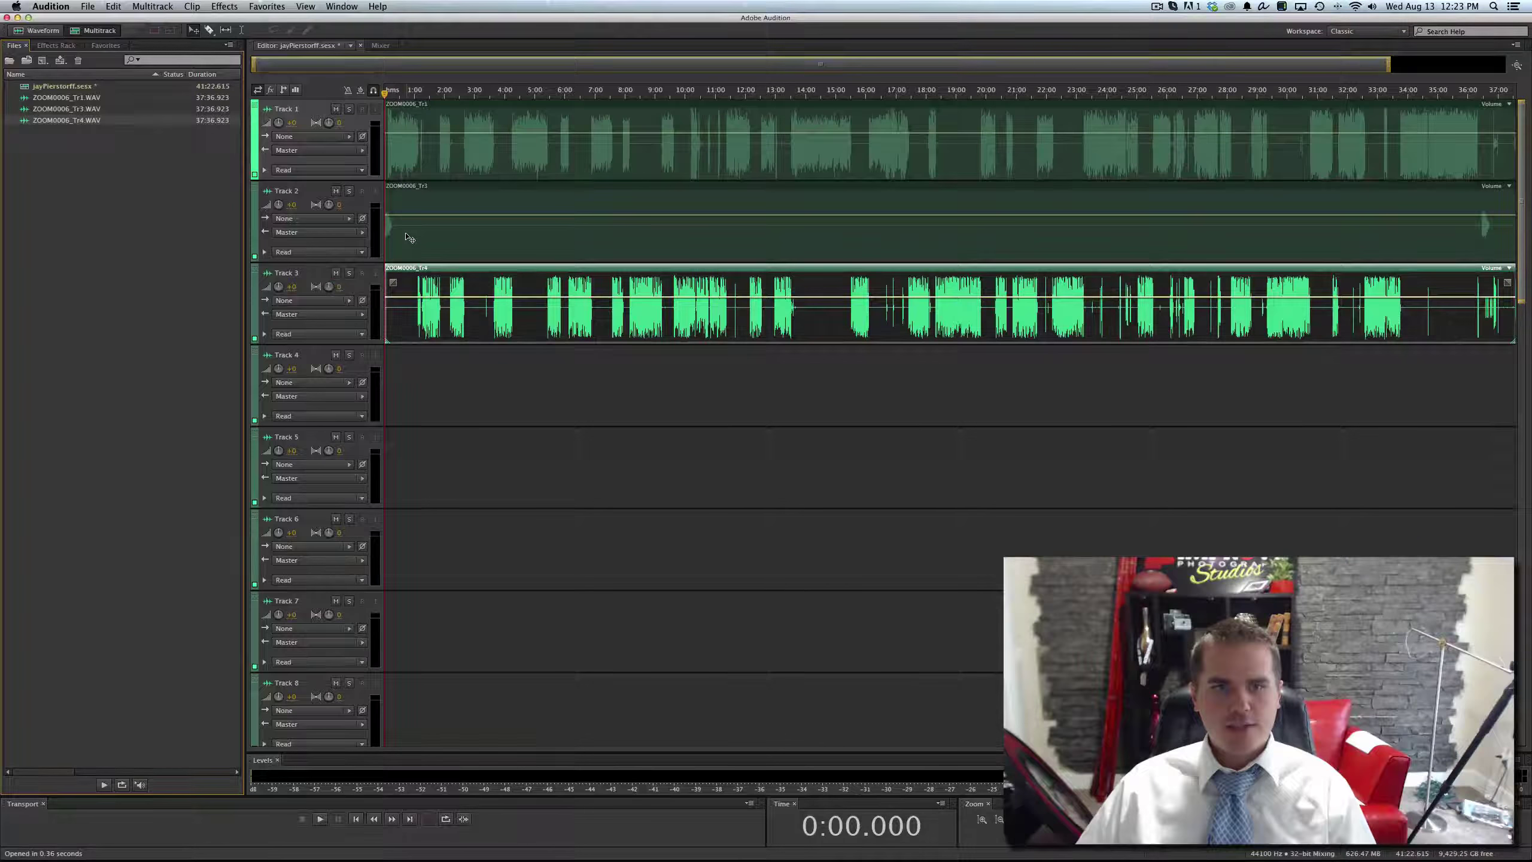
{"action": "key", "text": "space"}
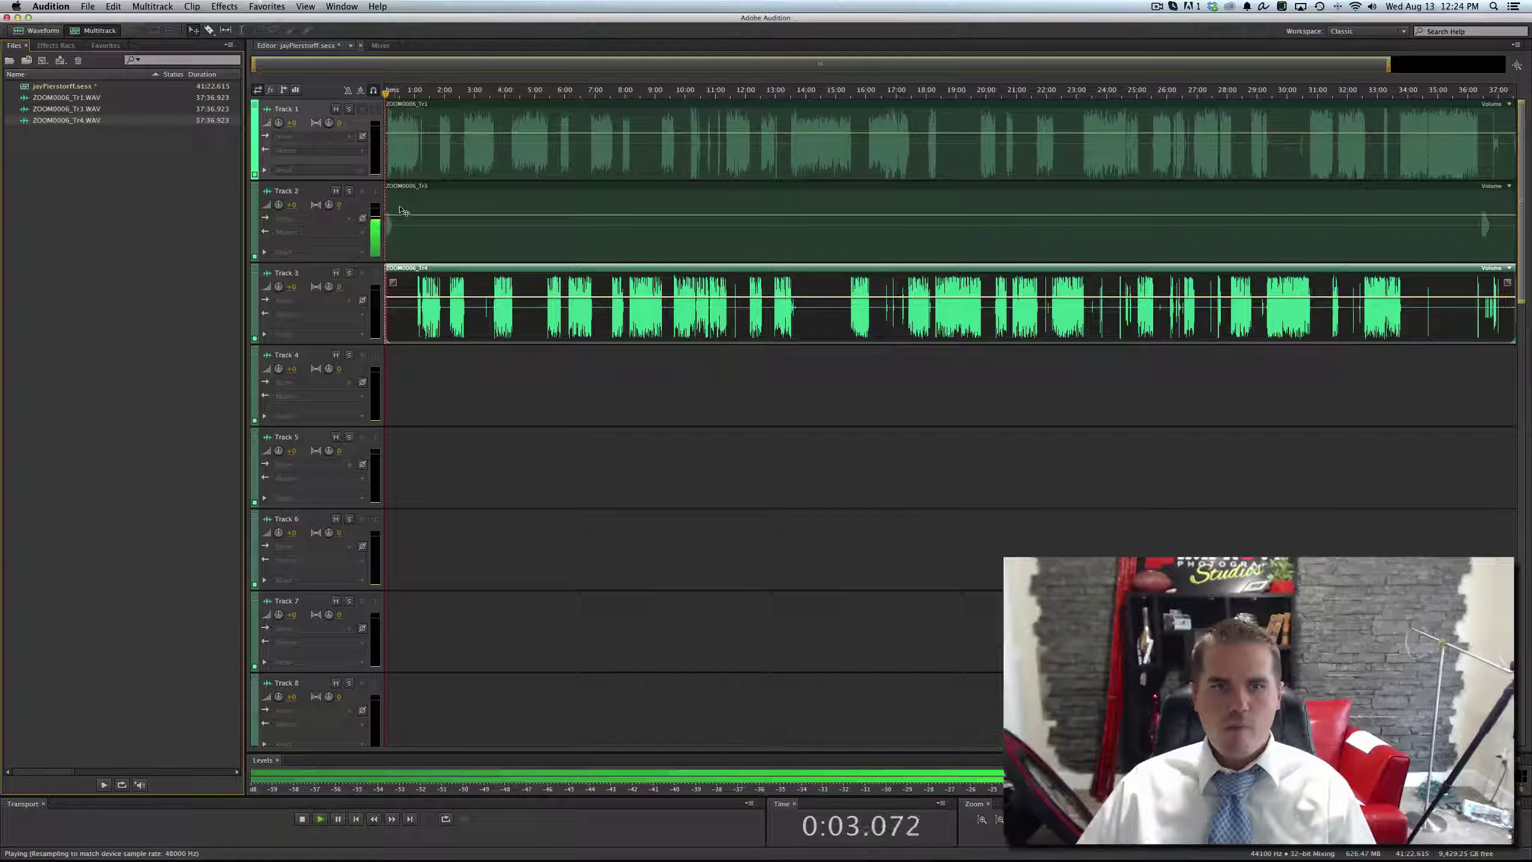
- Raise Track 2's clip volume by about 8.5 dB and check playback around 1:14
{"action": "left_click_drag", "start_coordinate": [400, 216], "coordinate": [410, 202]}
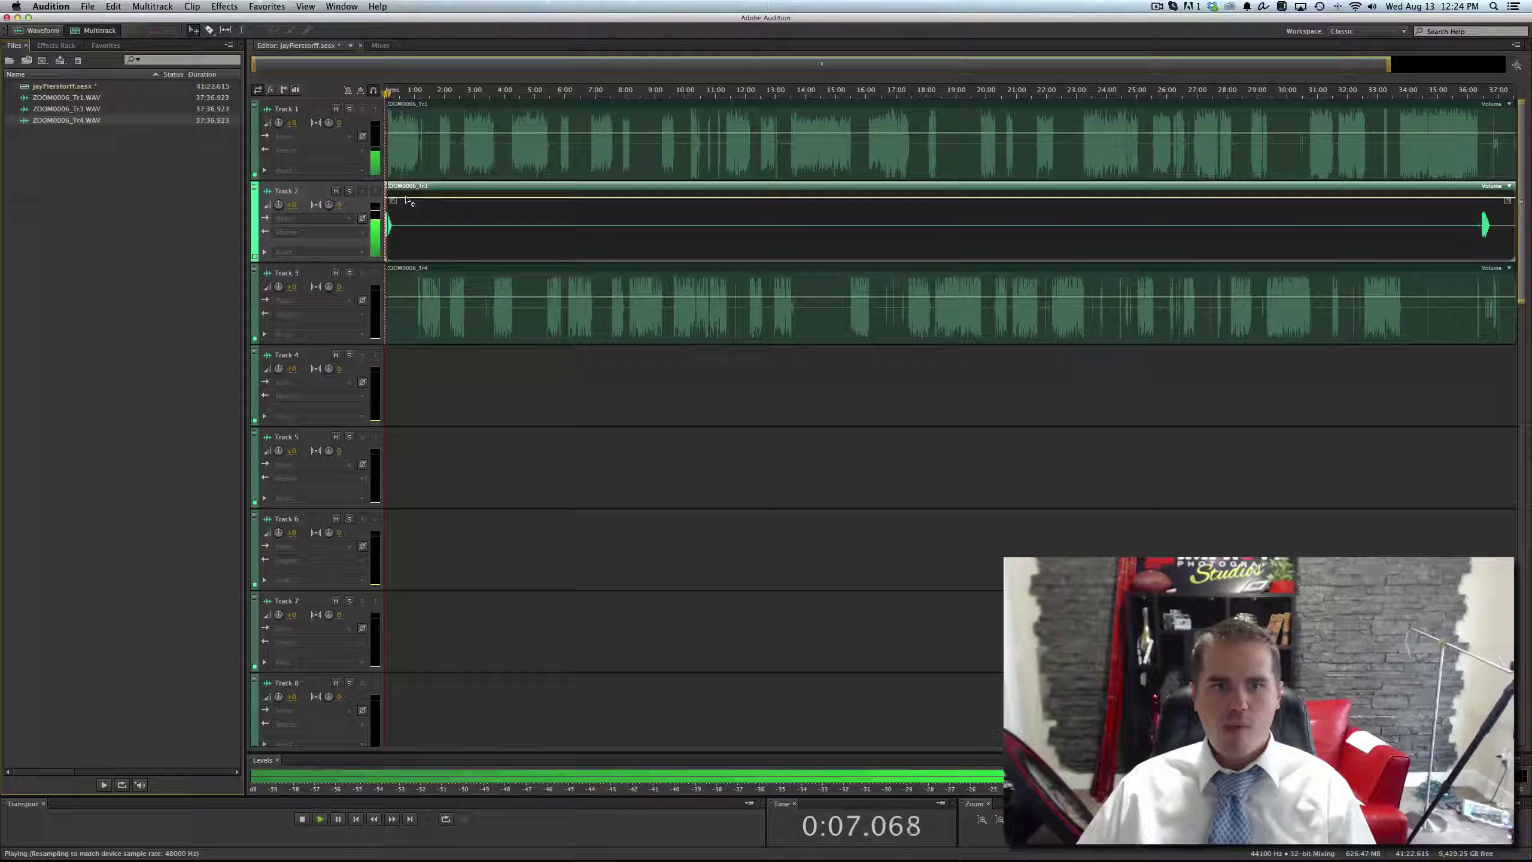
{"action": "left_click", "coordinate": [418, 94]}
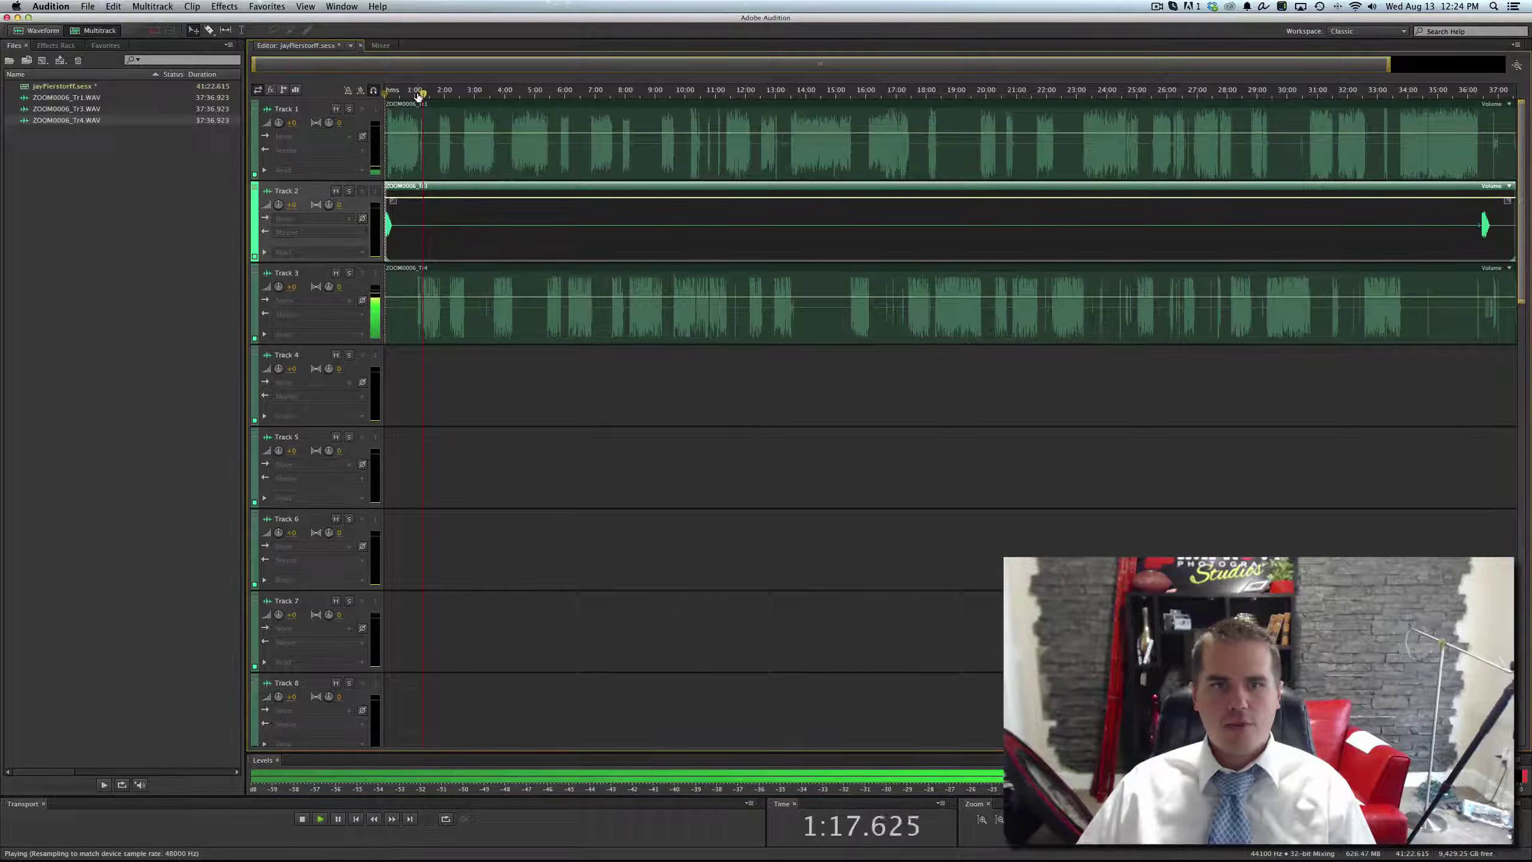
{"action": "key", "text": "space"}
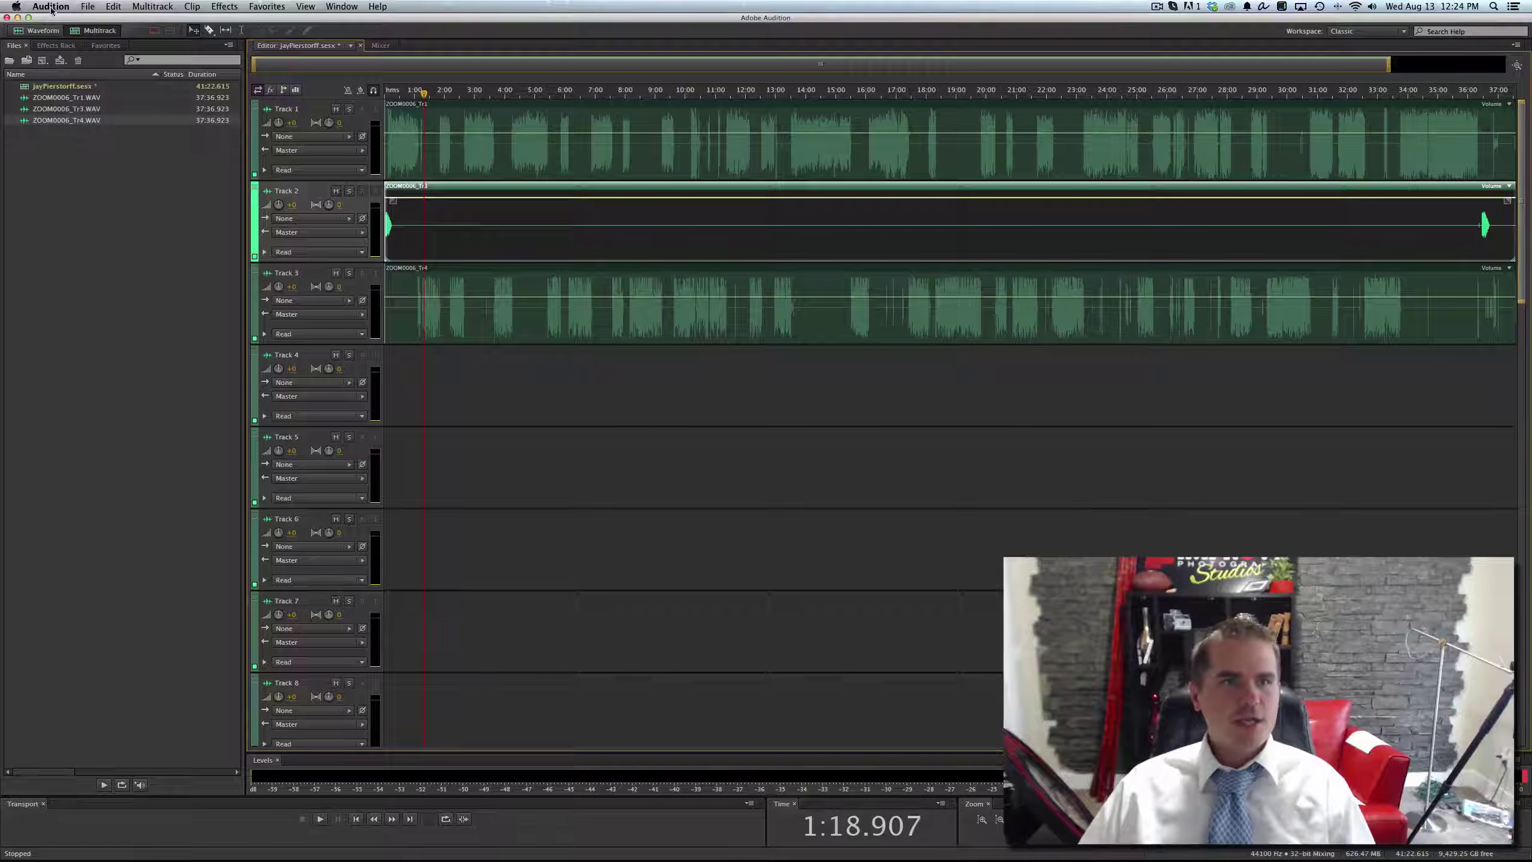
- Start an Entire Session multitrack mixdown export saved to the episode's folder
{"action": "left_click", "coordinate": [89, 6]}
{"action": "mouse_move", "coordinate": [223, 228]}
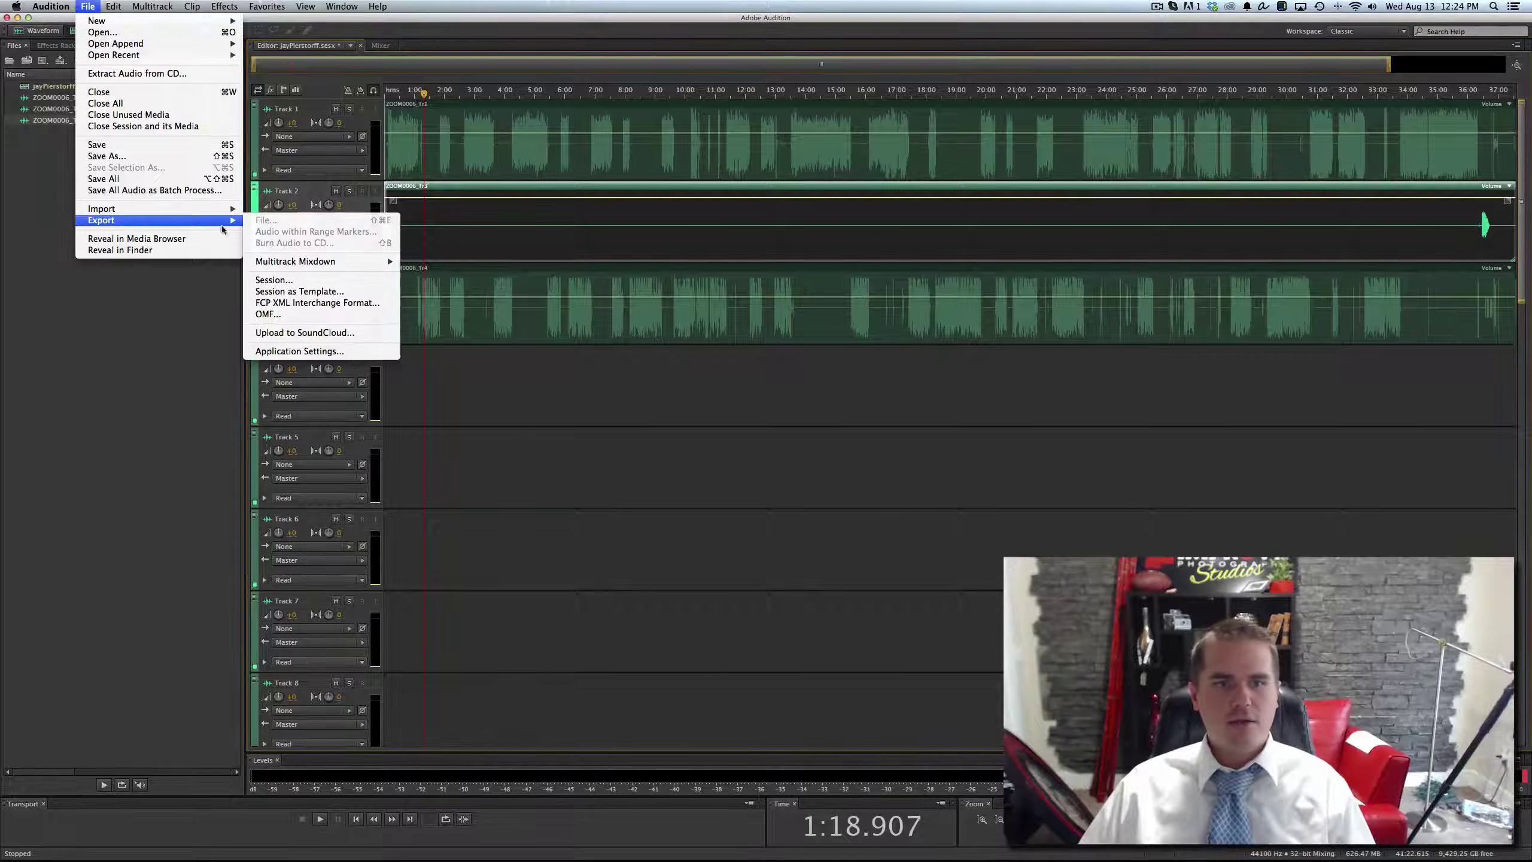
{"action": "mouse_move", "coordinate": [313, 261]}
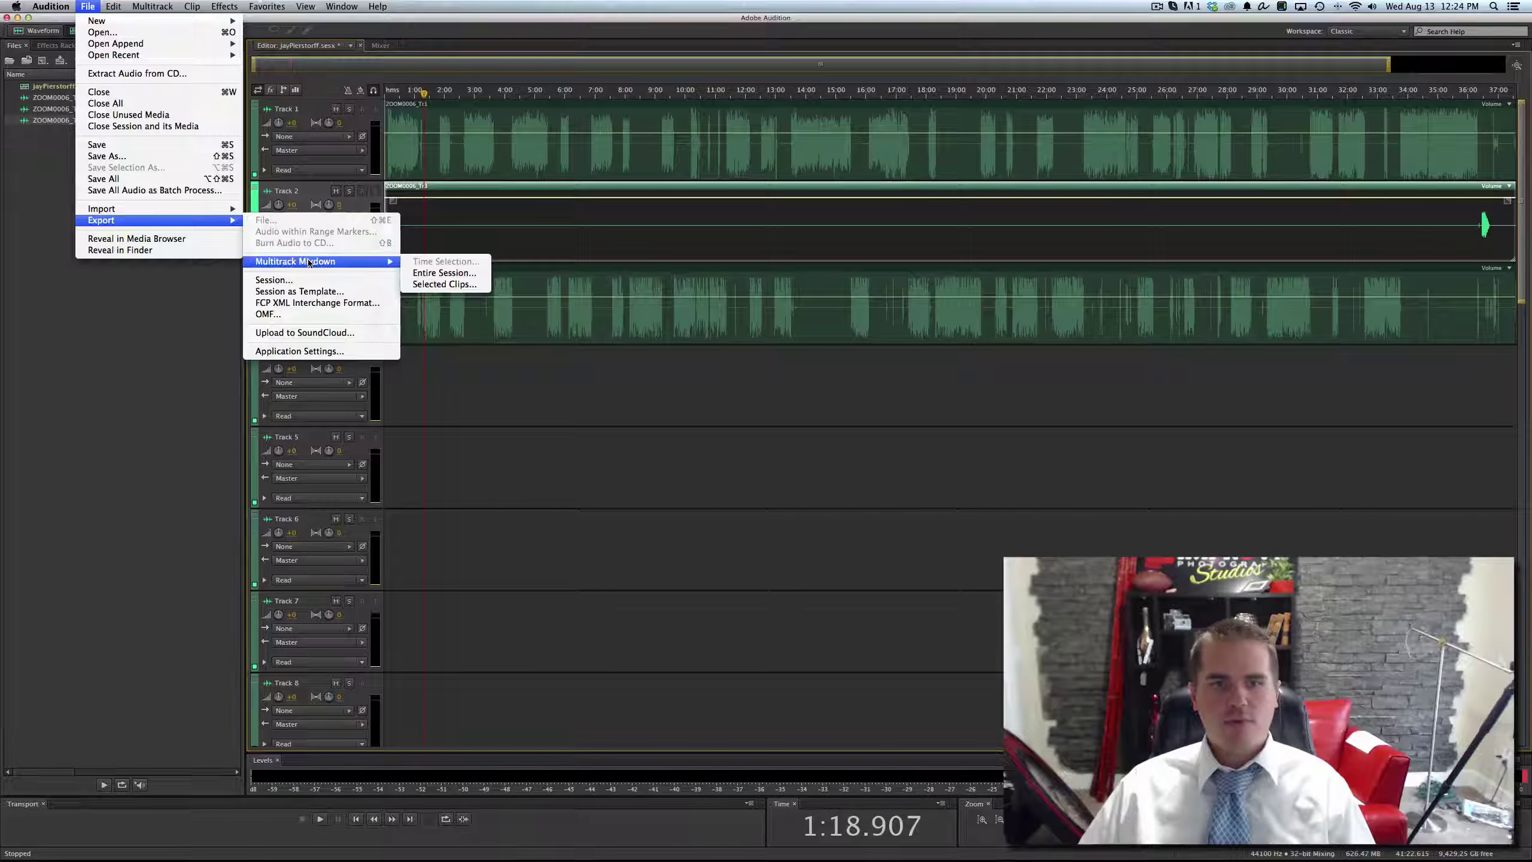
{"action": "left_click", "coordinate": [421, 274]}
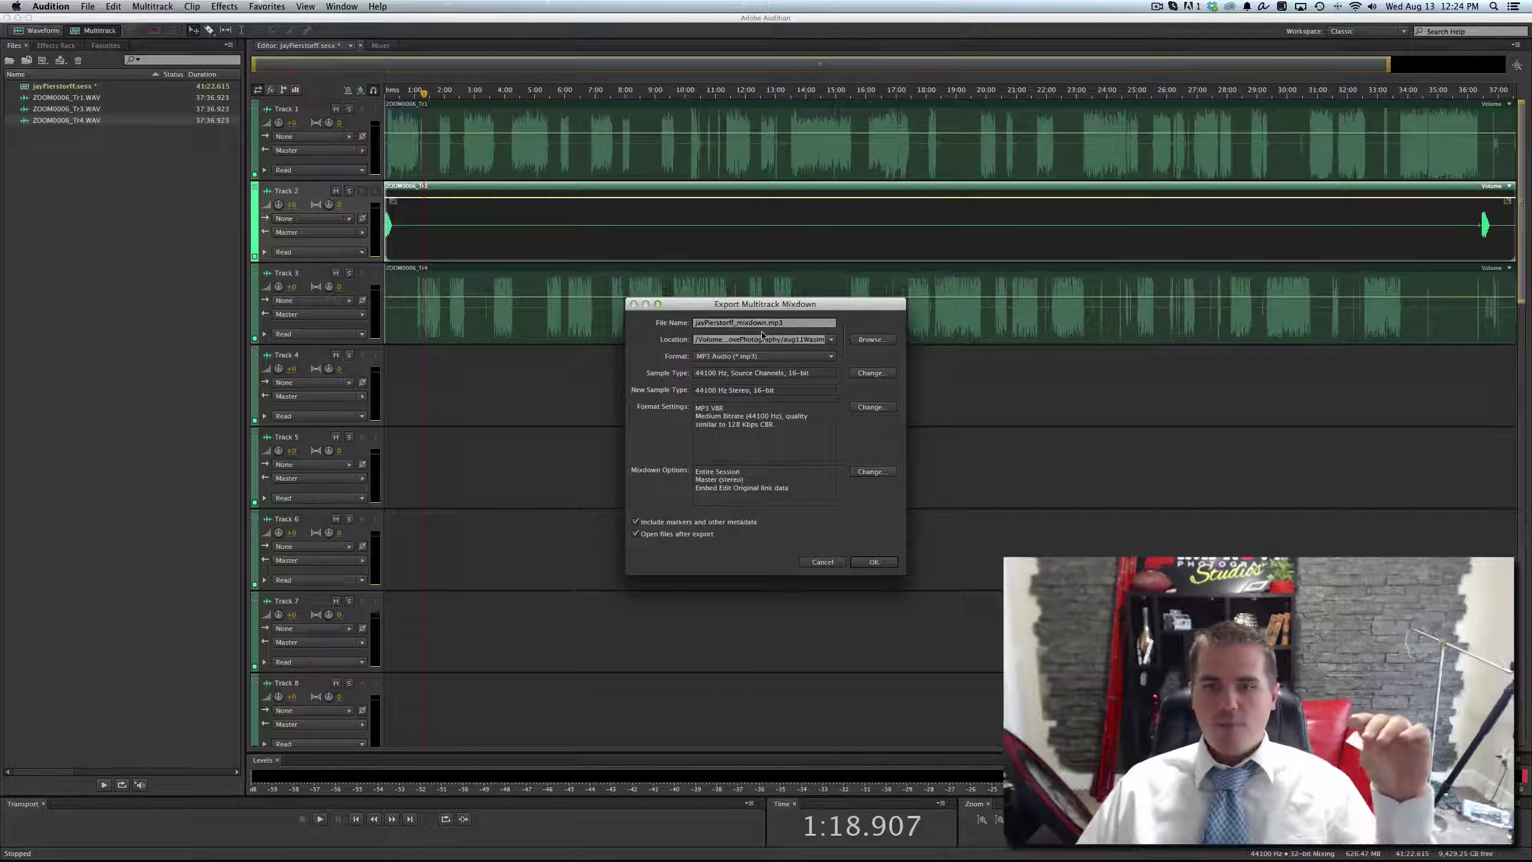
{"action": "left_click", "coordinate": [870, 340]}
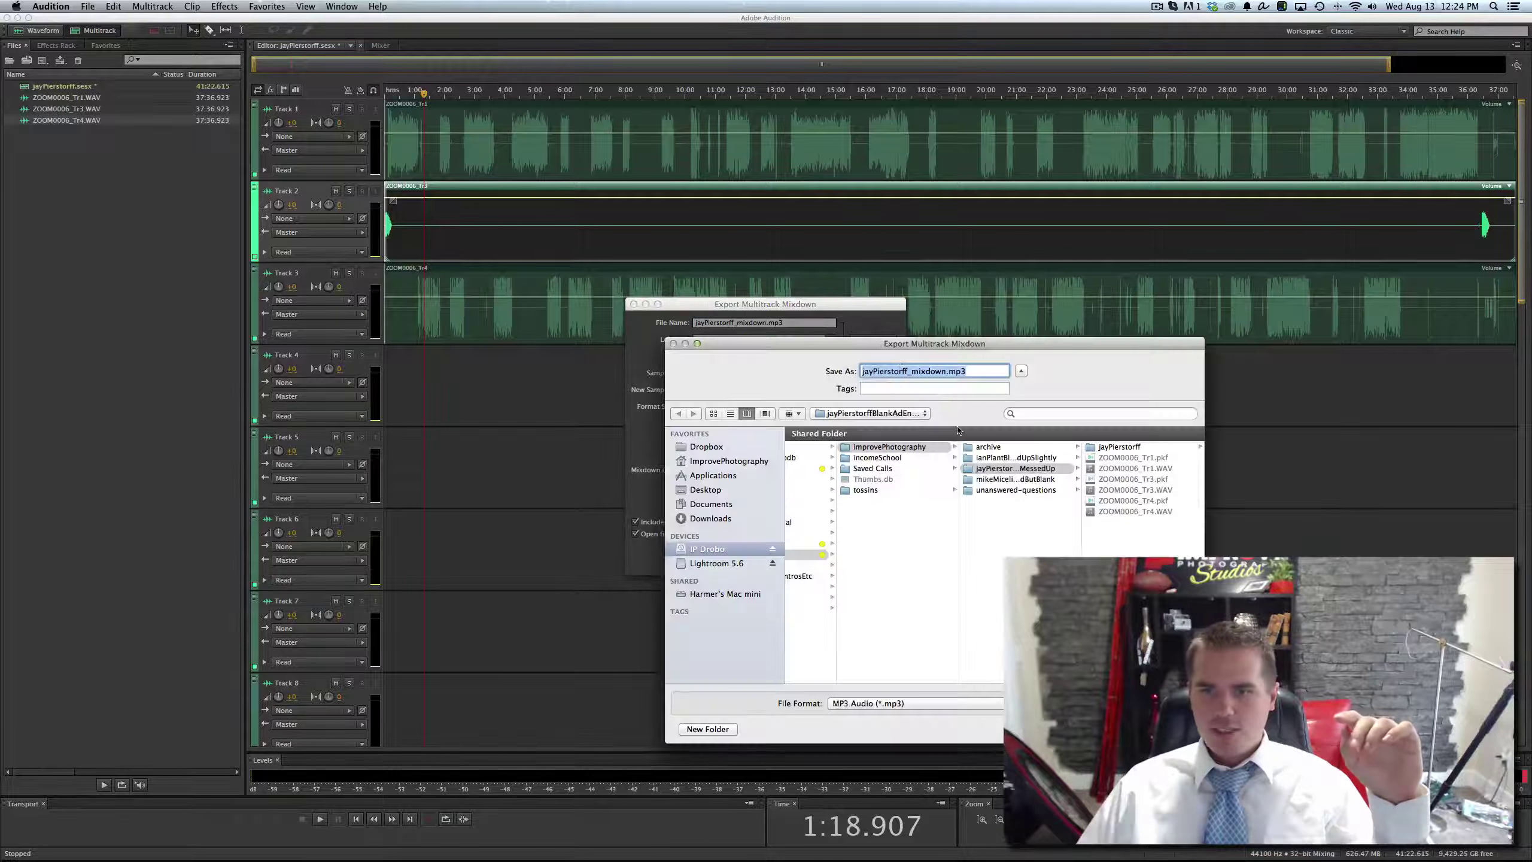
{"action": "left_click", "coordinate": [993, 470]}
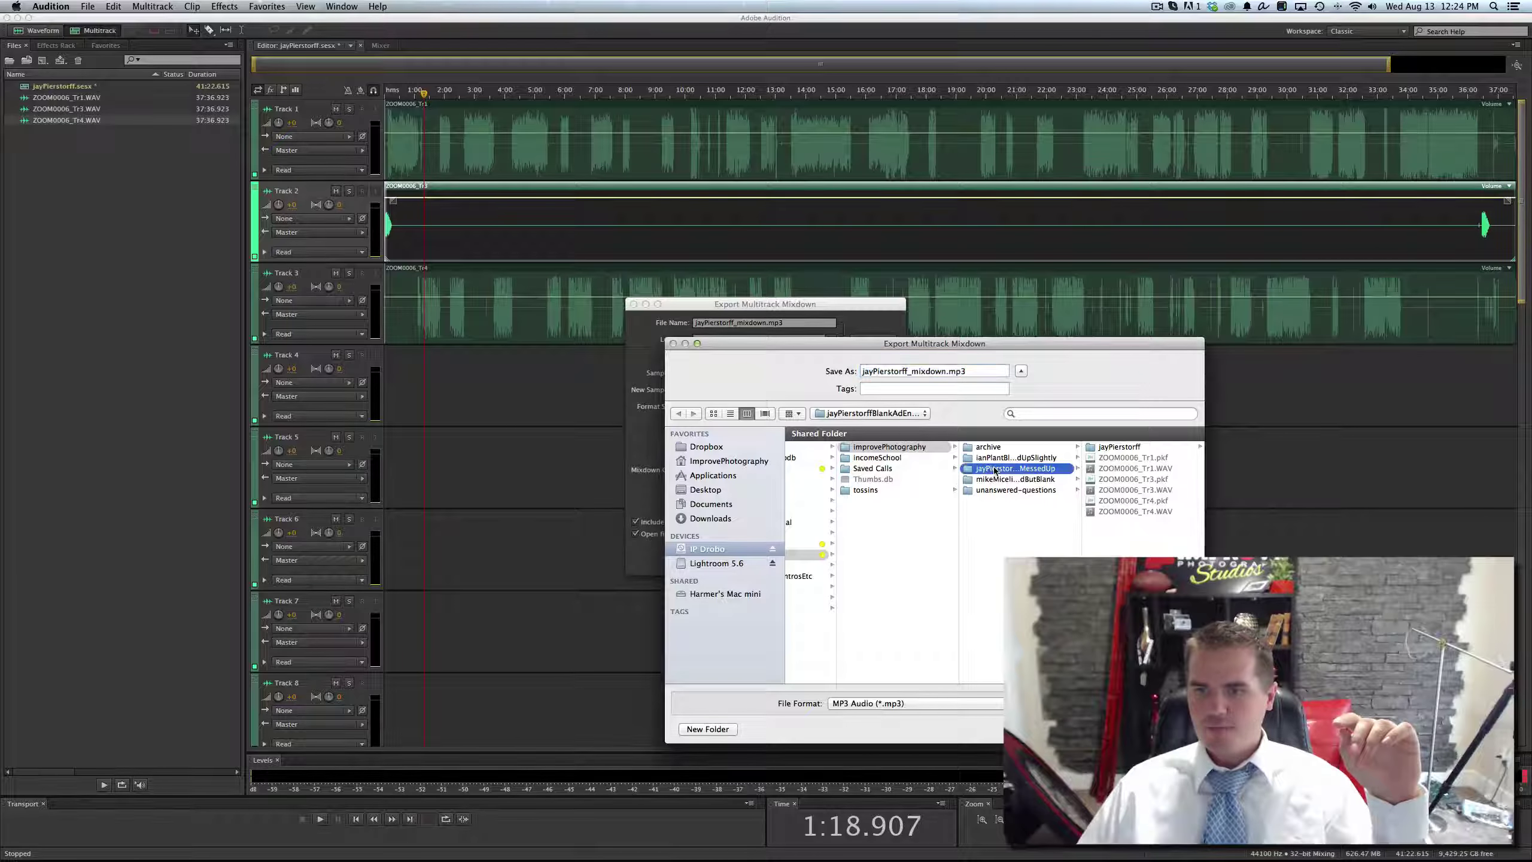
{"action": "key", "text": "Return"}
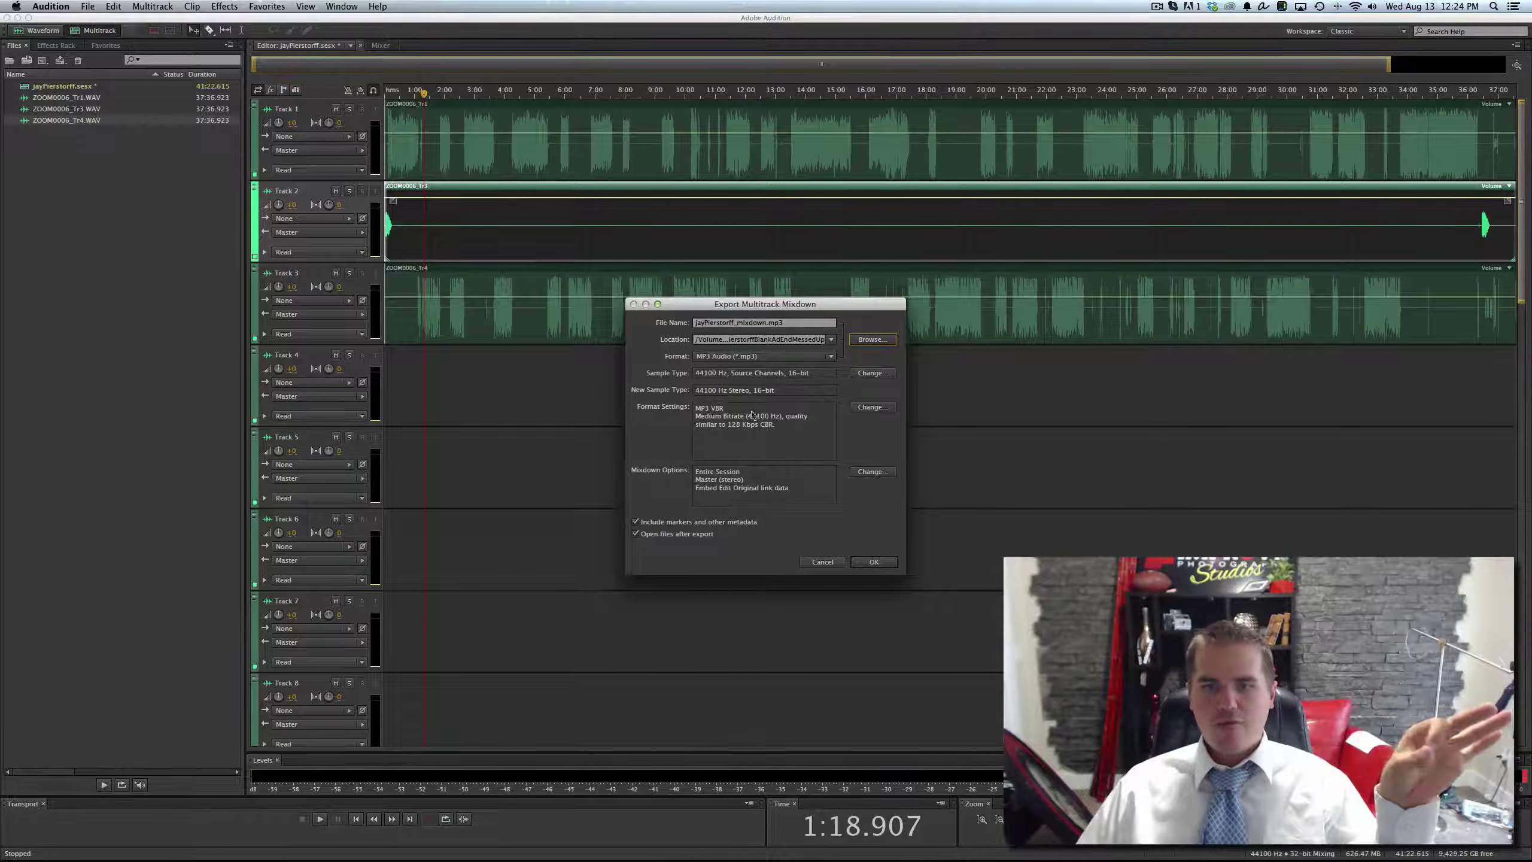
- Set the MP3 quality to Medium Bitrate and export the mixdown
{"action": "left_click", "coordinate": [871, 407]}
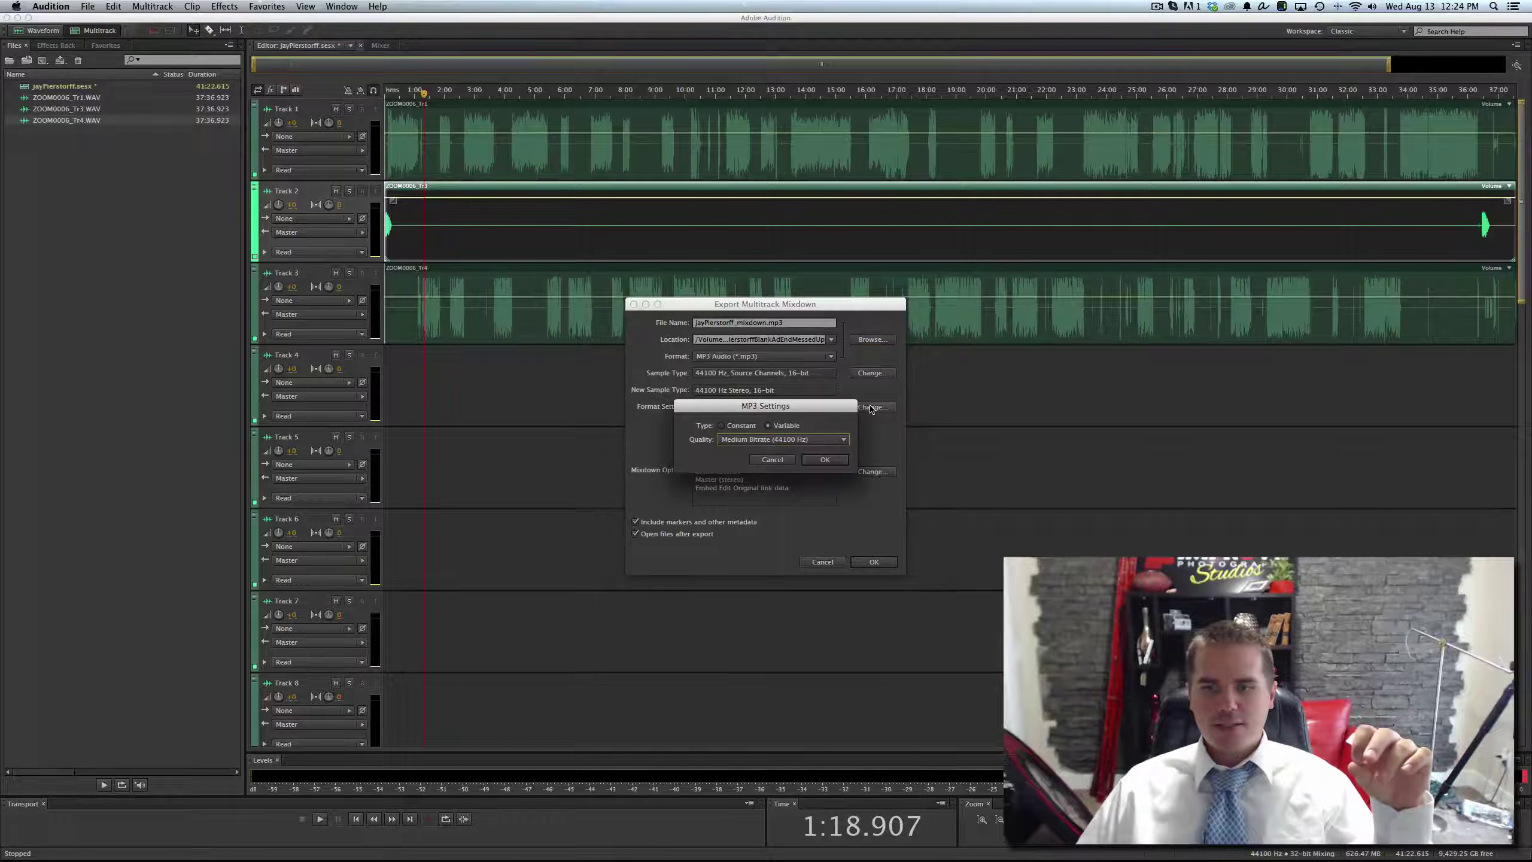
{"action": "left_click", "coordinate": [771, 437]}
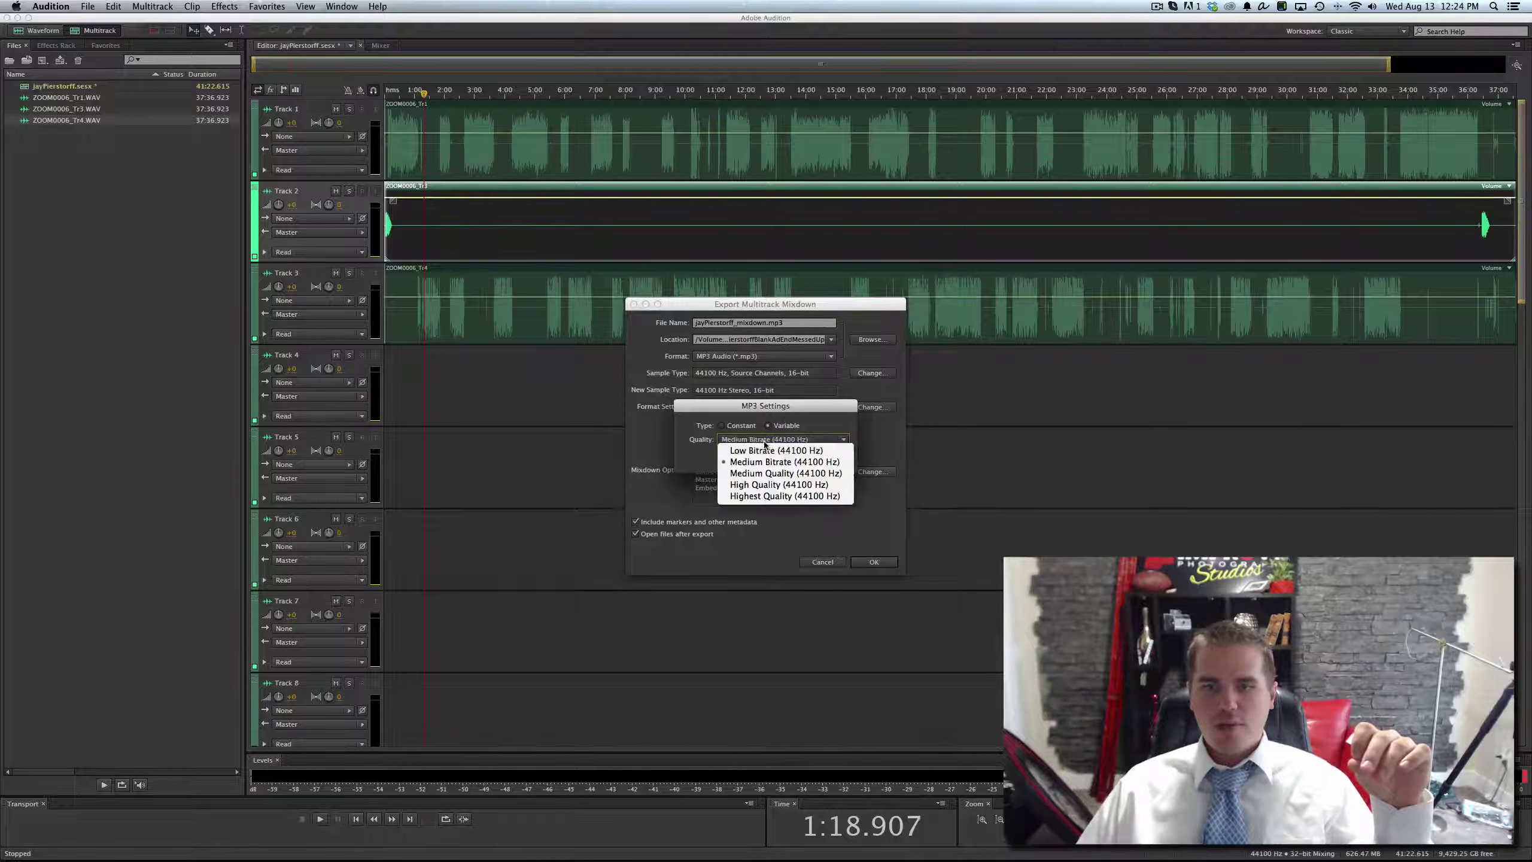
{"action": "left_click", "coordinate": [884, 534]}
{"action": "left_click", "coordinate": [835, 461]}
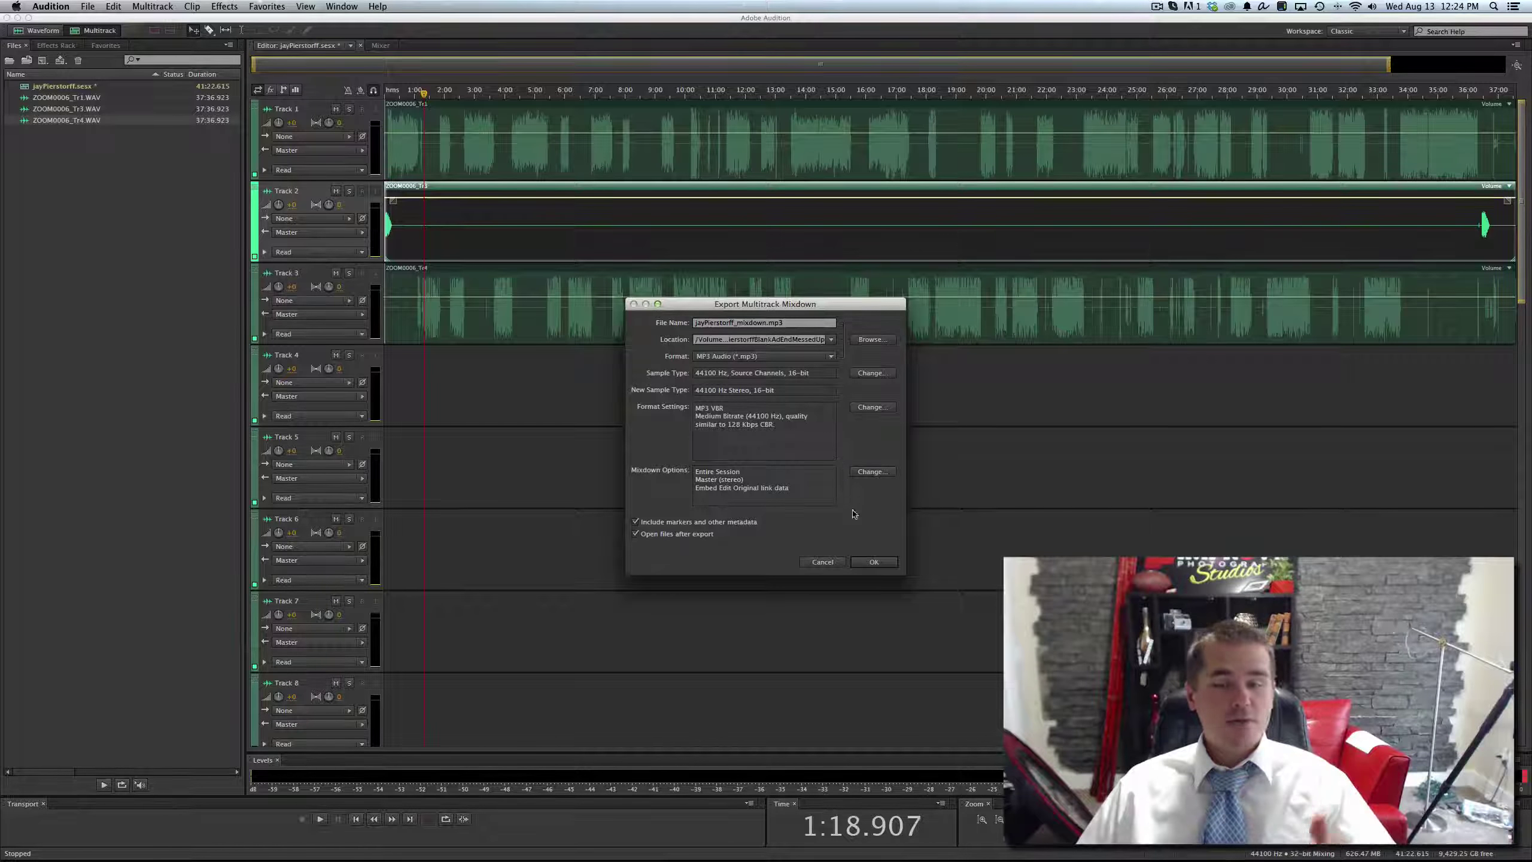
{"action": "left_click", "coordinate": [874, 564]}
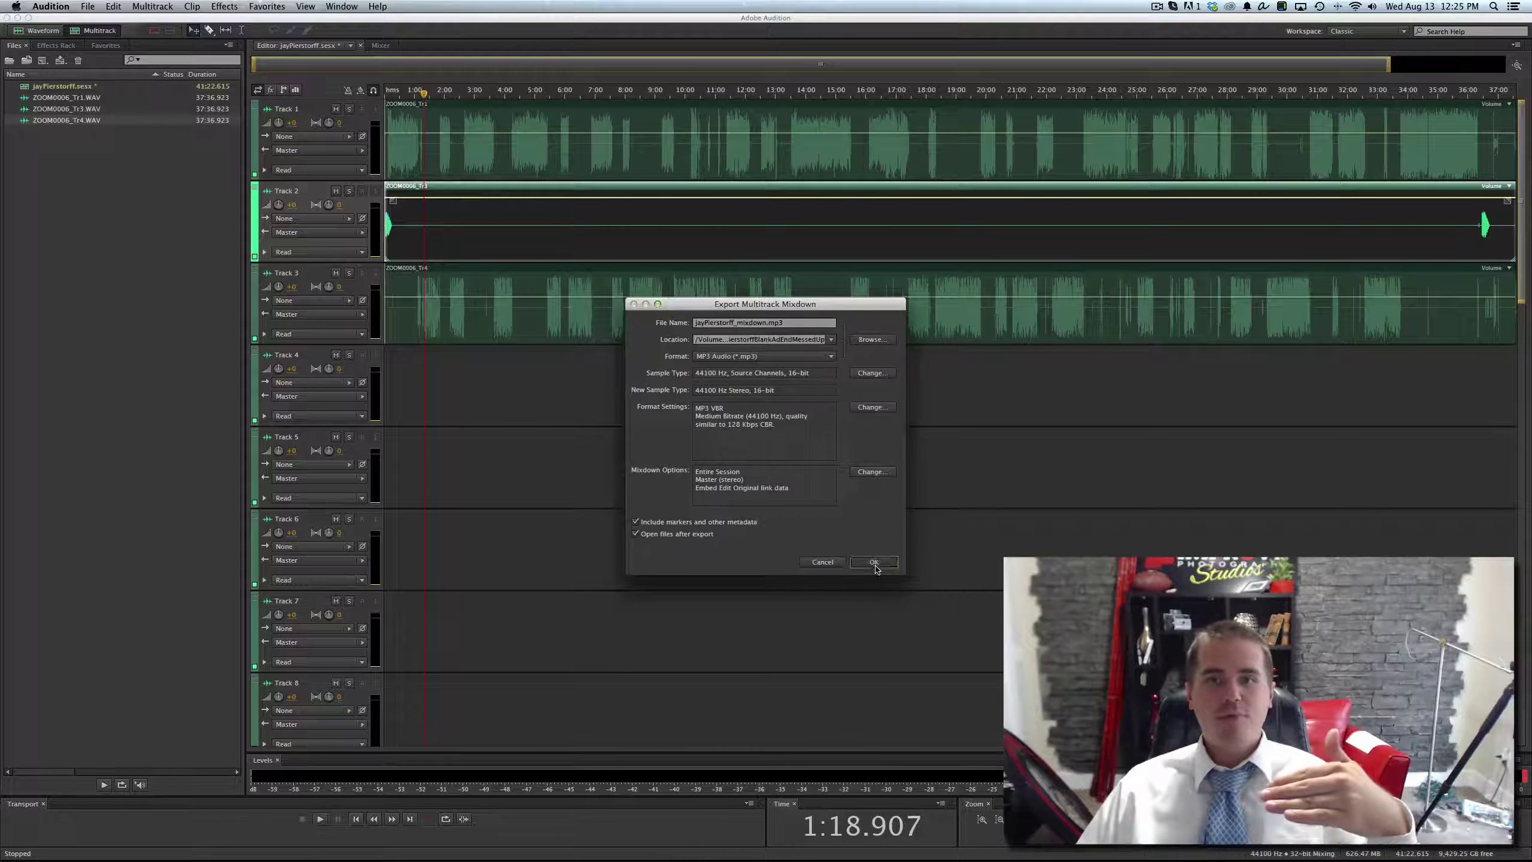